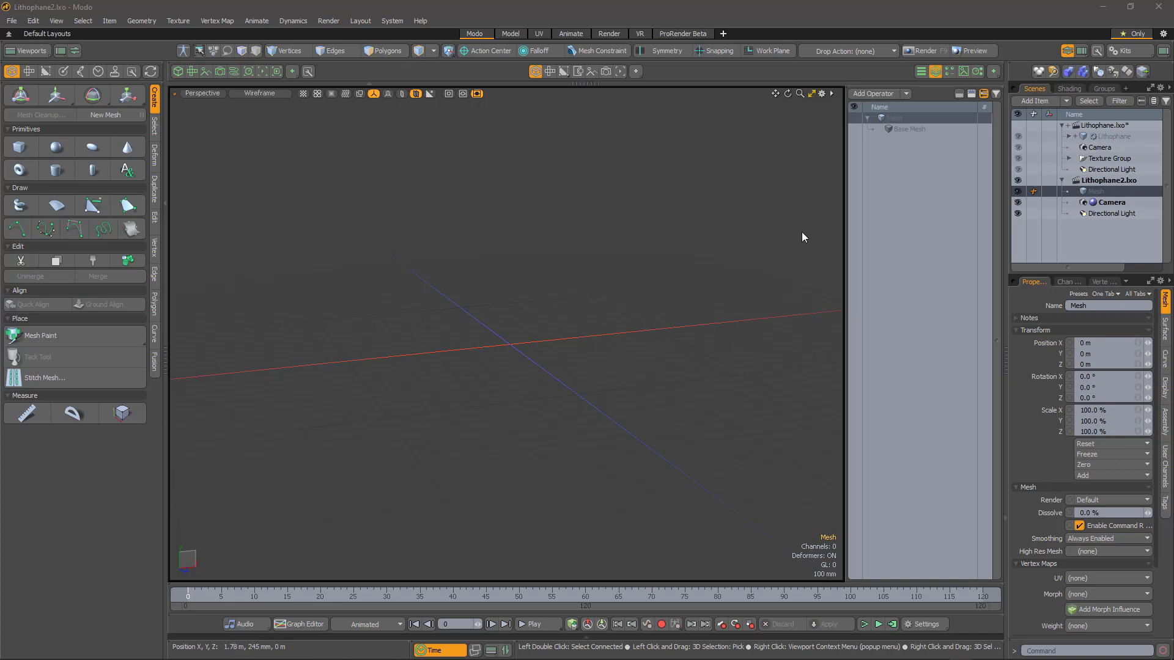
- Add a Cube operation to the mesh with 192 × 108 segments
click(872, 94)
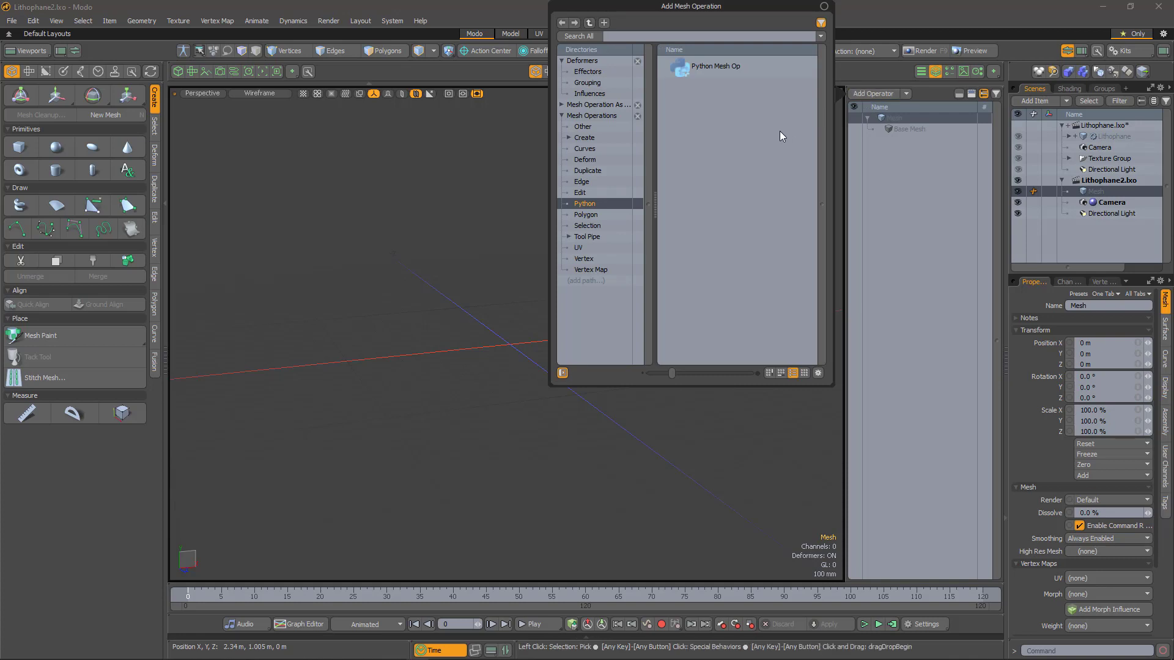
text(cube)
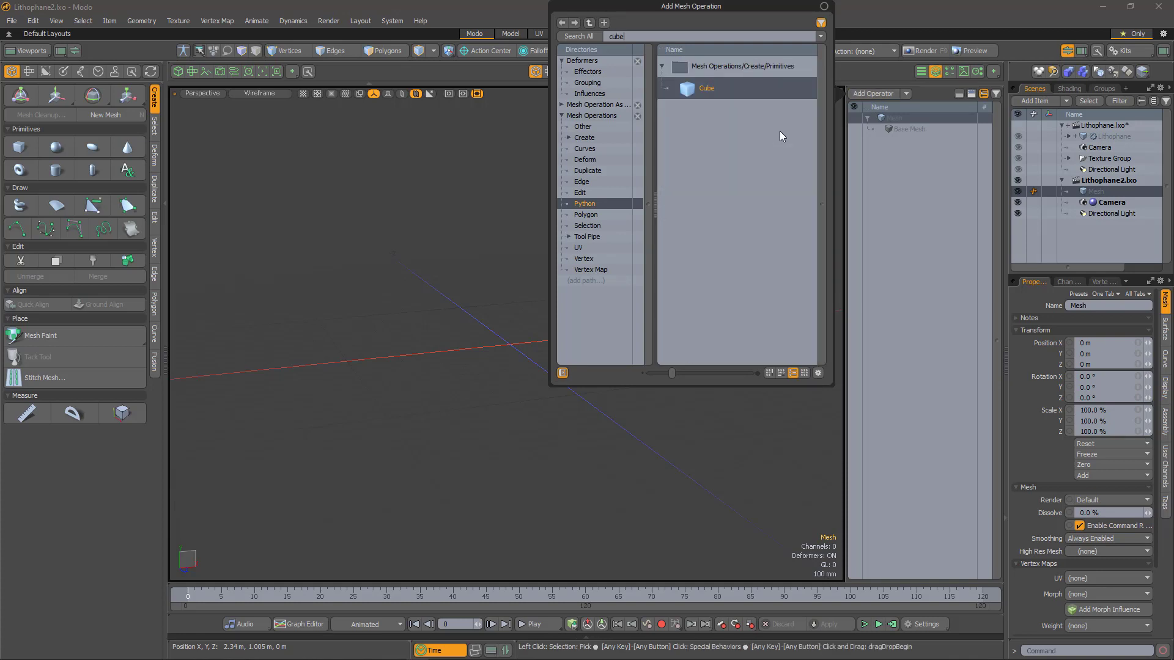
key(Return)
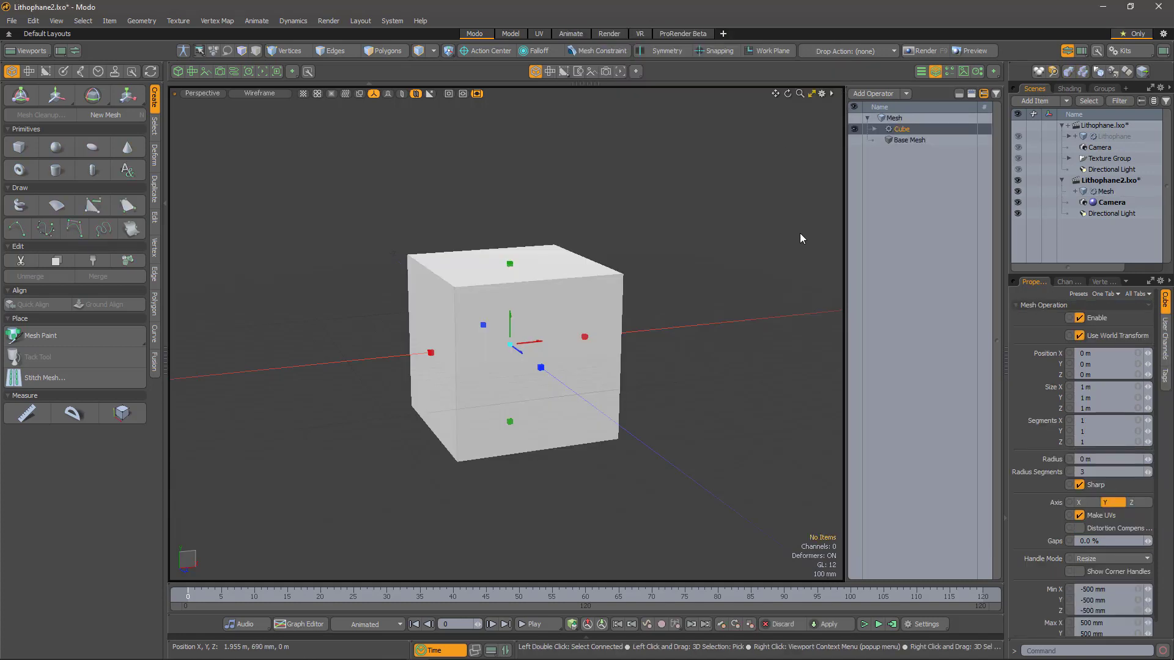
click(1089, 420)
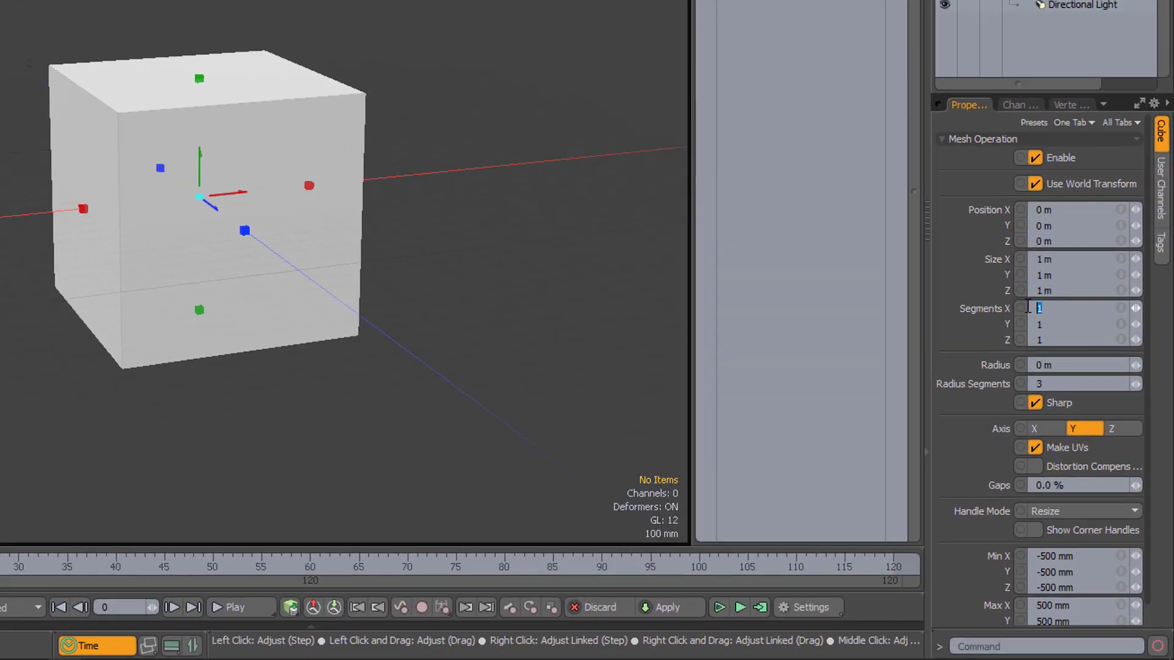
text(192)
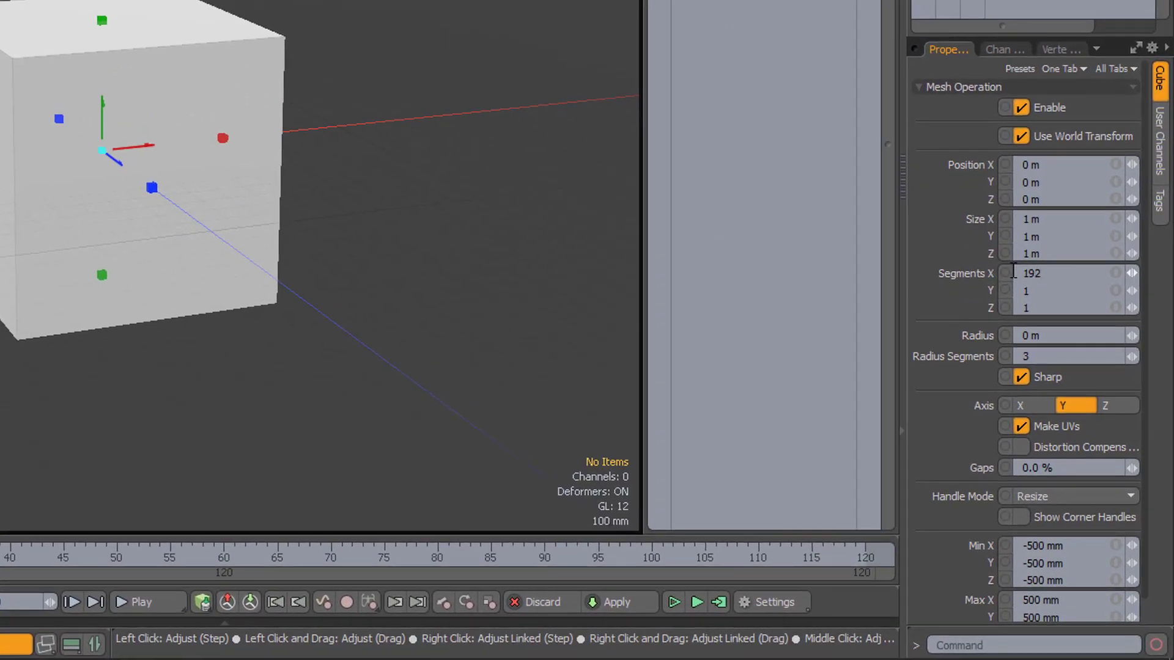
key(Tab)
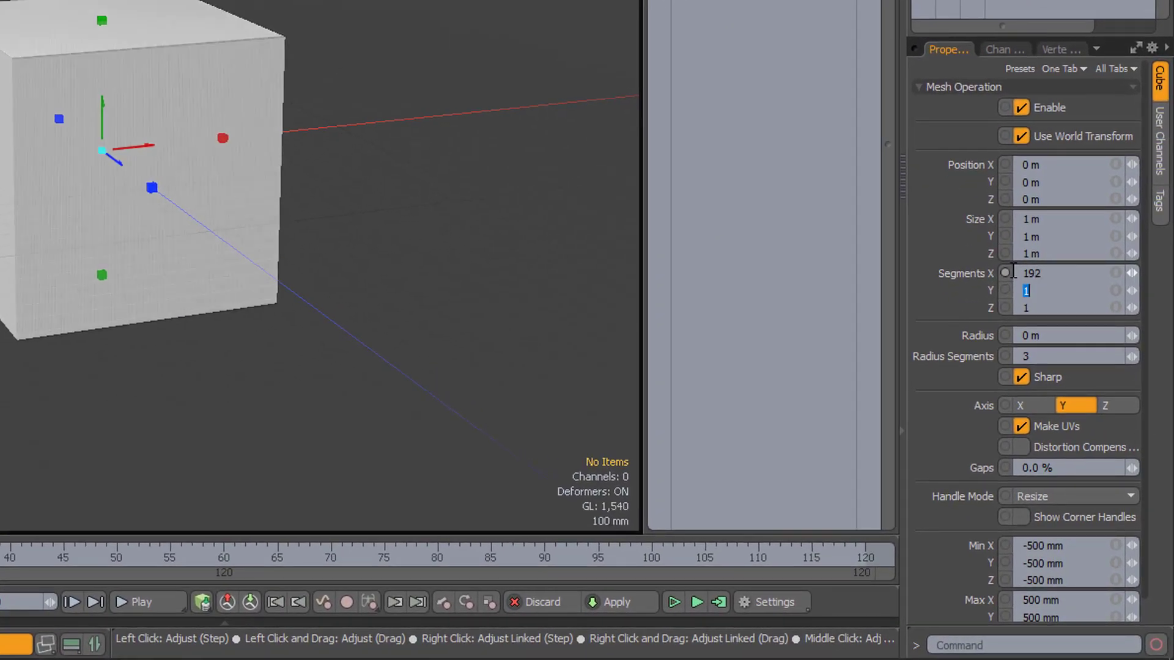
text(108)
key(Tab)
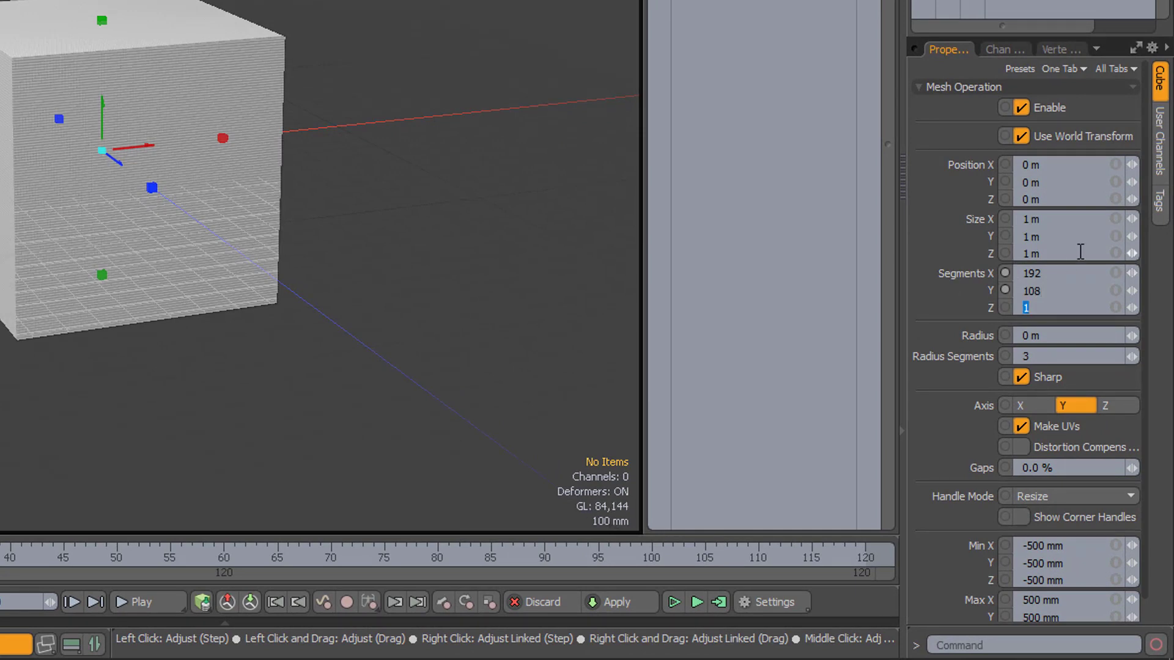
- Size the cube 192 mm × 108 mm × 1.2 mm and frame the plate in view
click(1029, 219)
key(BackSpace)
text(192 mm)
key(Tab)
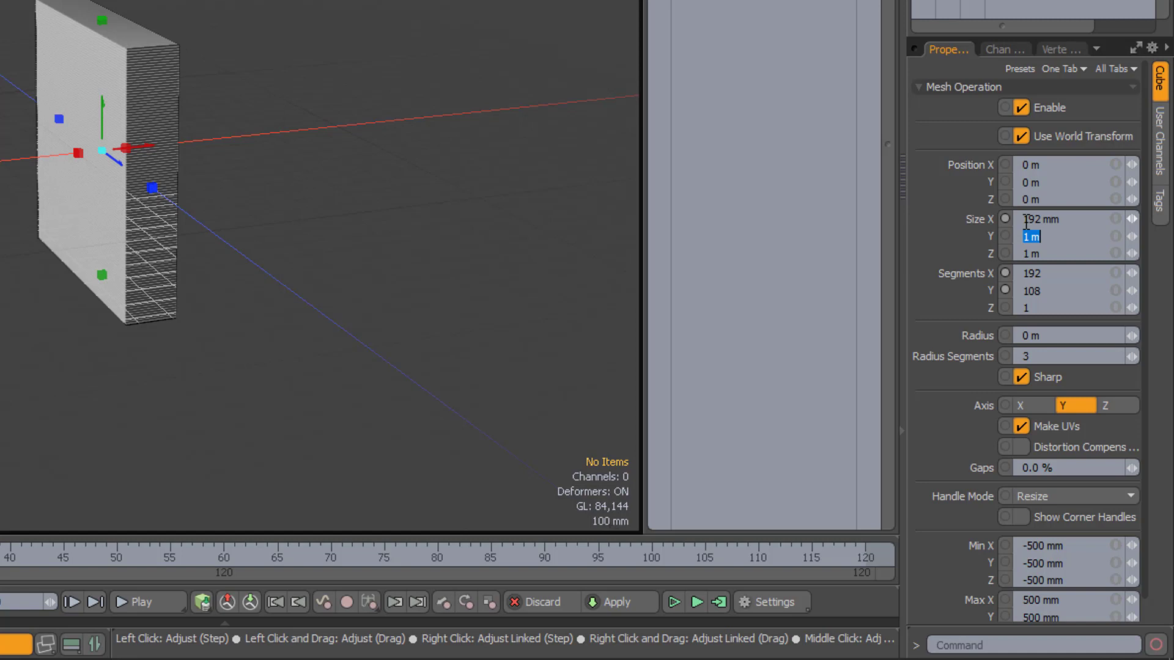
text(108 mm)
key(Tab)
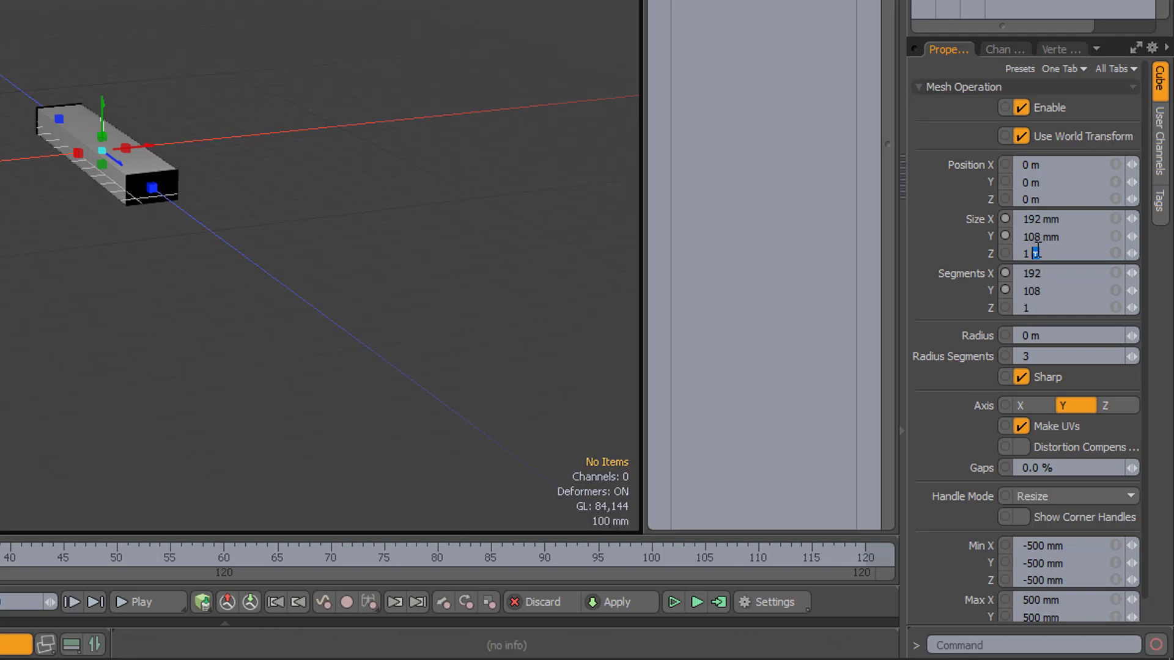
text(1)
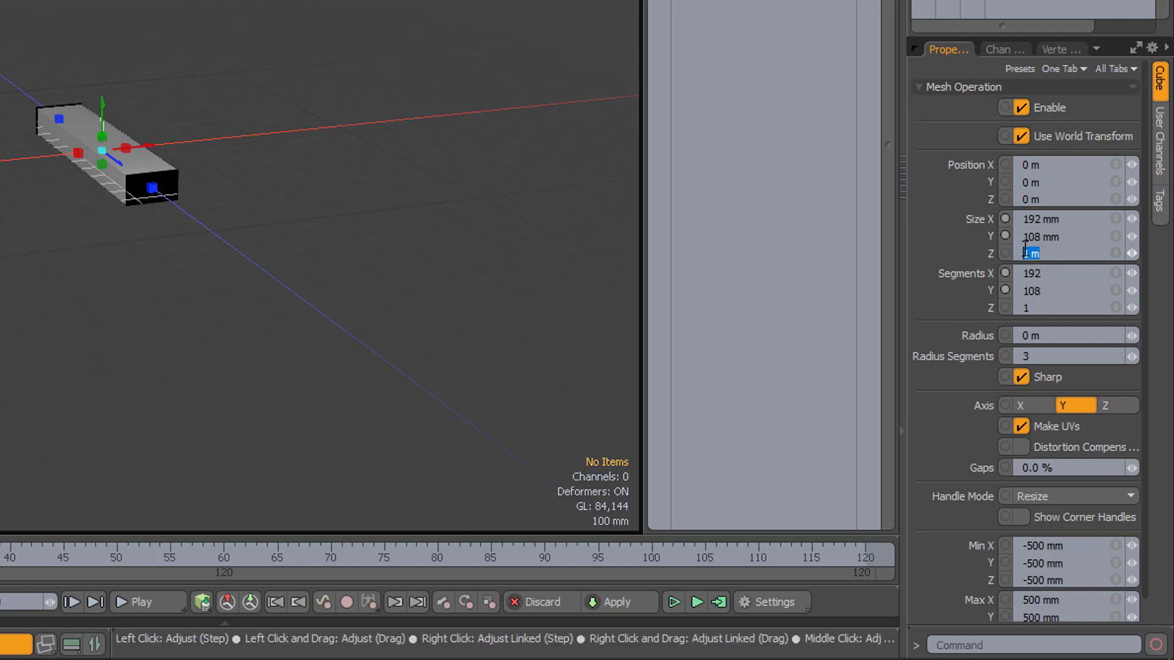
text(.2 mm)
key(Tab)
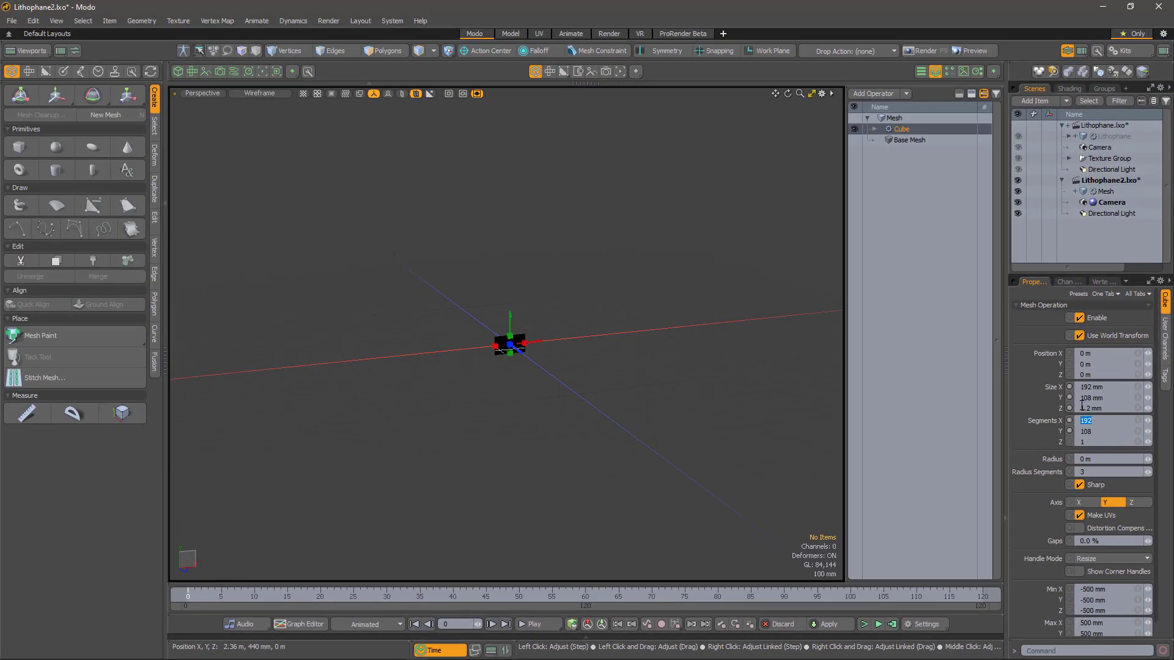
key(a)
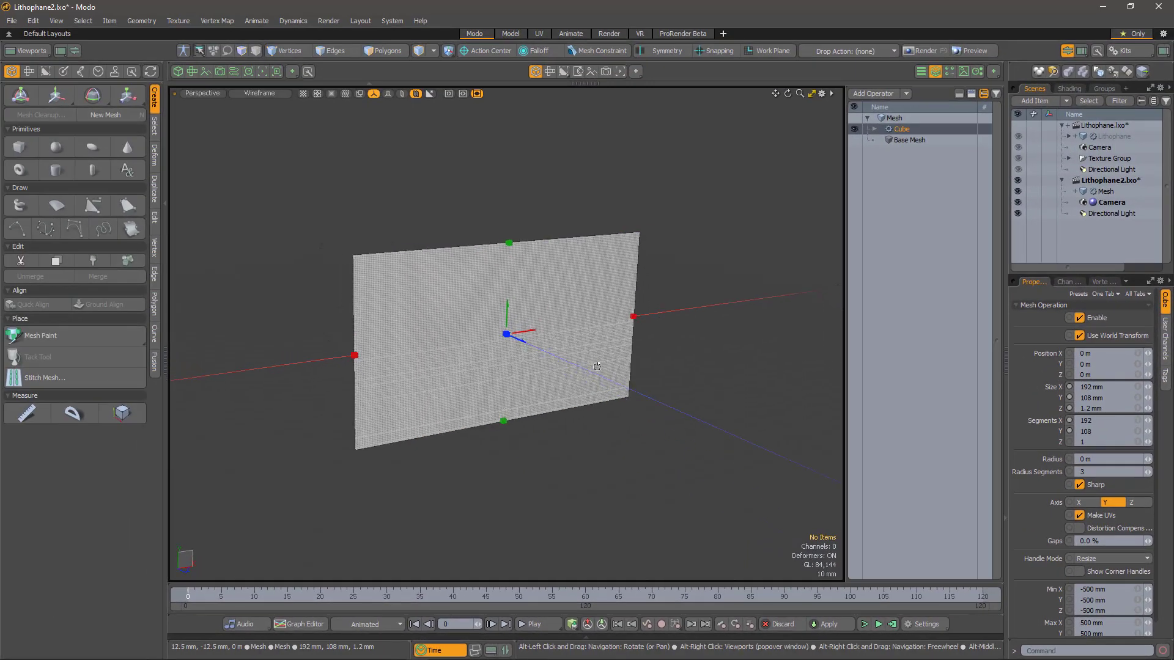
ctrl+scroll(566, 369, up, 3)
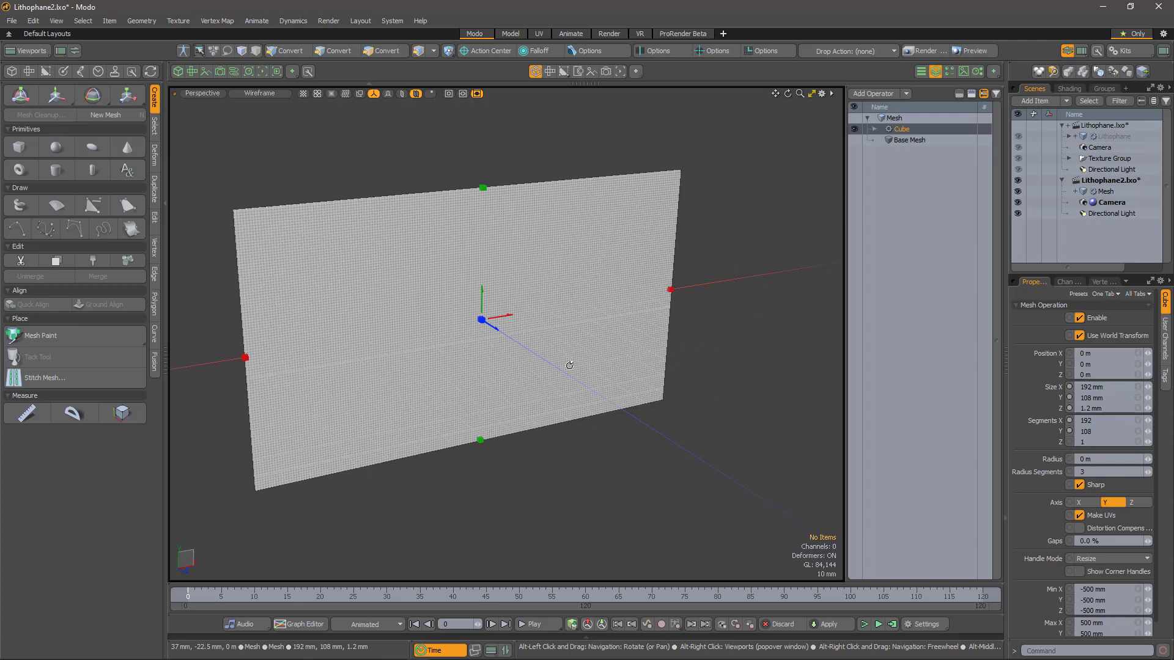
alt+shift+drag(569, 365, 580, 363)
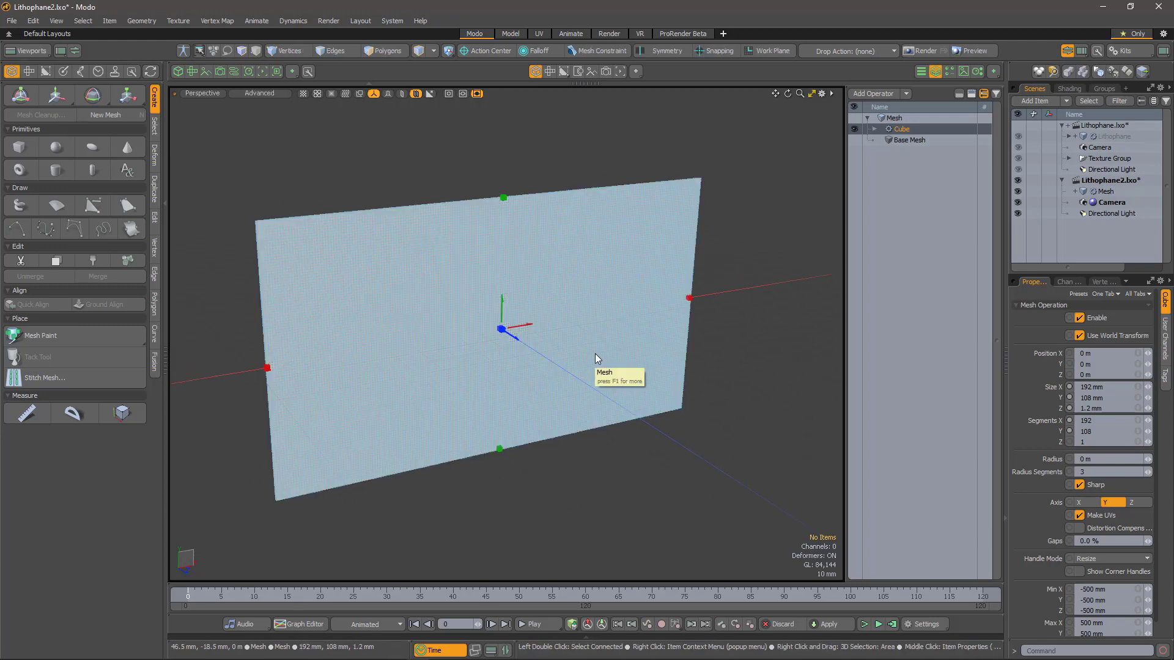
- Add a Push deformer above the Cube and expose its Selection and Tool Pipe inputs
click(865, 95)
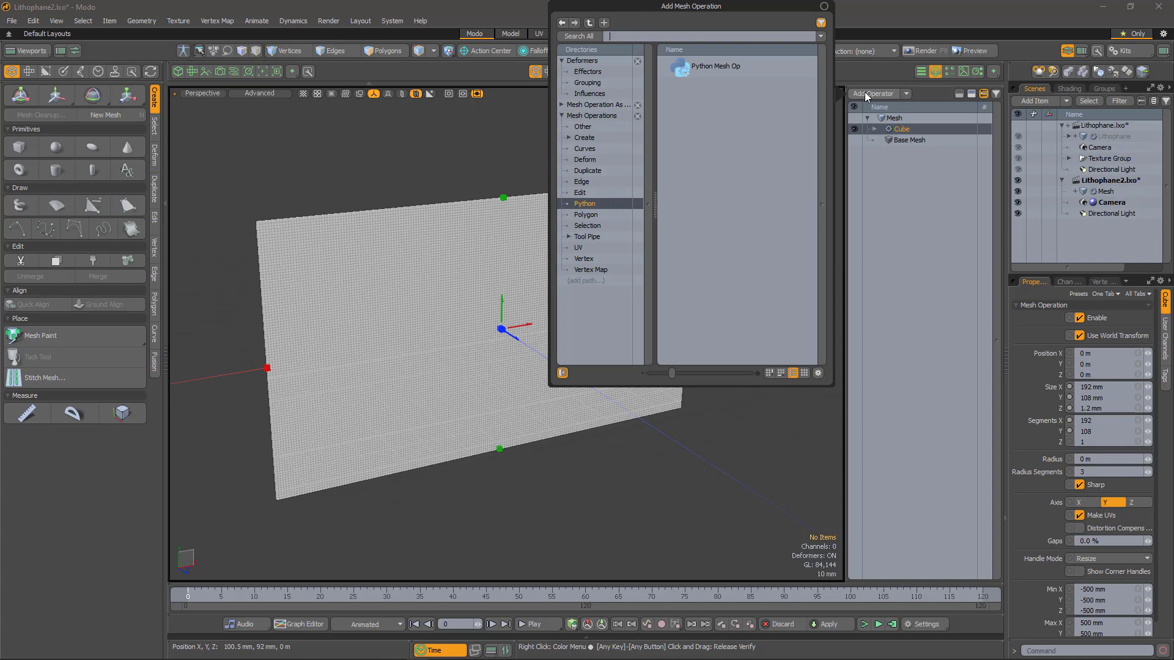
text(push)
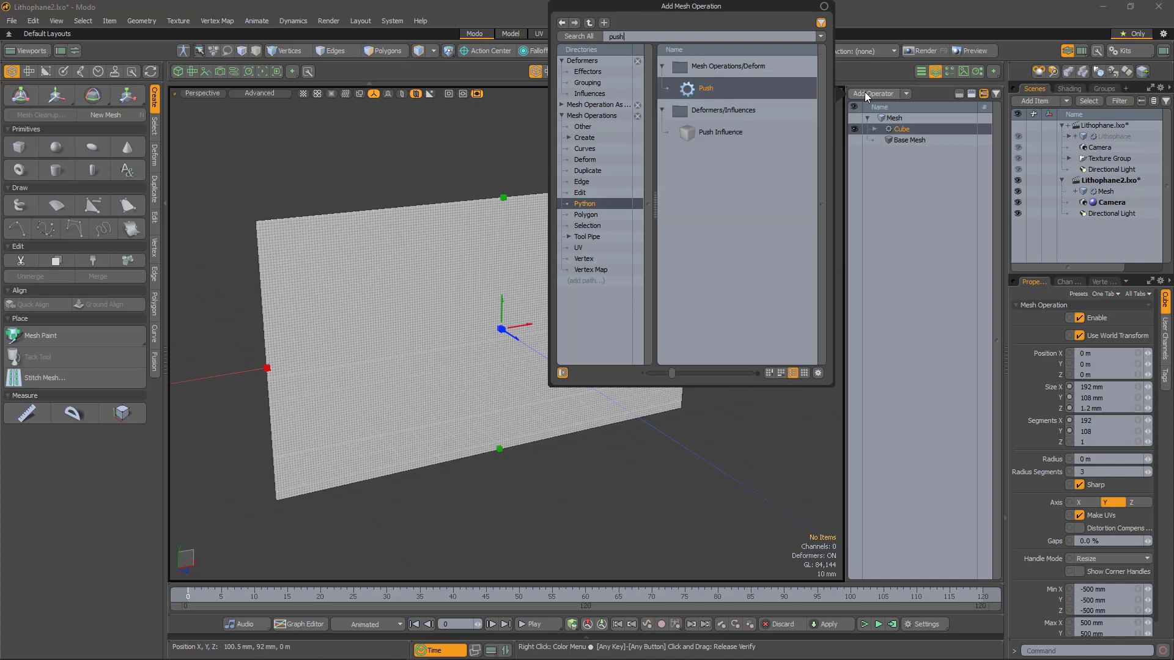
double_click(722, 91)
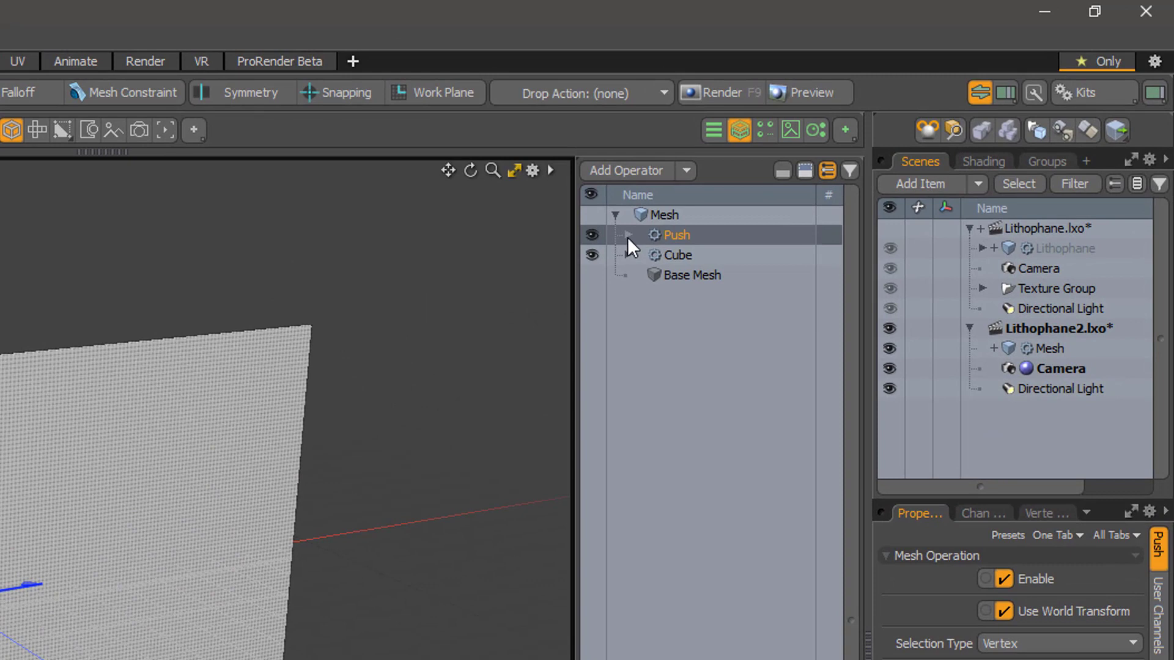
click(628, 236)
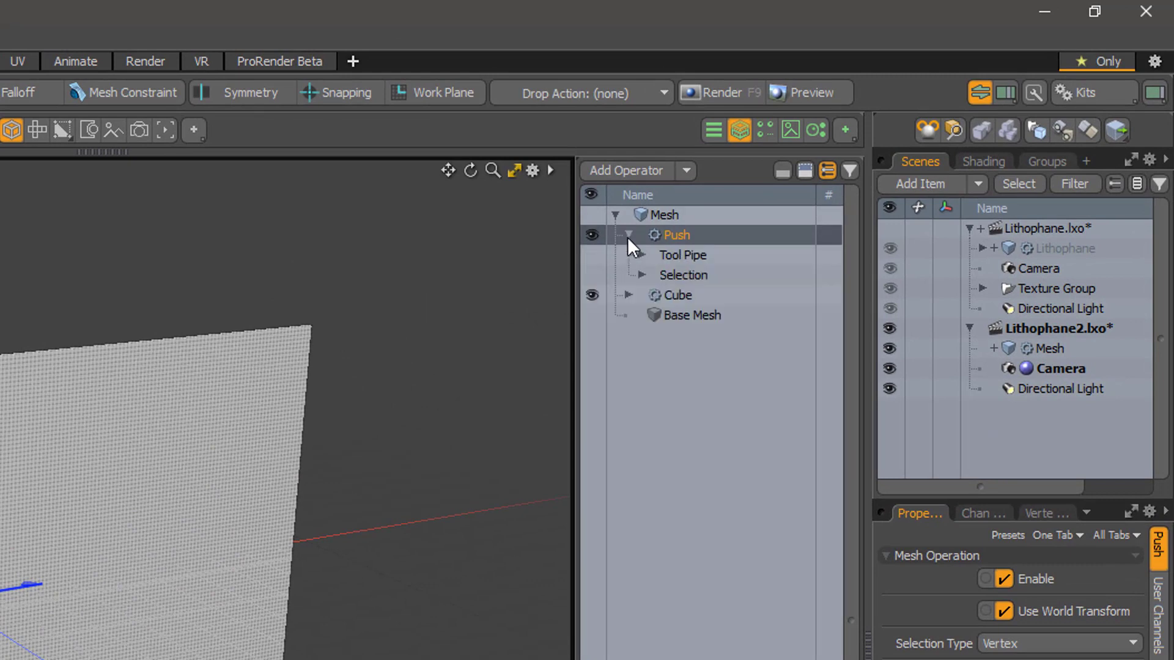
click(641, 274)
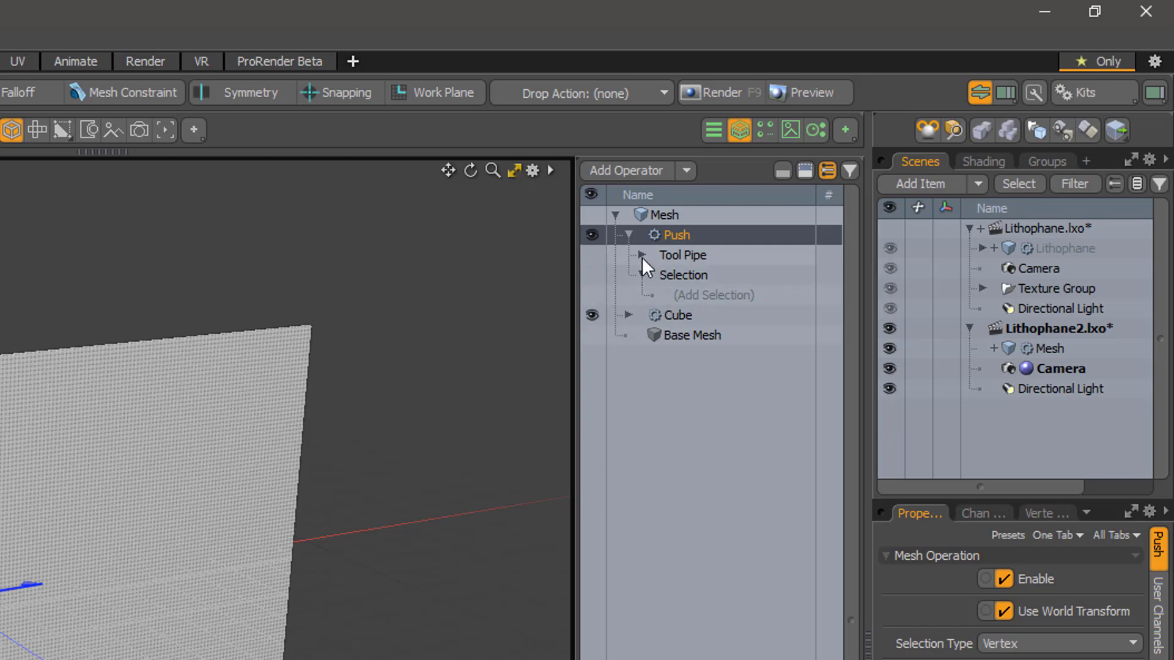
click(641, 255)
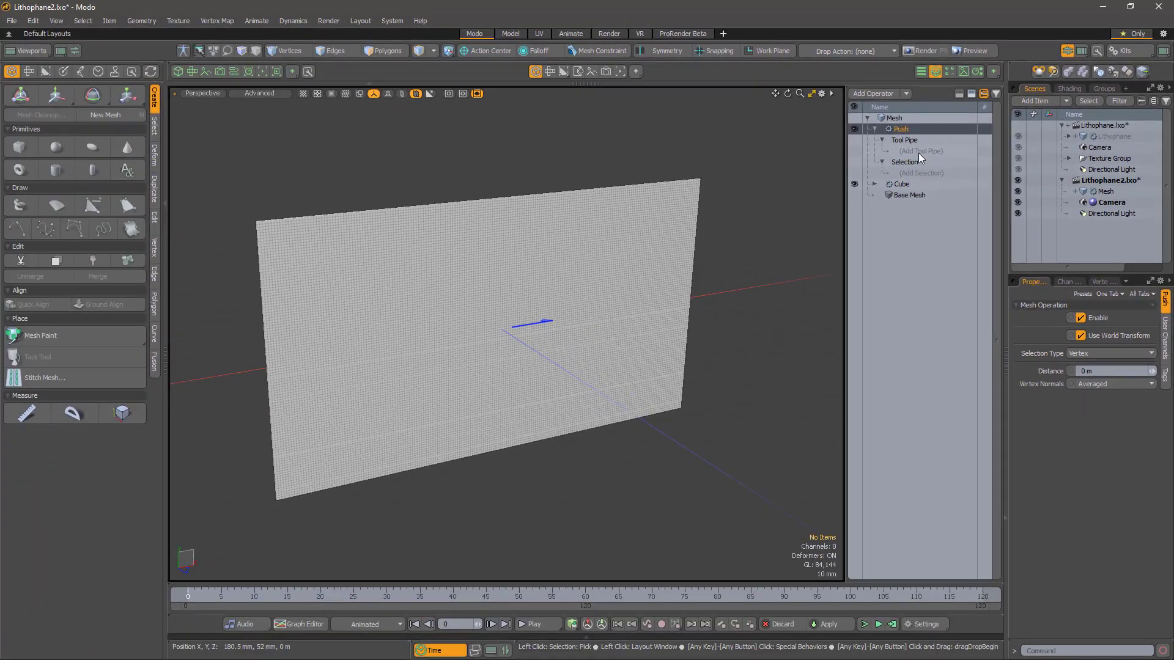
- Add a Texture Falloff to Push's Tool Pipe and begin adding a texture to it
click(919, 153)
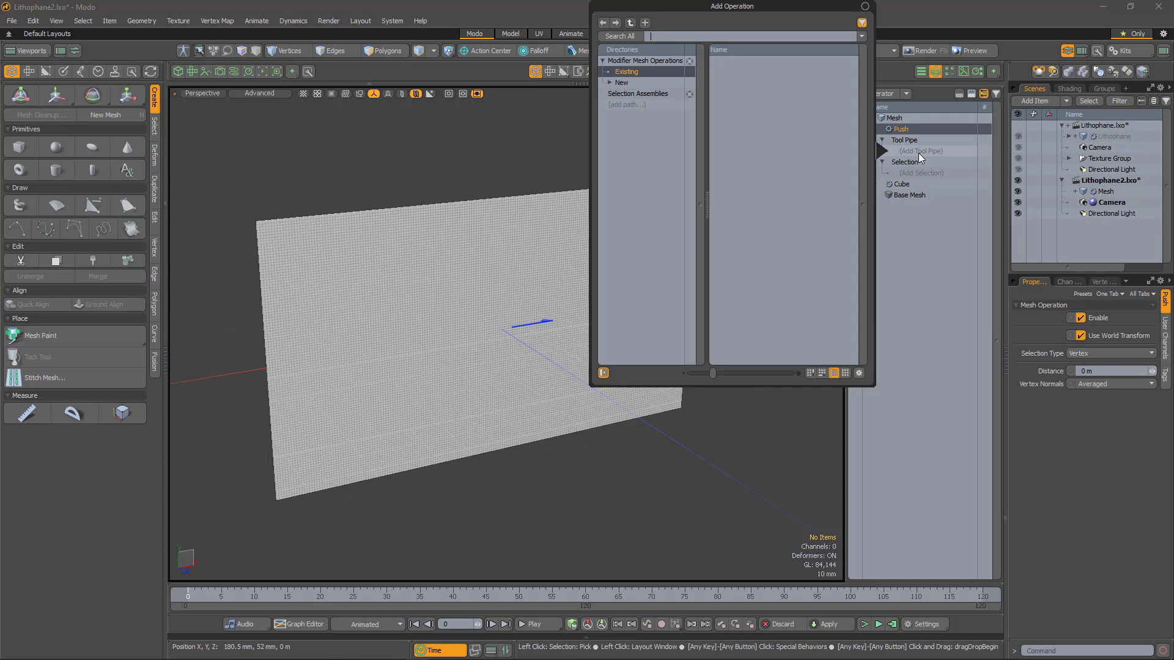
text(texture)
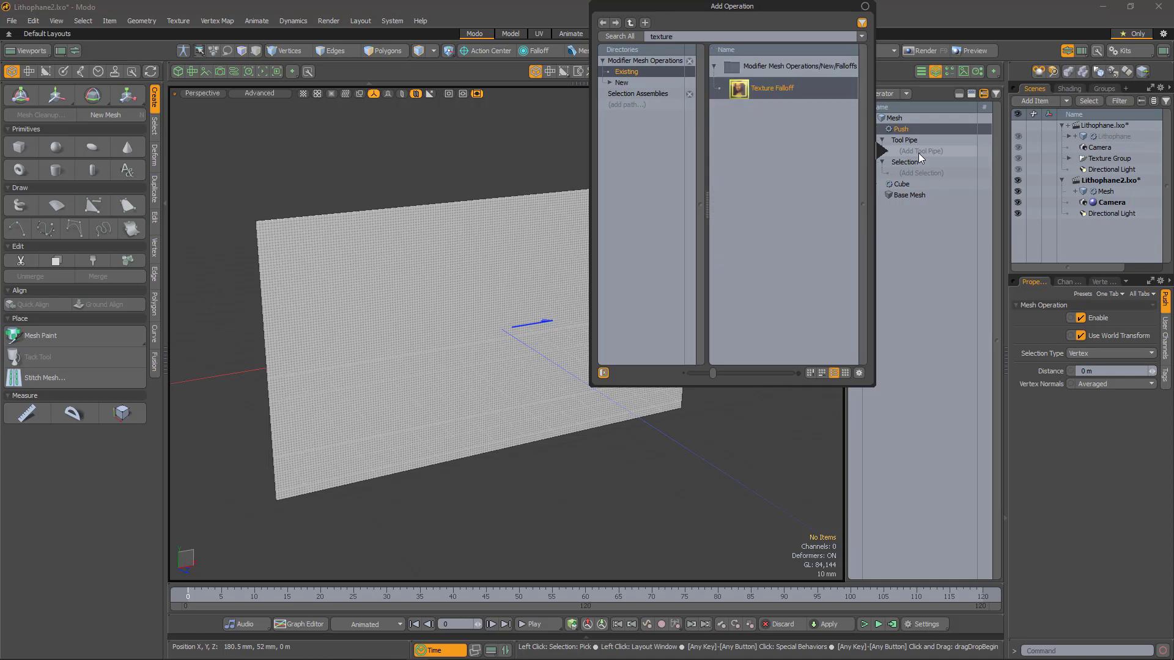
double_click(745, 89)
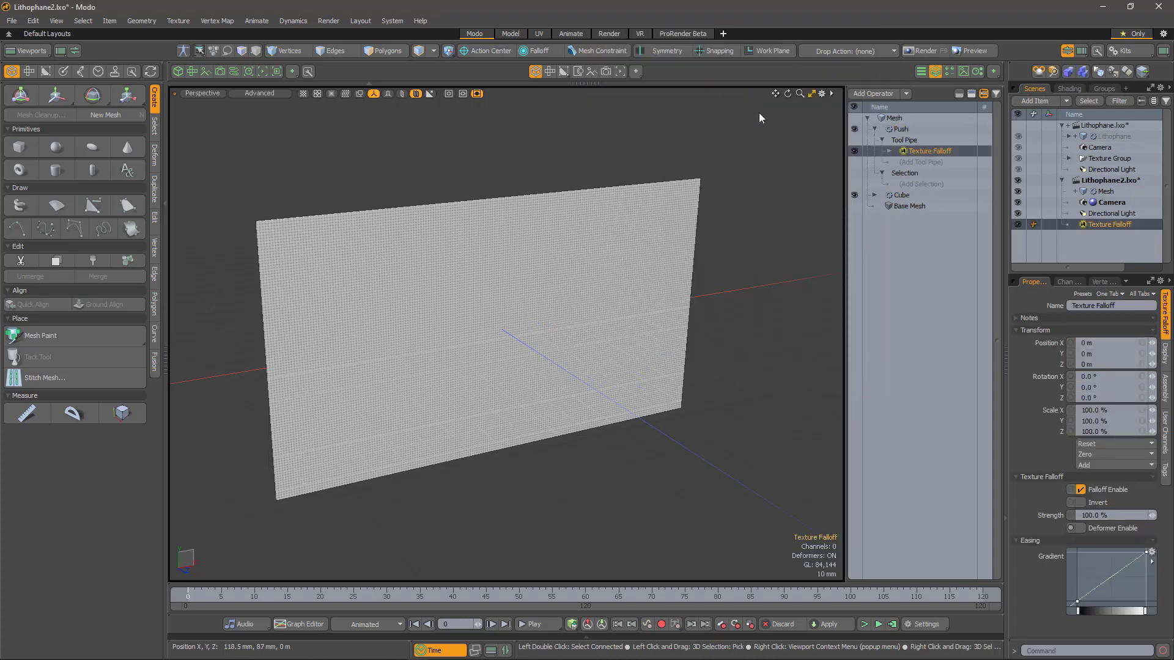
click(889, 152)
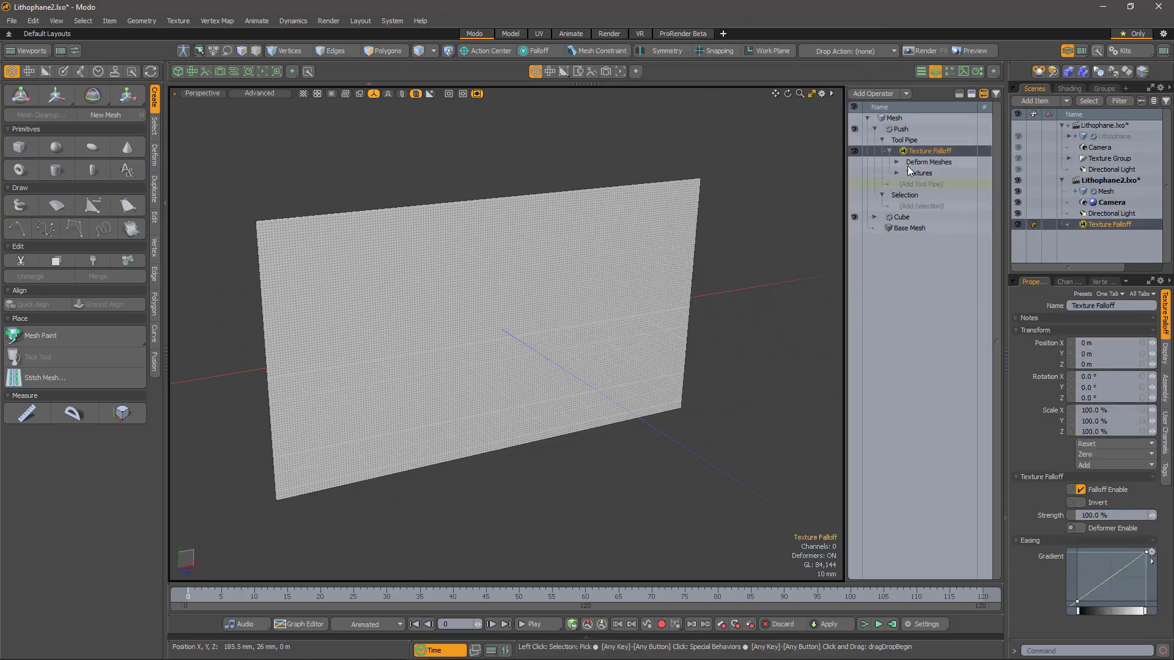
click(897, 174)
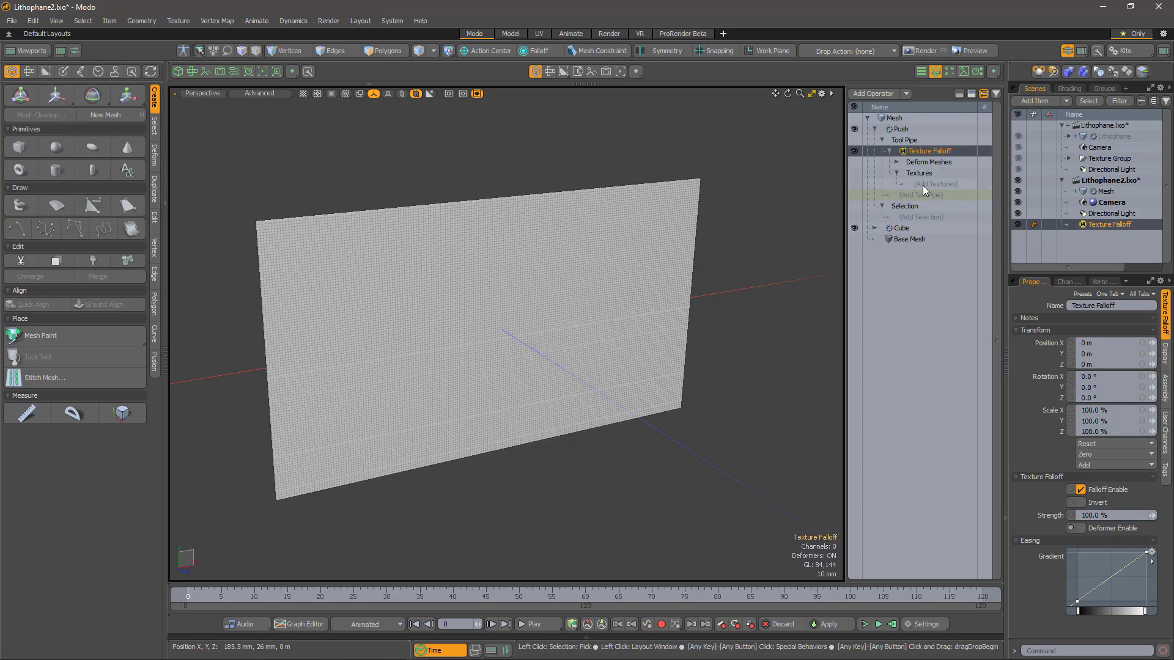
click(923, 184)
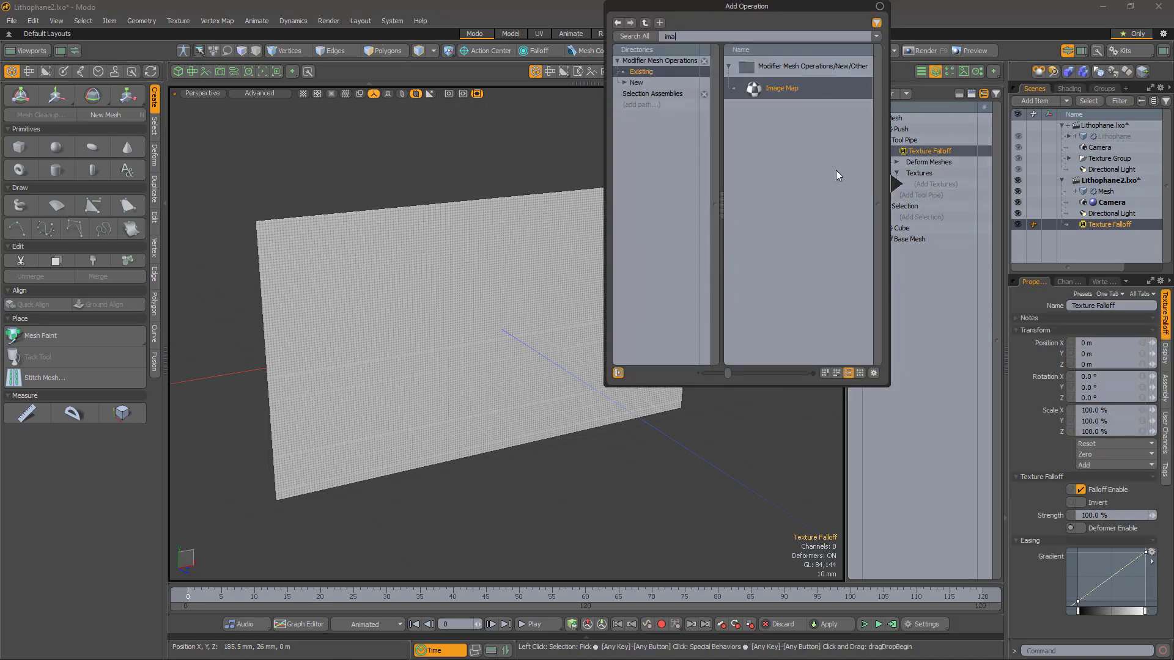
- Add an Image Map texture to the falloff with Planar projection along Z
double_click(762, 93)
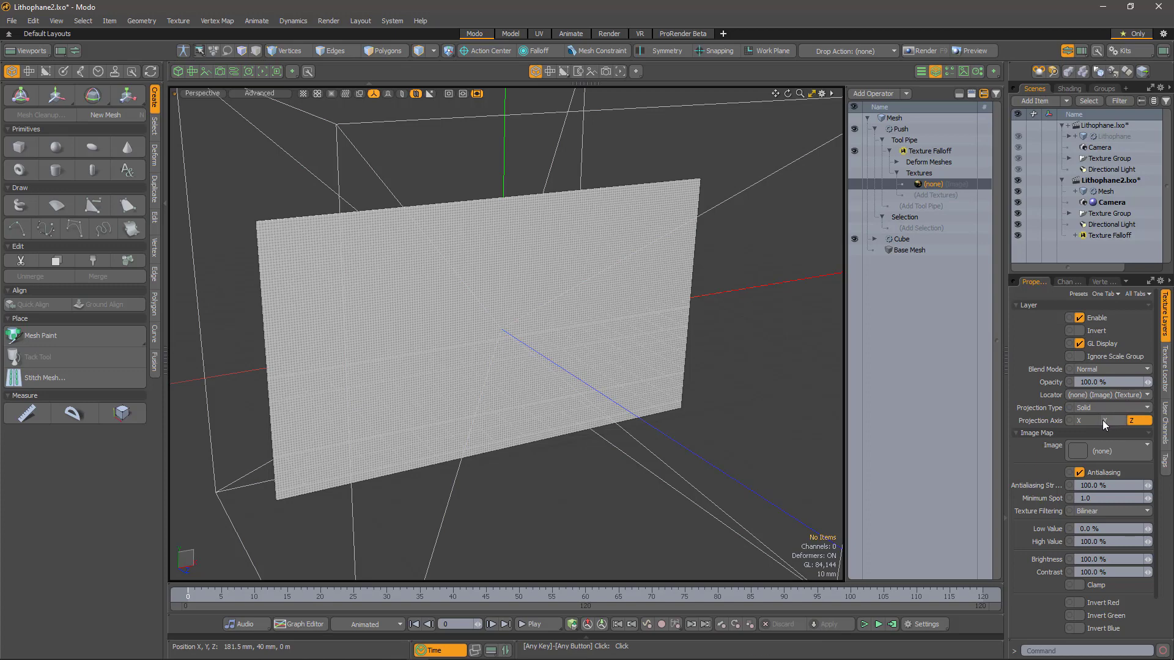
click(1133, 421)
click(1125, 406)
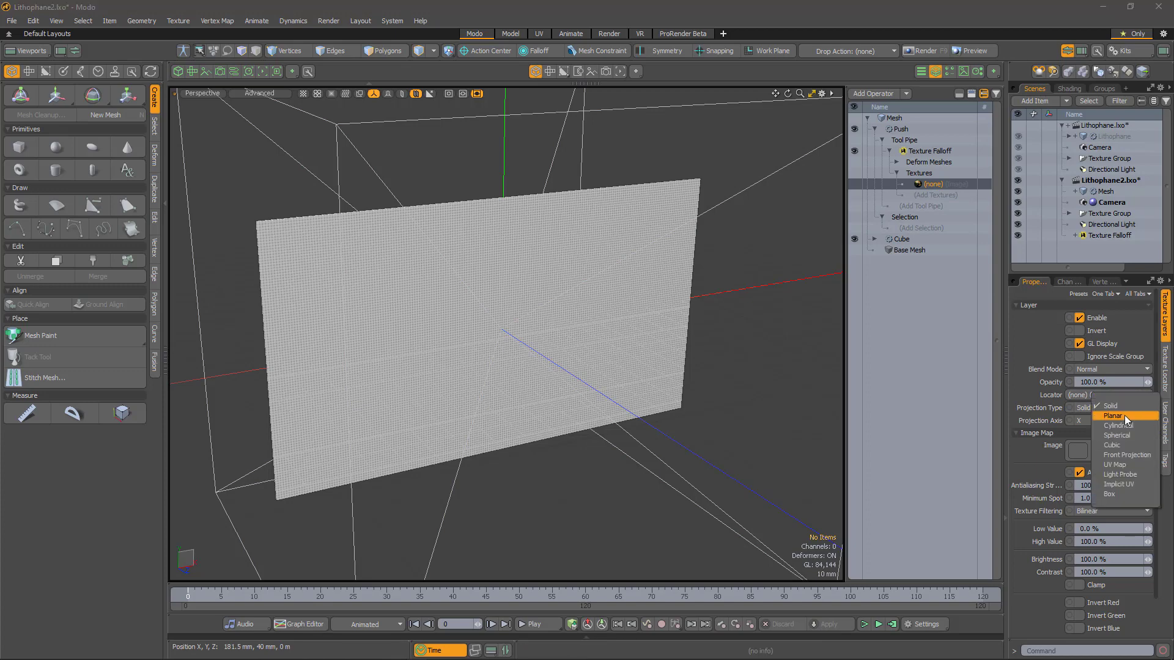
click(1124, 416)
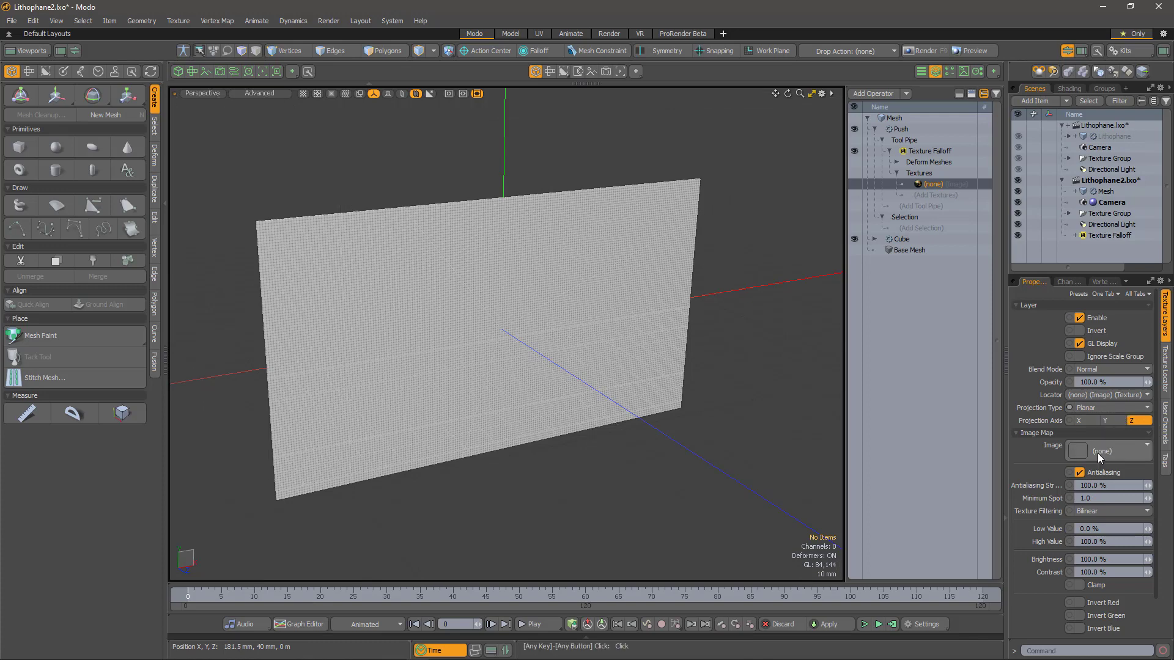
- Load LithoTestImage.png from disk as the Image Map's picture
click(1113, 451)
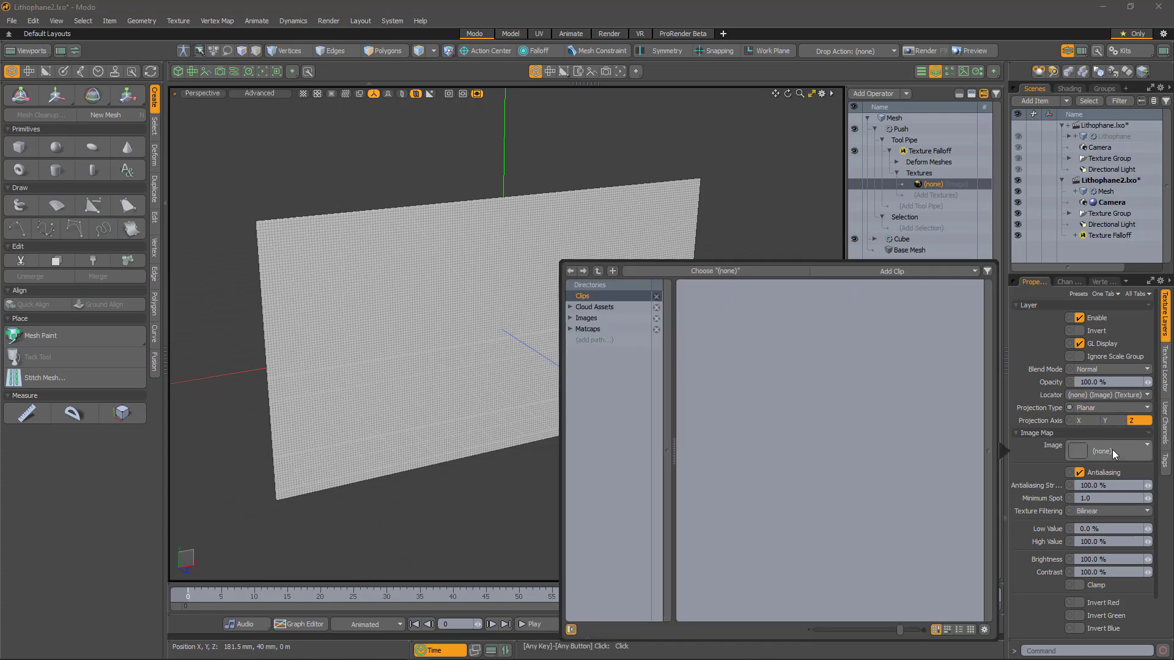
click(886, 270)
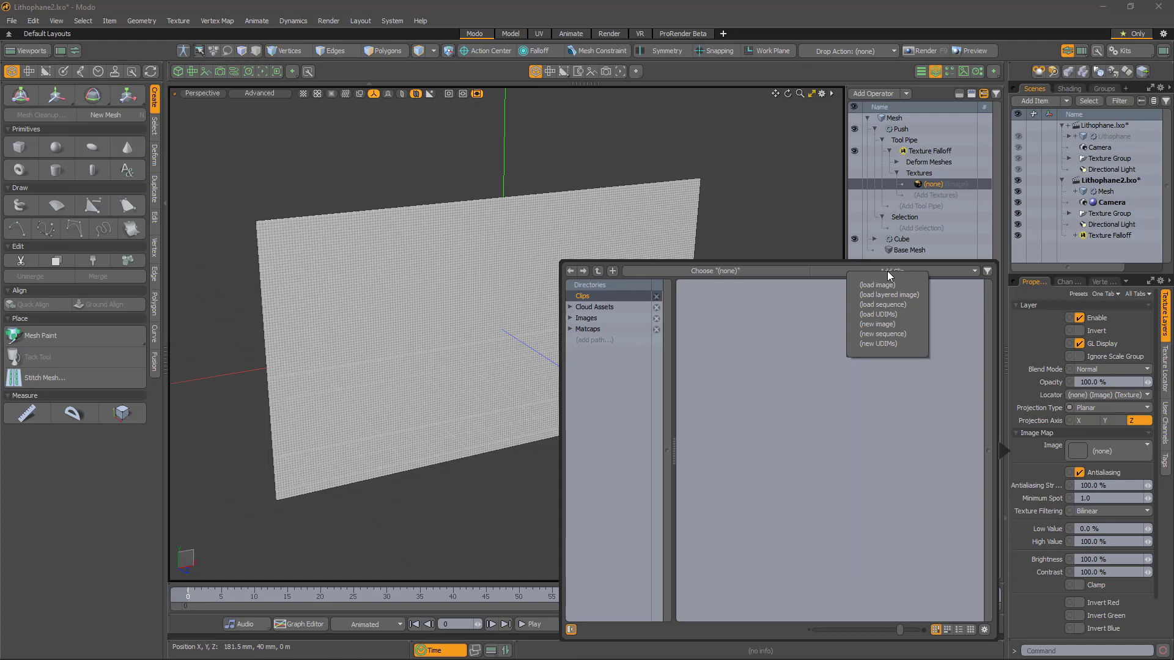
click(882, 283)
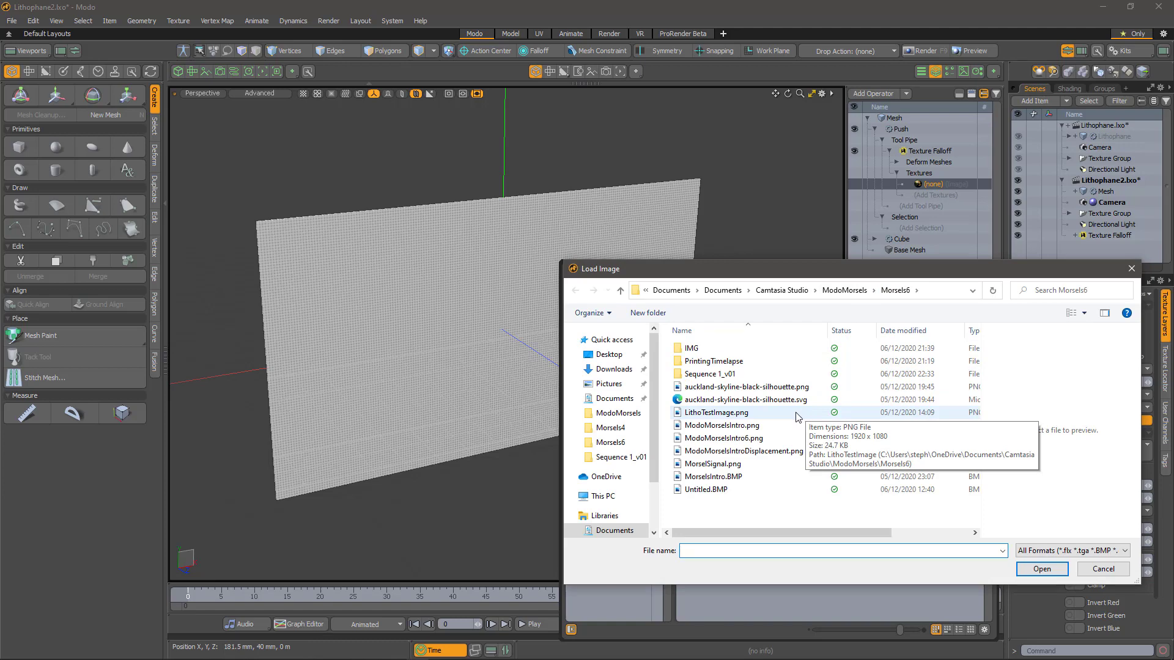
click(713, 416)
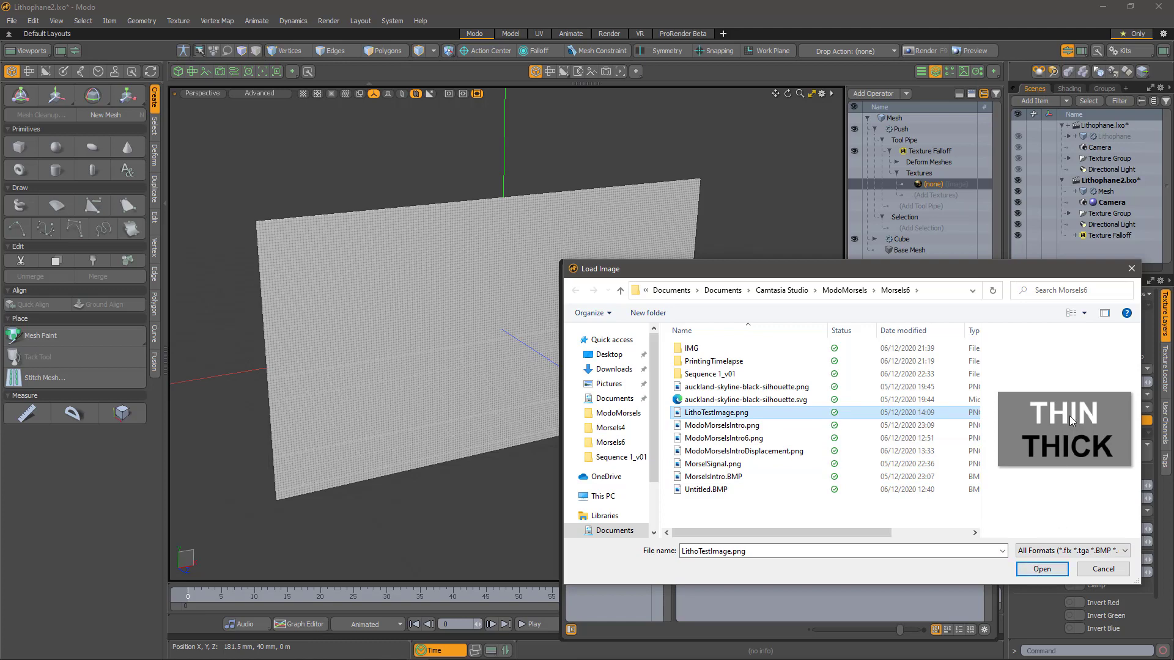
click(1041, 569)
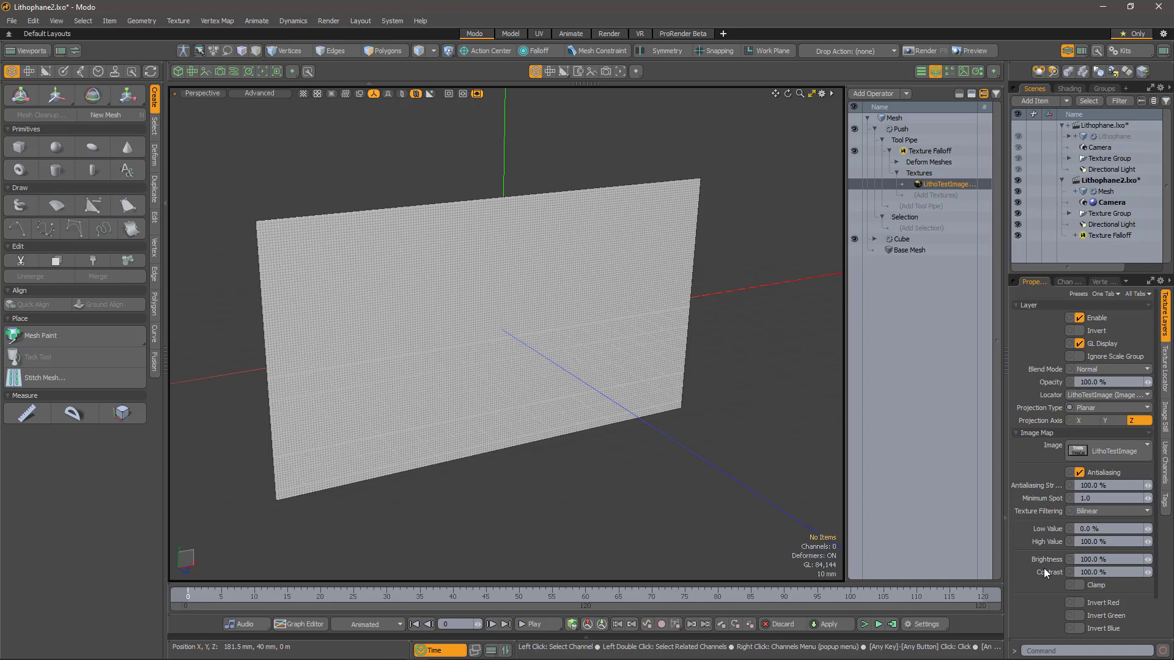
- Raise the Push distance to 8.8 mm, thickening the plate into a solid slab
click(902, 129)
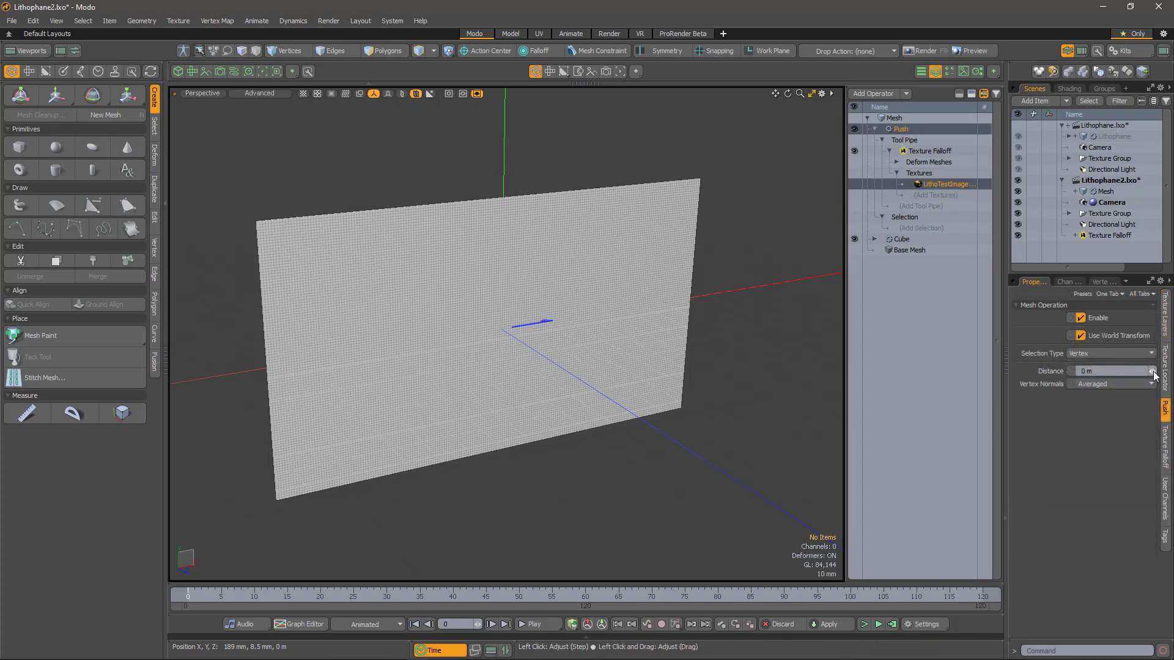
drag(1152, 371, 1168, 372)
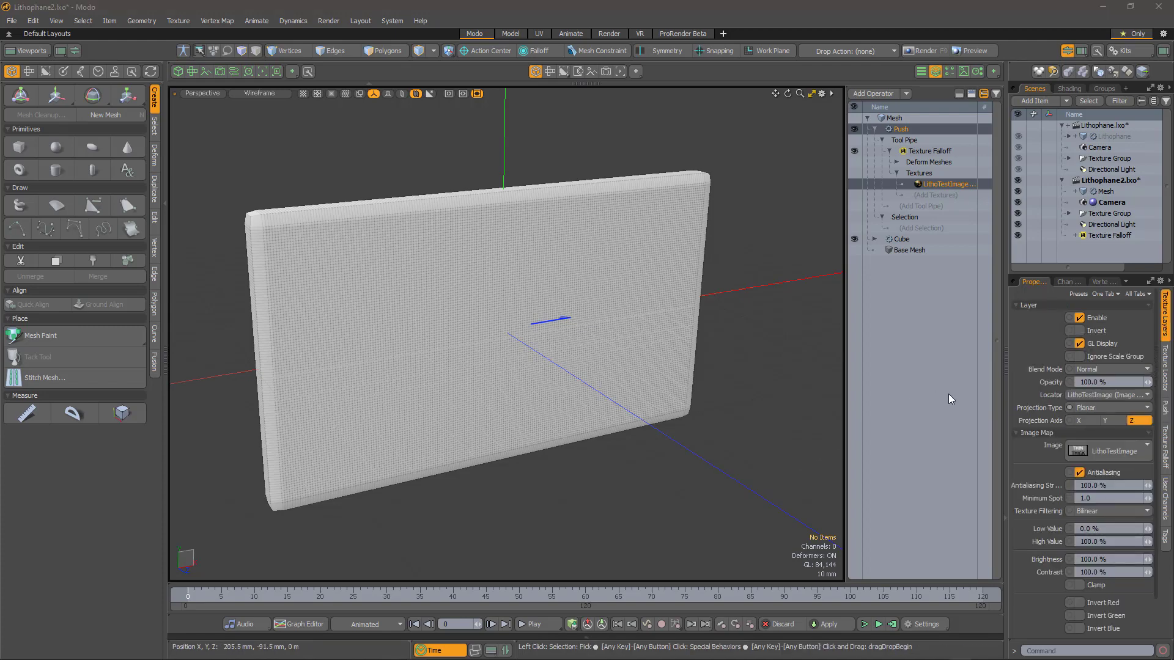
- Size the image texture to 192 mm by 108 mm
click(1165, 367)
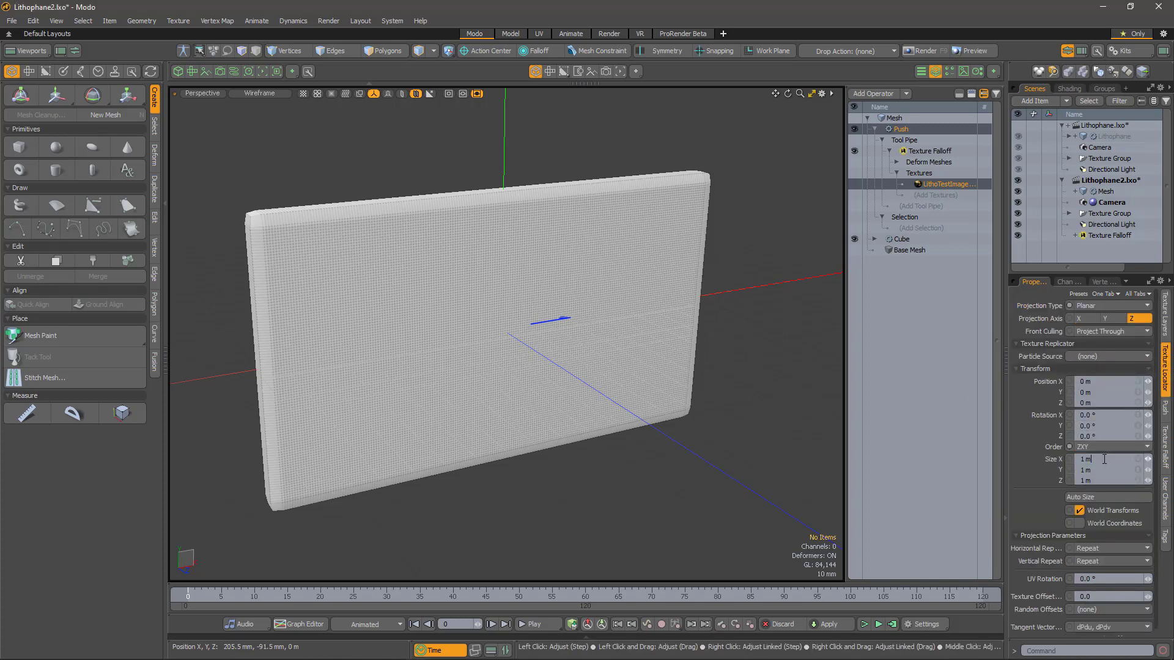
text(192mm)
key(Tab)
text(10)
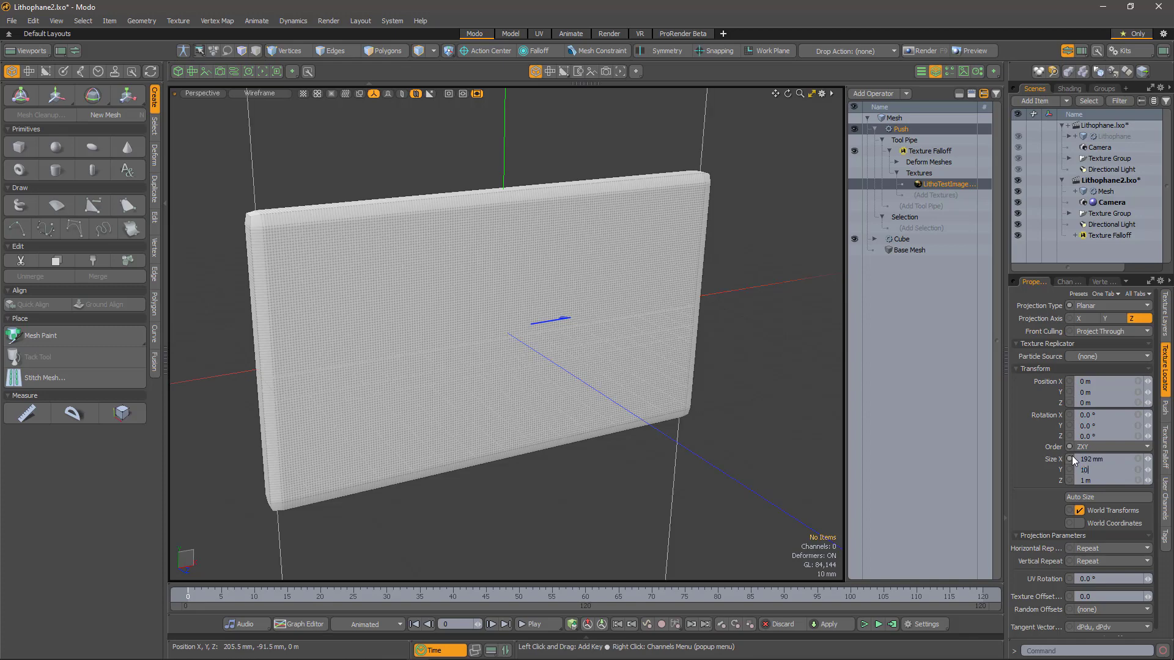
text(8 mm)
key(Tab)
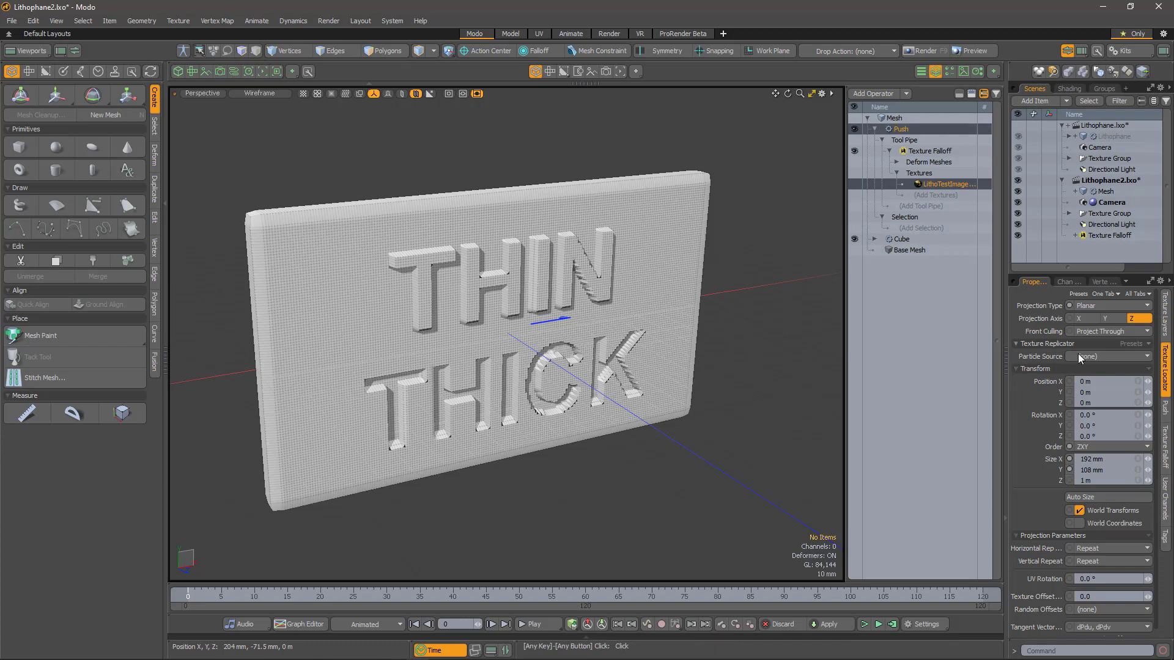
- Set the Push distance to -300 um and view the plate shaded to see the faint lettering
click(1165, 410)
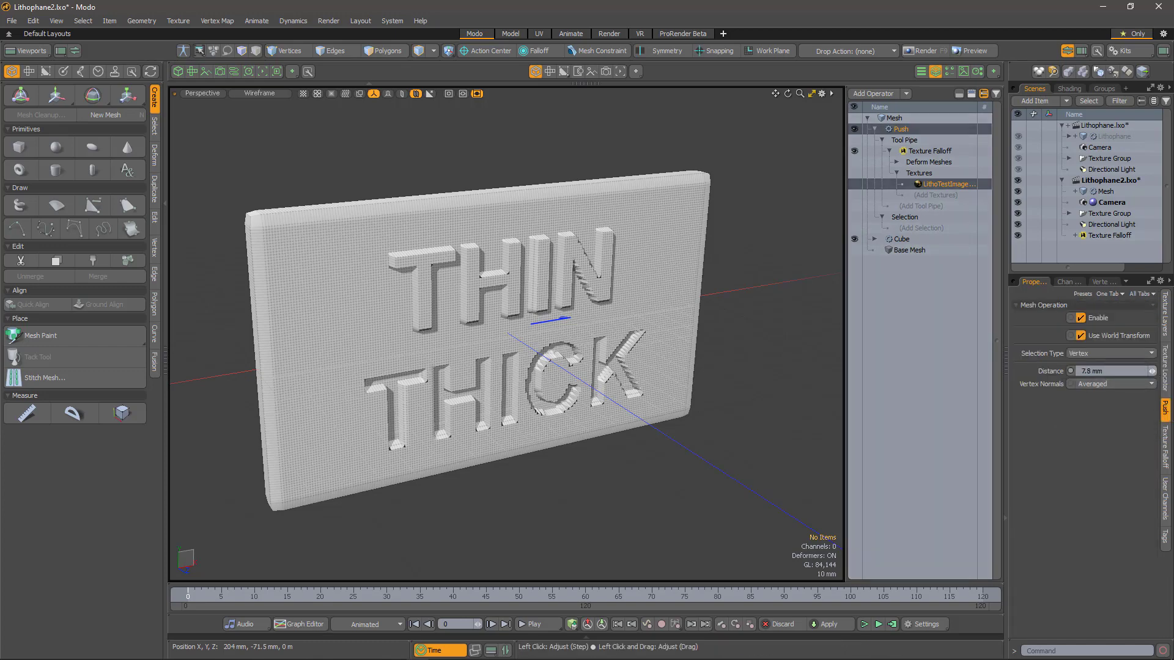
text(-2.2)
key(Return)
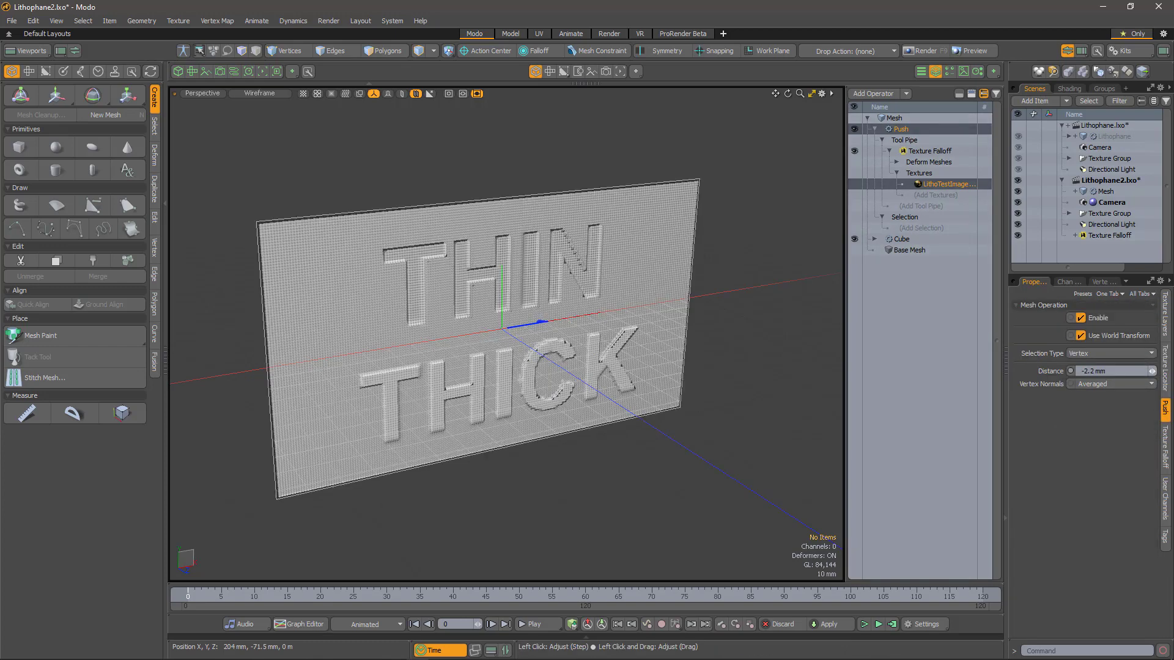
click(1111, 373)
text(-3)
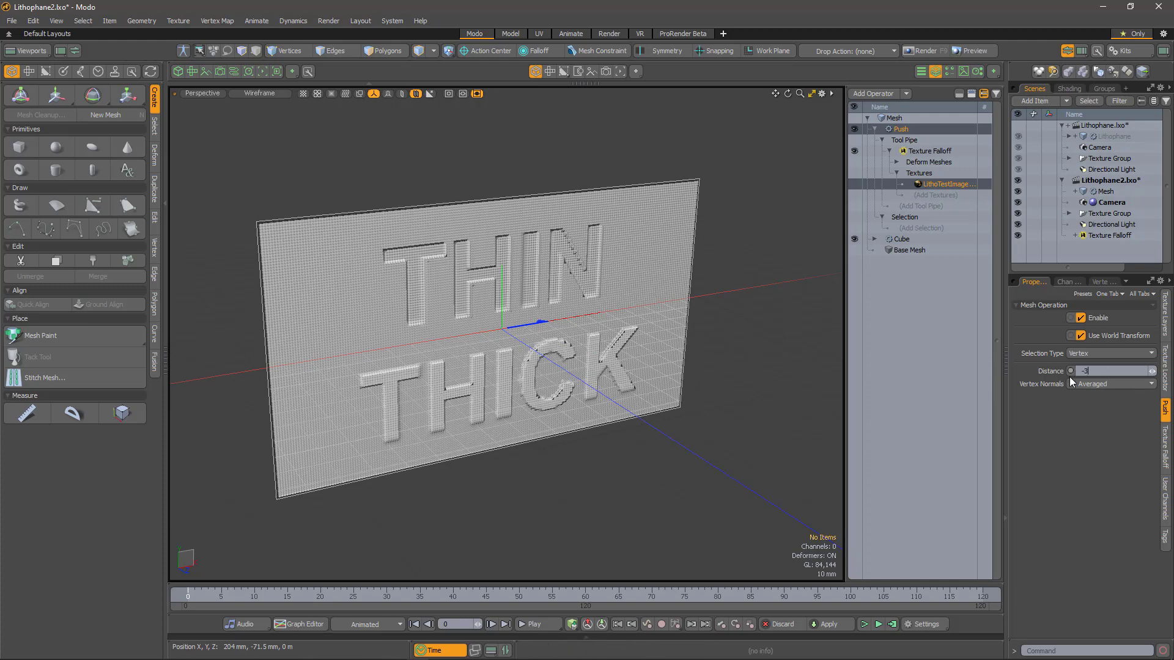
text(00um)
key(F6)
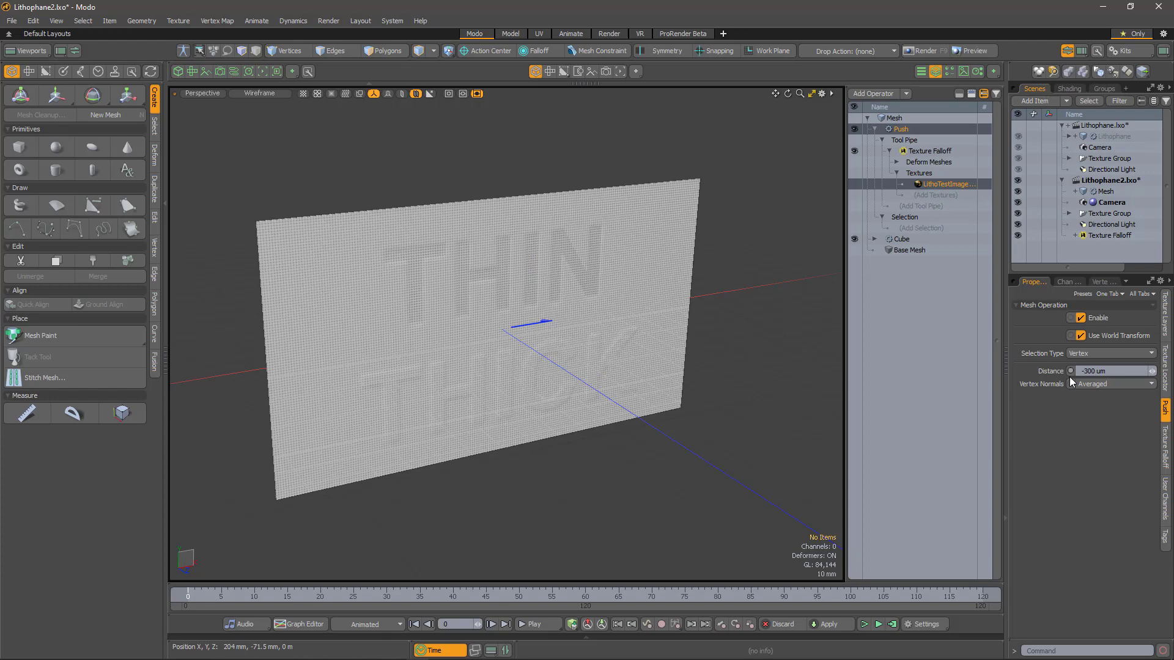
alt+drag(831, 342, 812, 341)
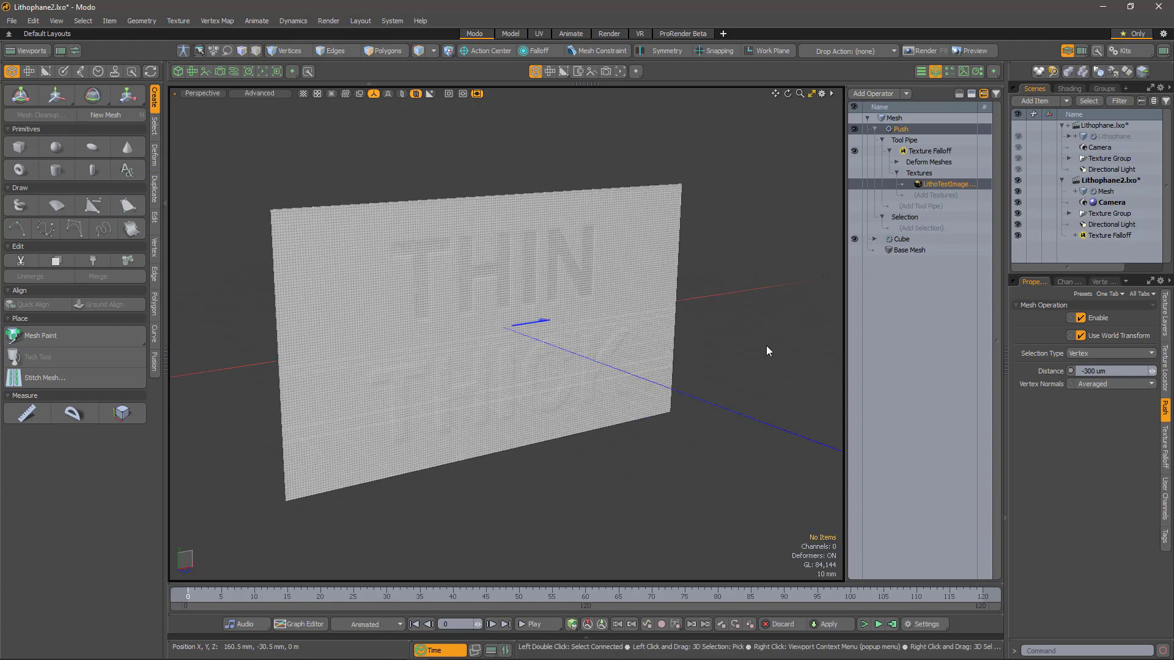
- Add a Selection Operator : Vertex to Push's Selection input
click(919, 228)
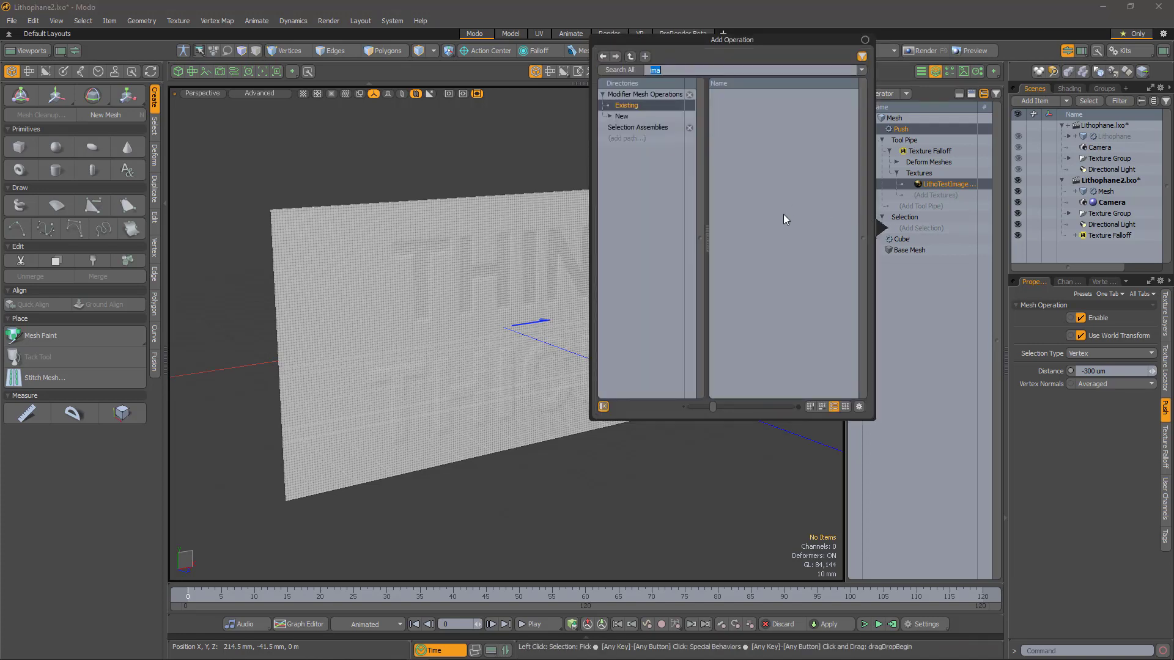
text(select)
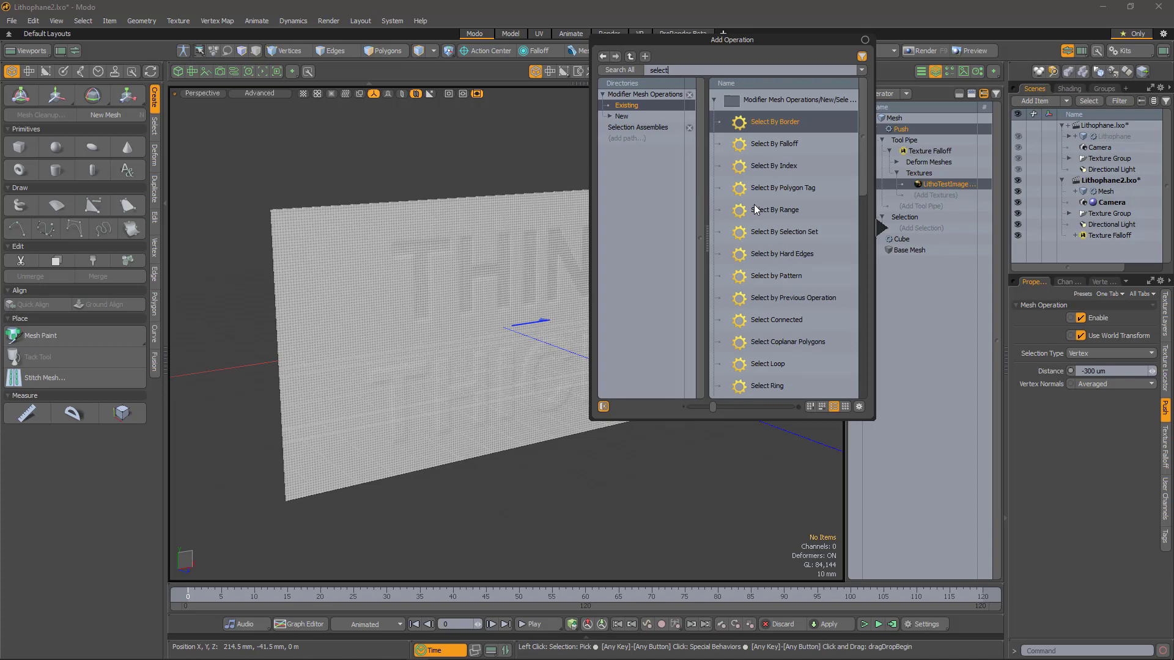
text(ion)
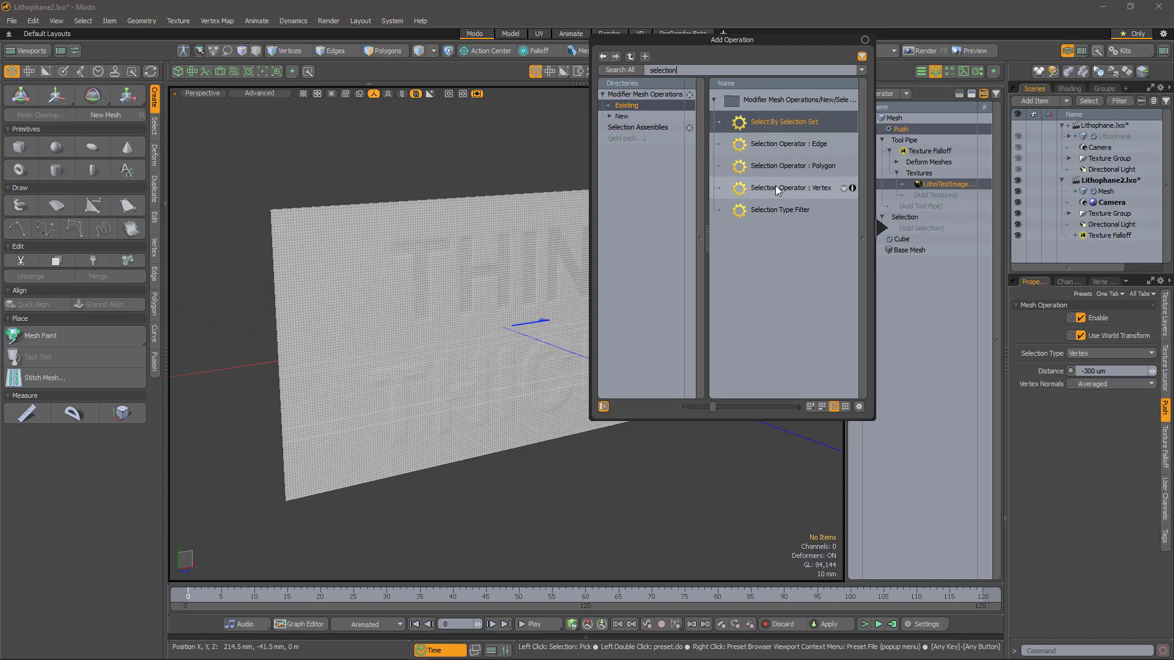
double_click(776, 190)
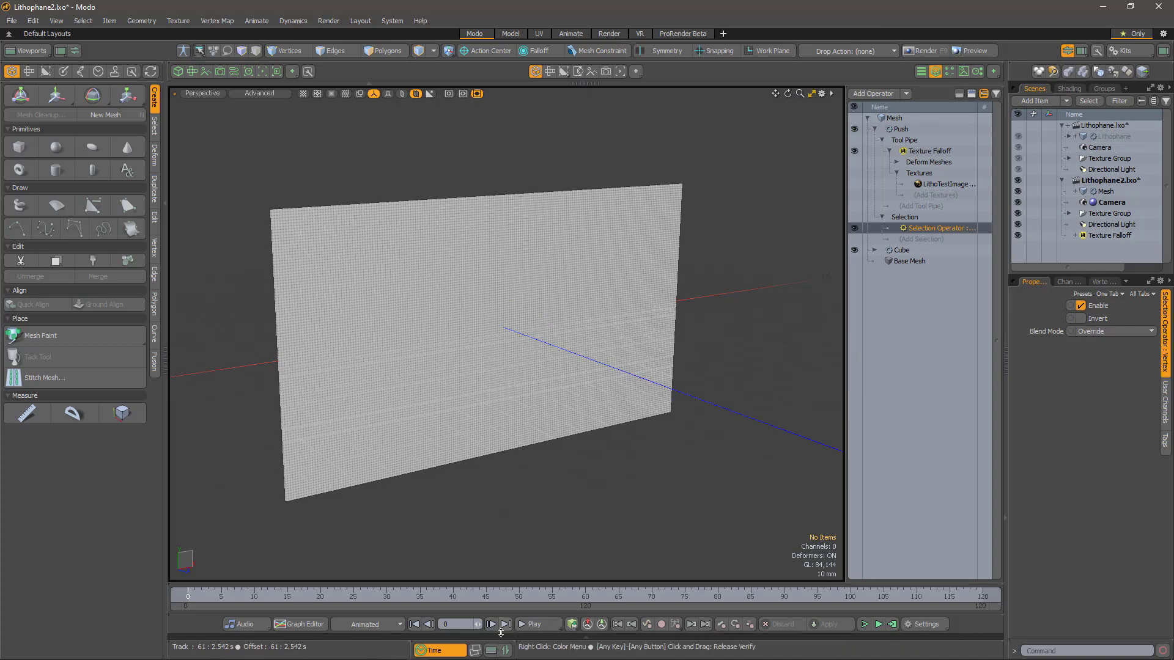
- Open a Schematic lower viewport and add the vertex selection operator node to it
click(492, 651)
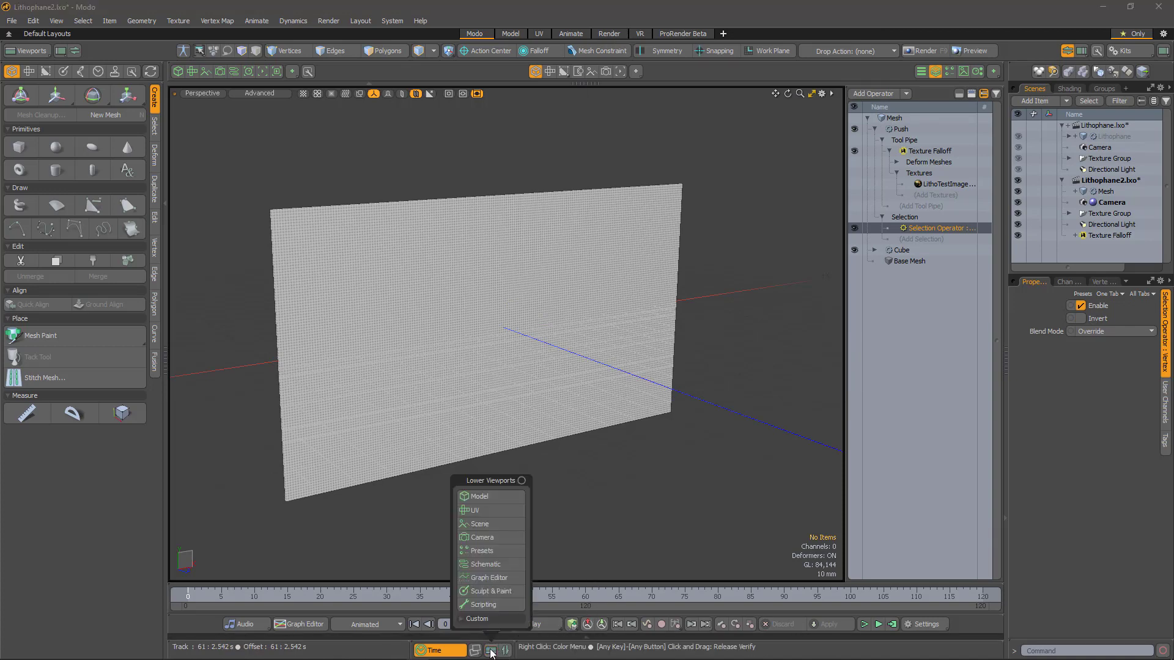
click(488, 563)
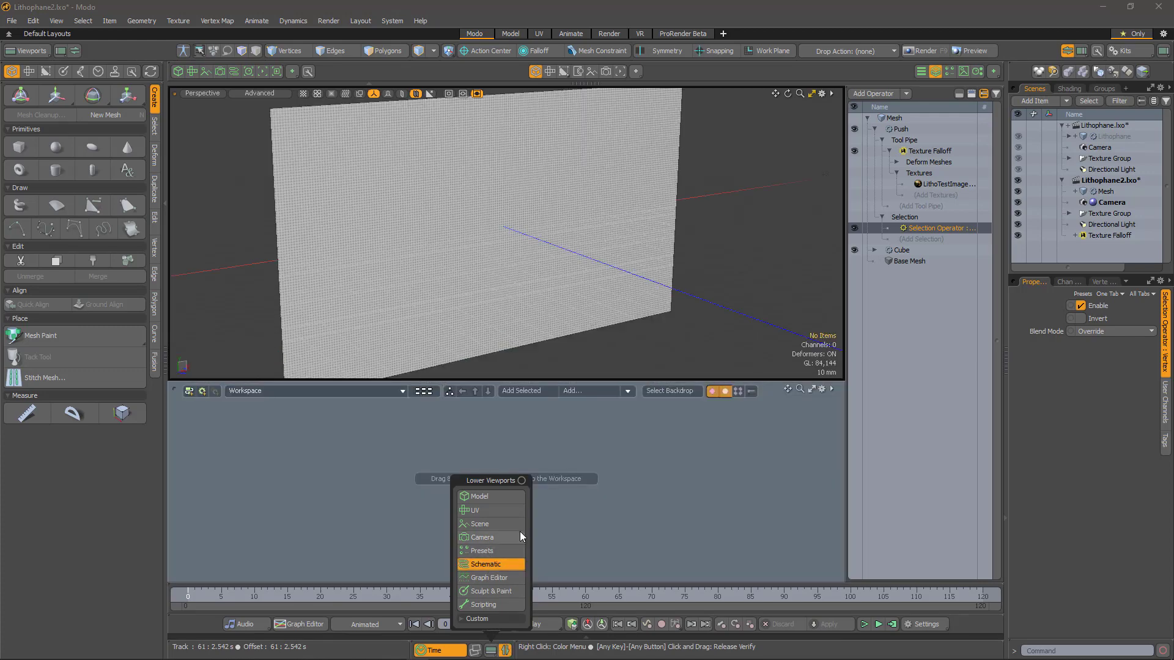
click(527, 390)
drag(552, 465, 414, 460)
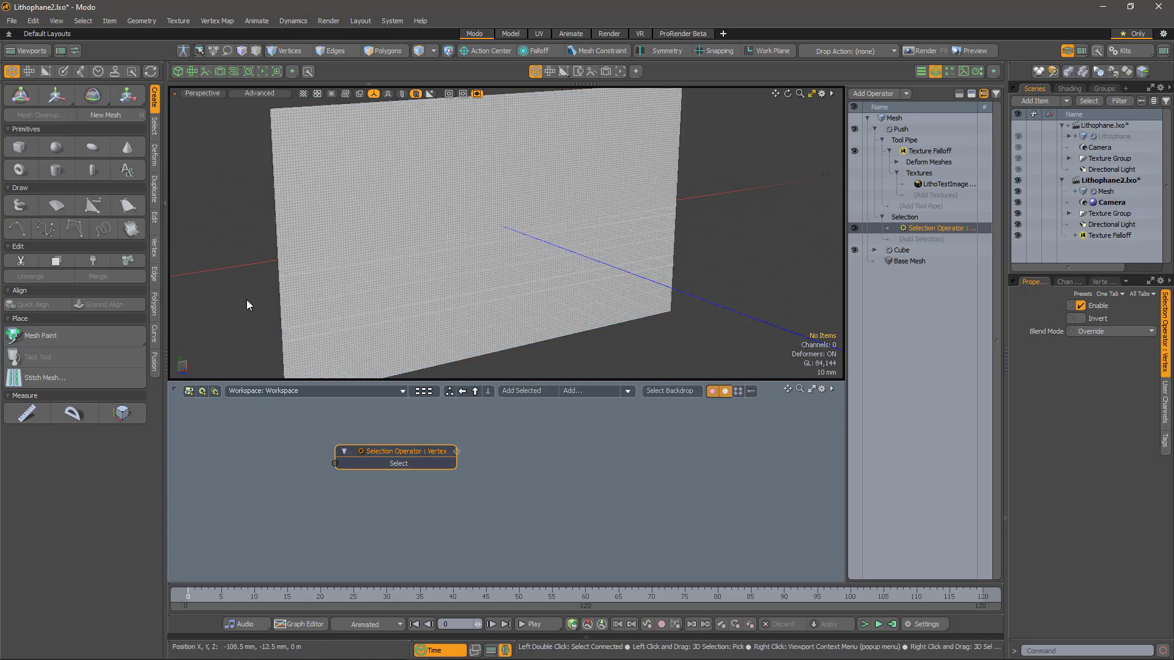
- Add a Normal XYZ channel to the node and separate it from the Select node
right_click(401, 462)
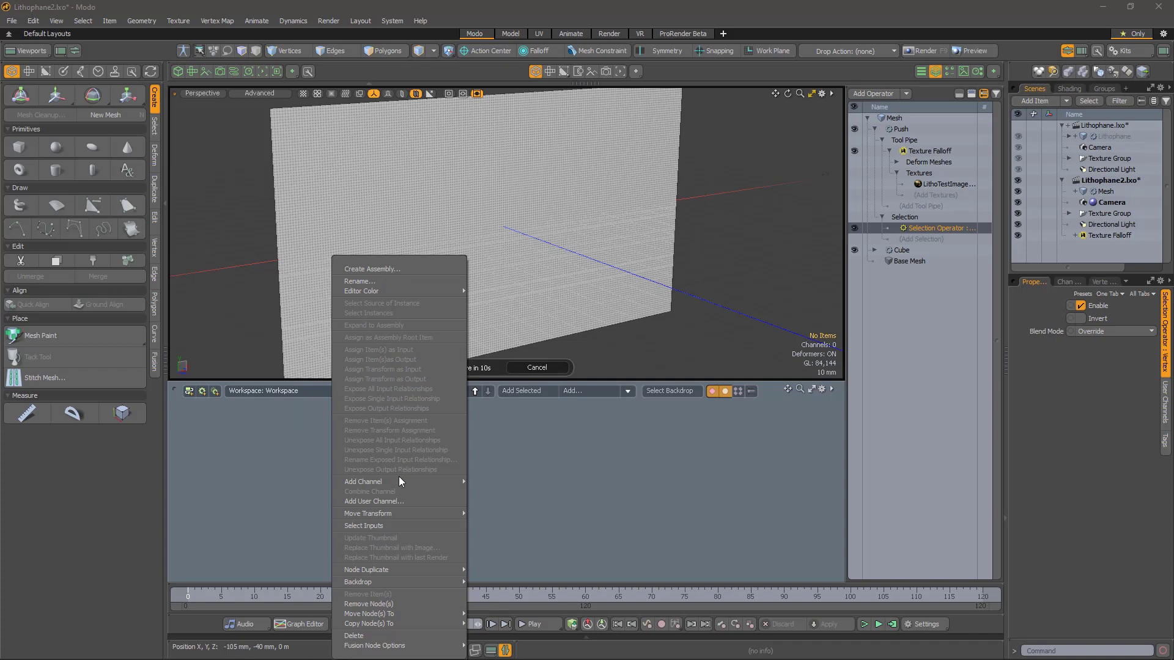
mouse_move(398, 481)
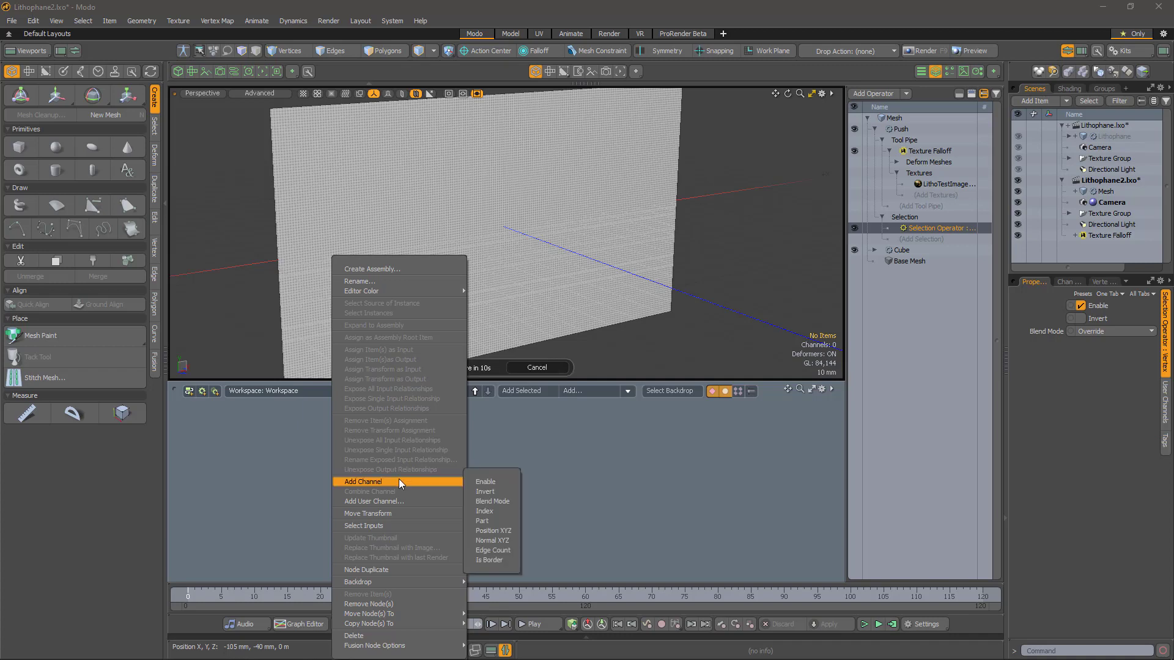
click(499, 540)
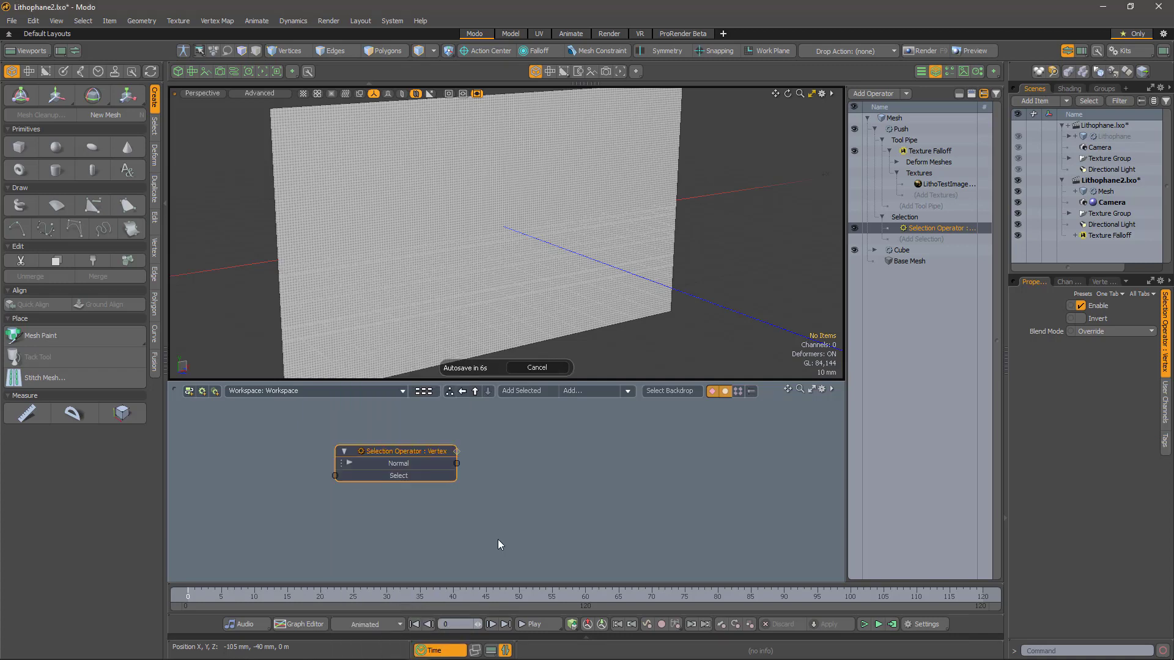
drag(390, 464, 366, 477)
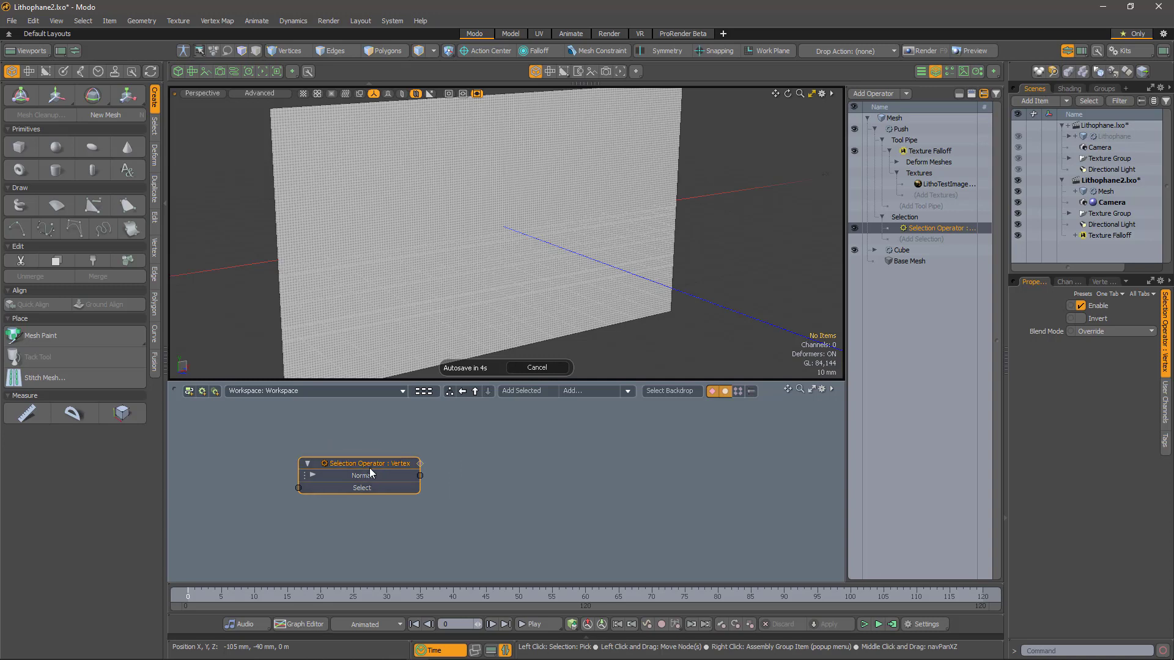
right_click(363, 490)
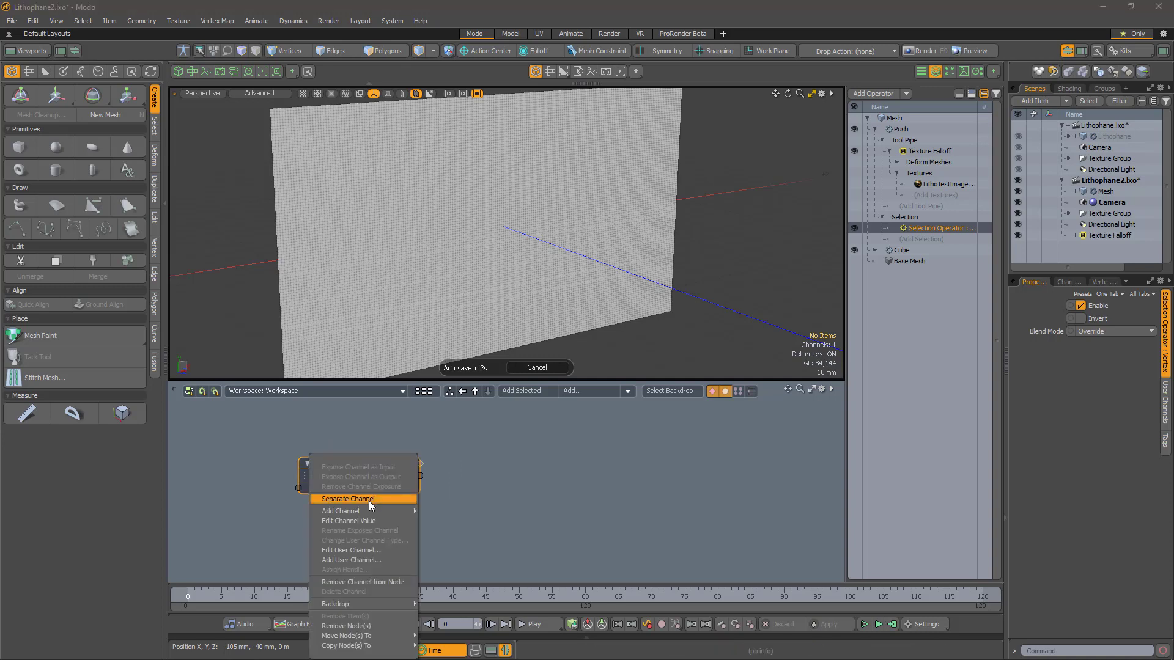
click(348, 499)
click(524, 463)
drag(524, 463, 720, 475)
click(516, 505)
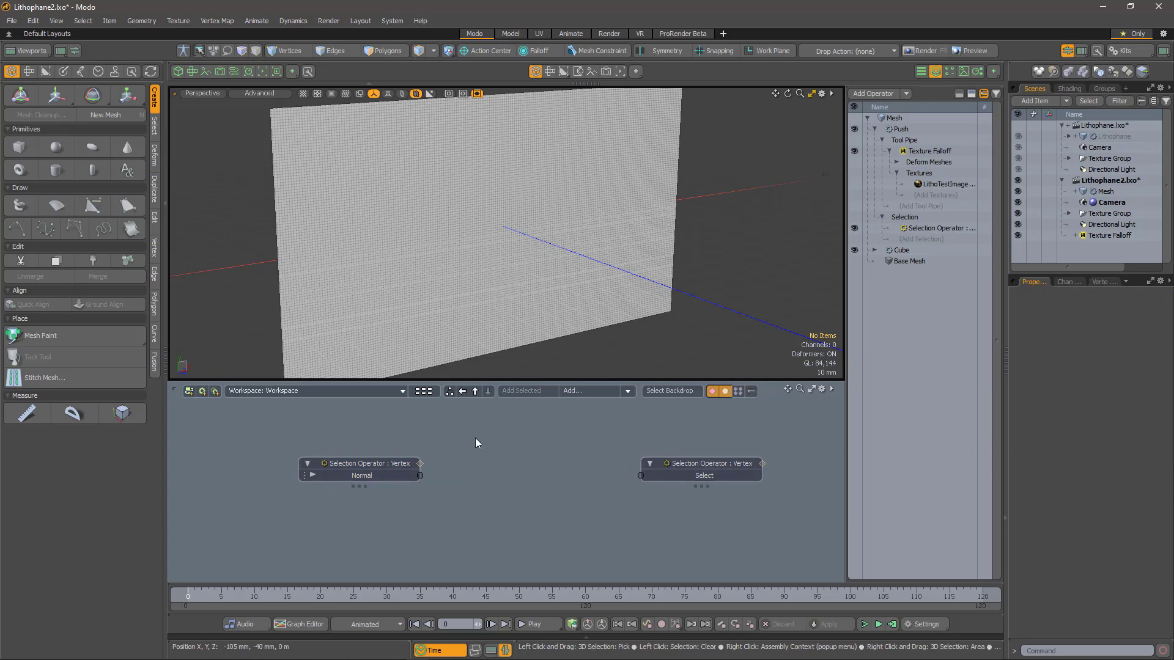
- Add a Math:Absolute node between the operator nodes, fed by Normal Z
click(581, 393)
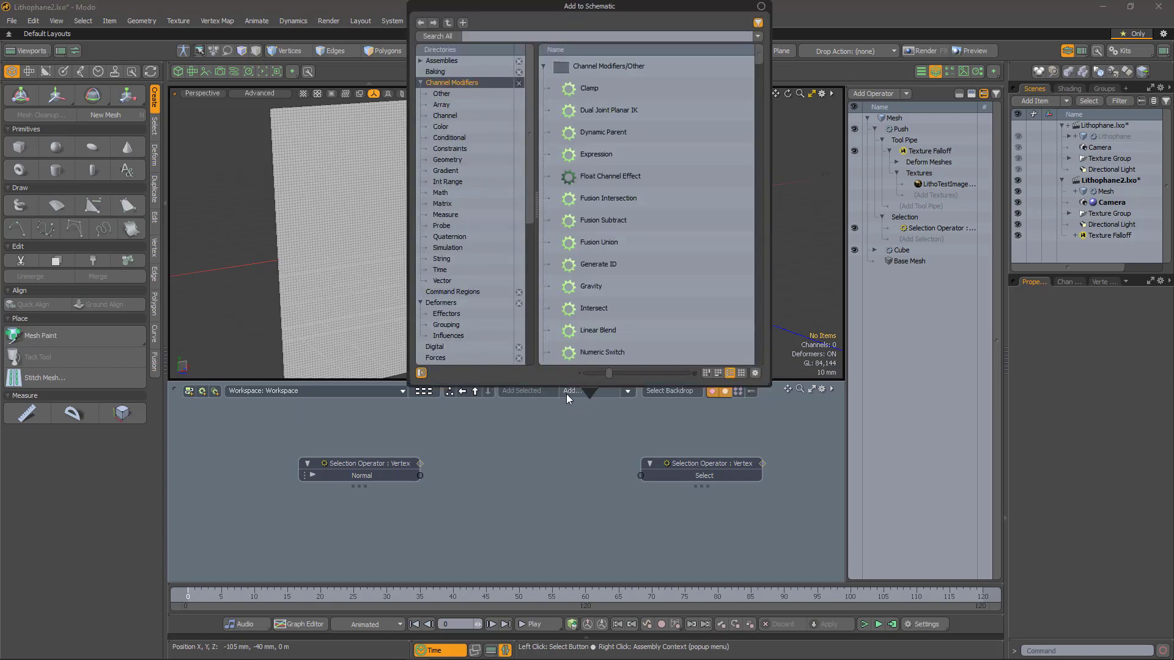
text(abs)
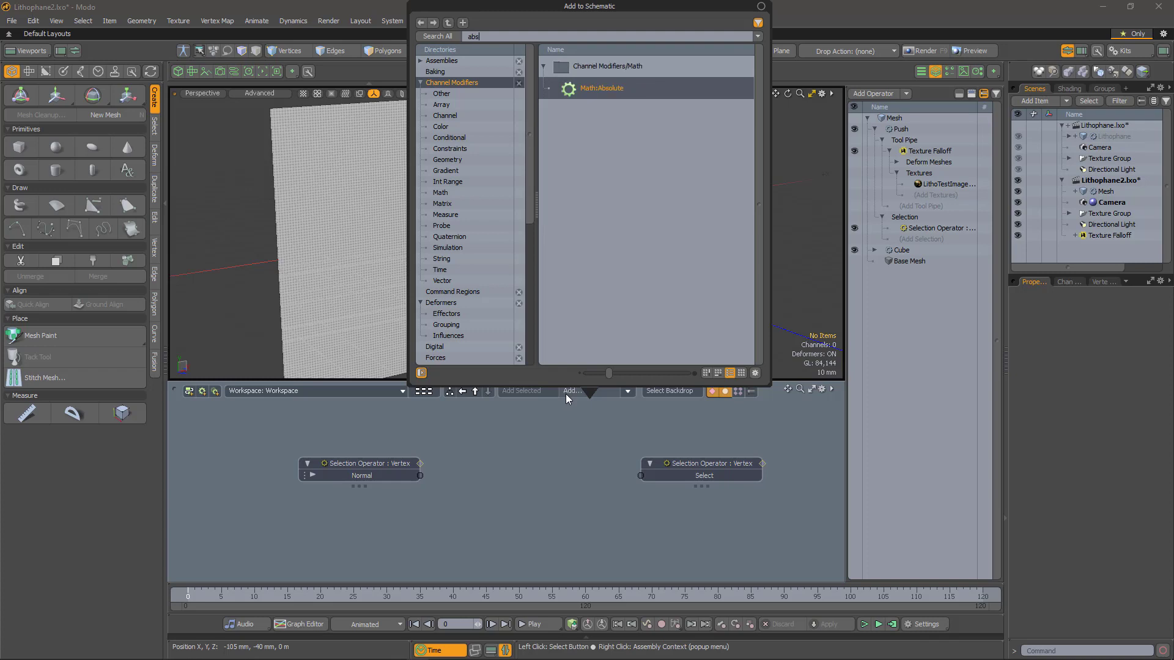
key(Return)
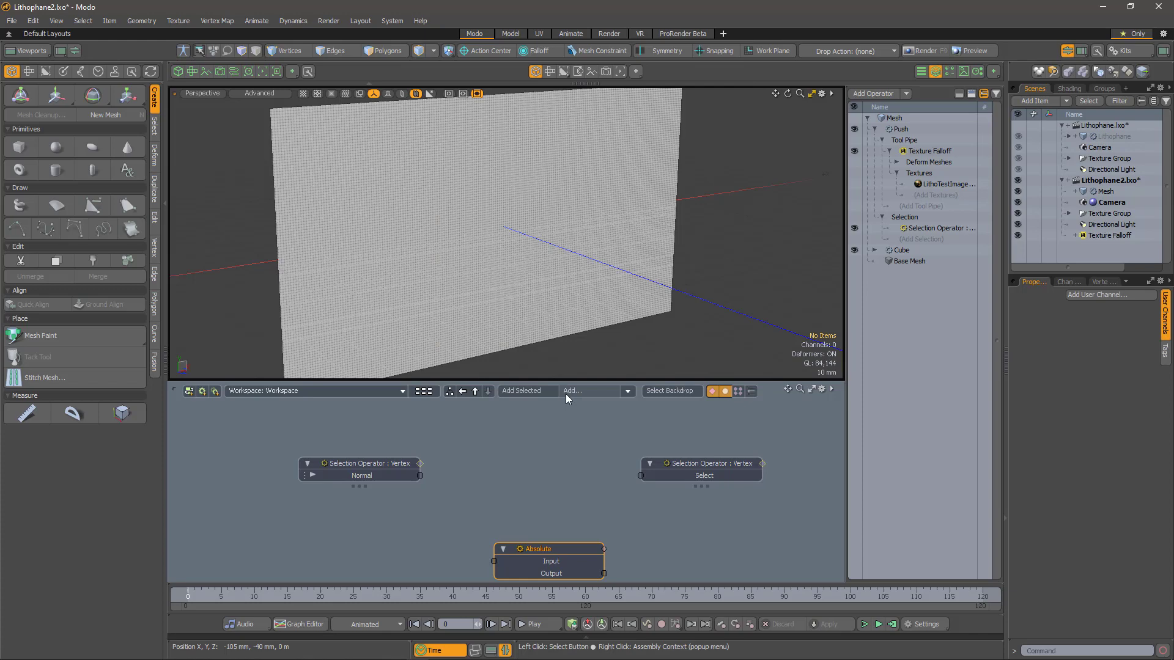
drag(543, 549, 507, 463)
drag(380, 464, 358, 466)
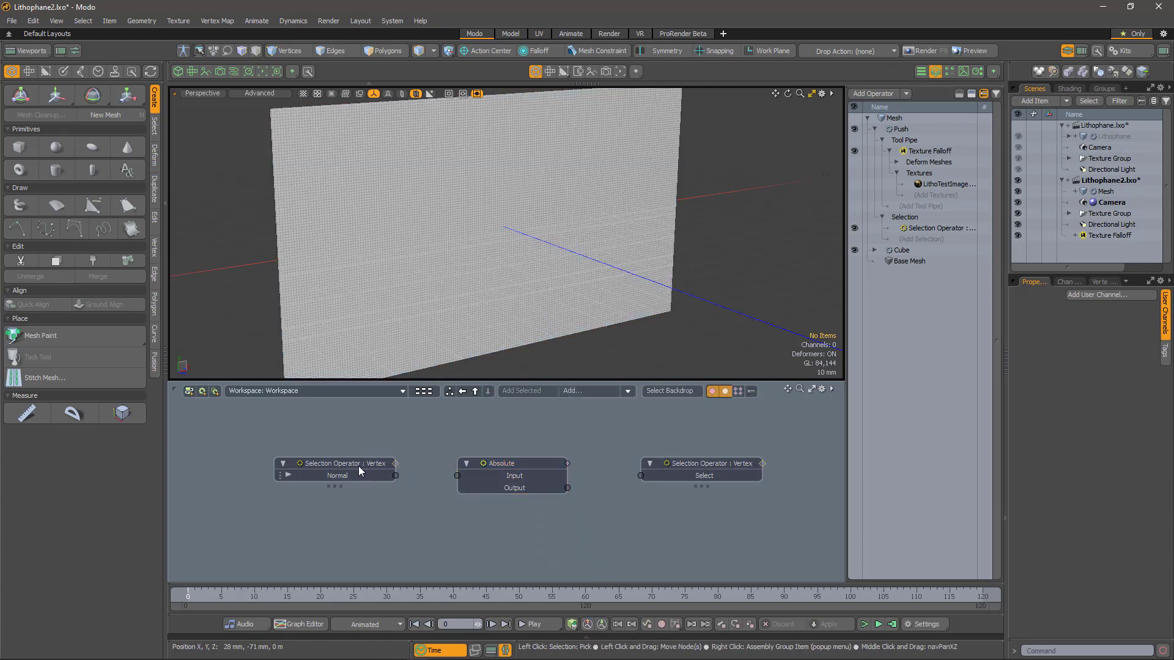
click(288, 474)
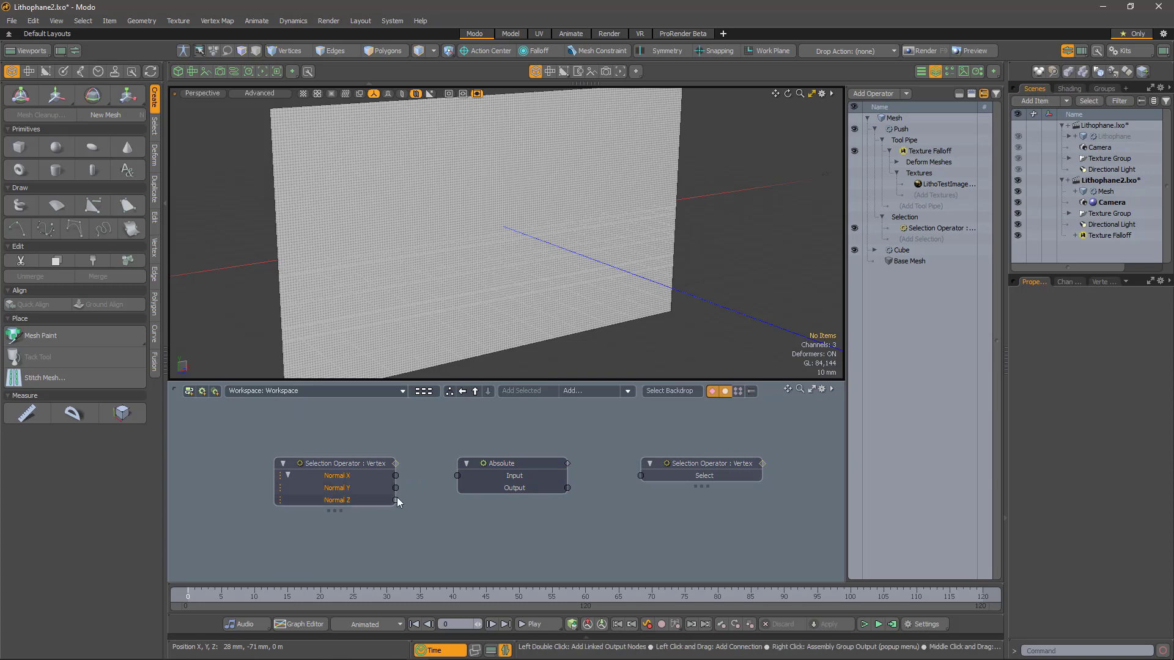
drag(395, 499, 497, 468)
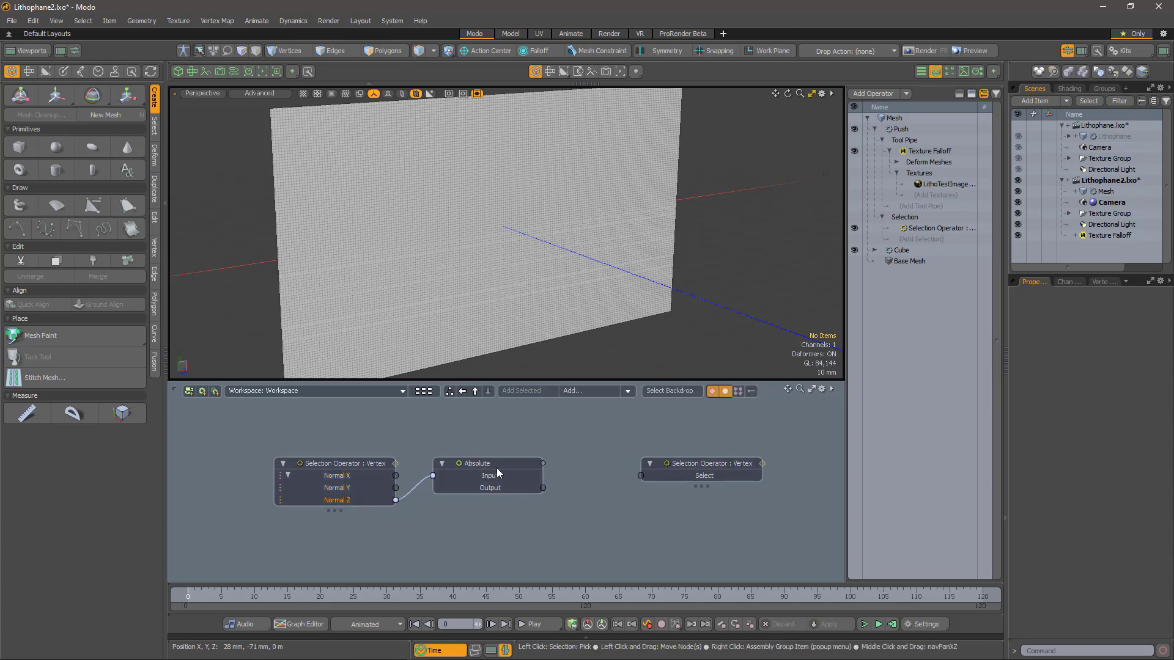
- Add an A is equal to B node, fed by the Absolute output into Value A
click(594, 396)
text(eq)
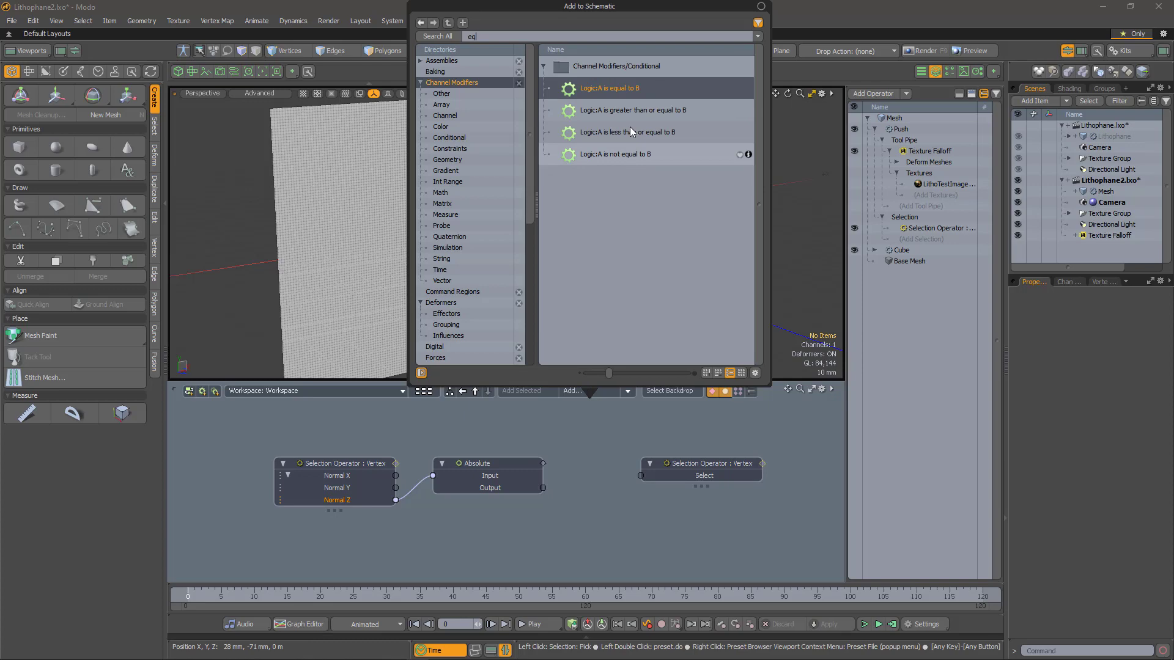
double_click(622, 88)
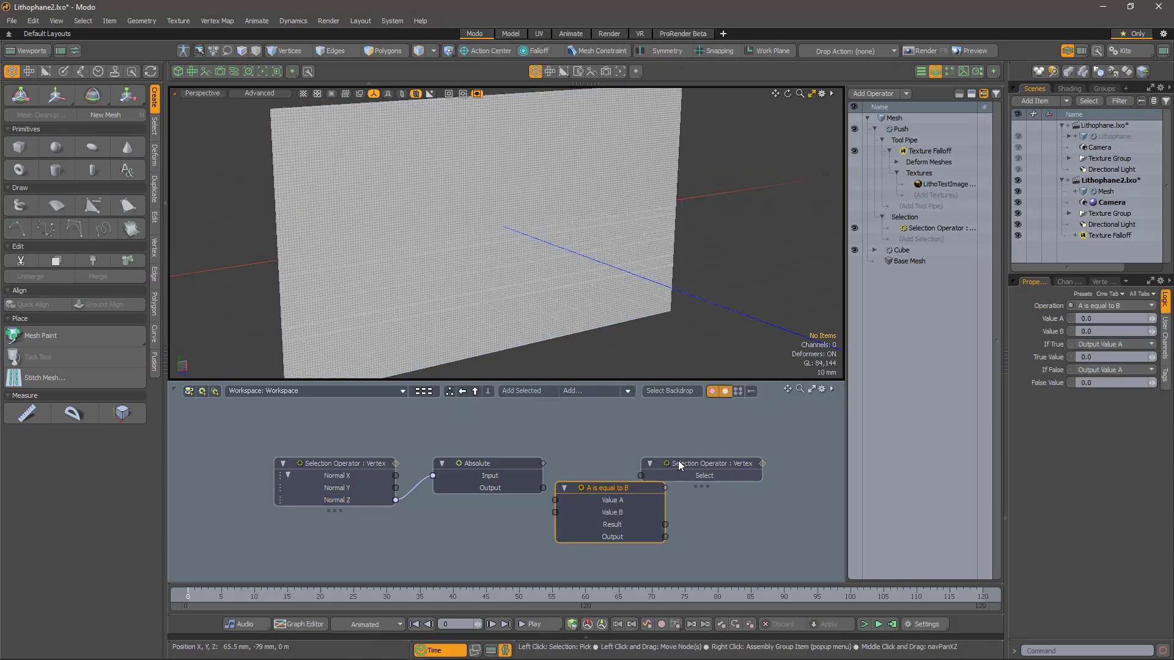
drag(671, 463, 745, 463)
drag(630, 485, 642, 461)
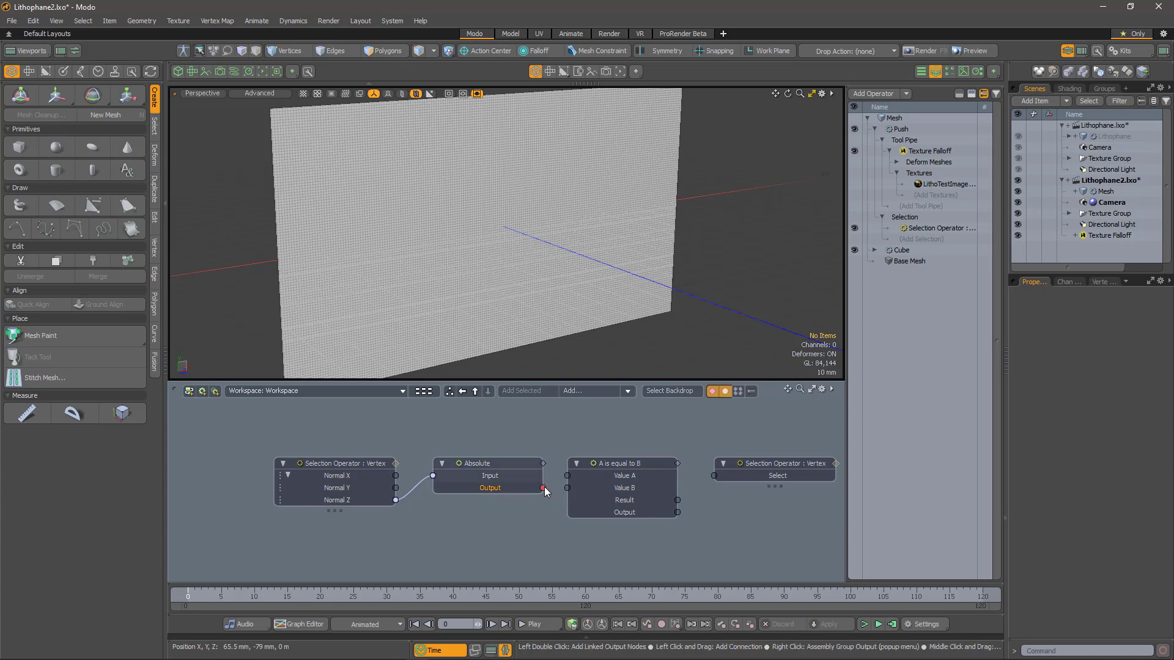
drag(543, 488, 568, 476)
- Set Value B to 1.0 and drive the vertex Select with the comparison Result
click(632, 467)
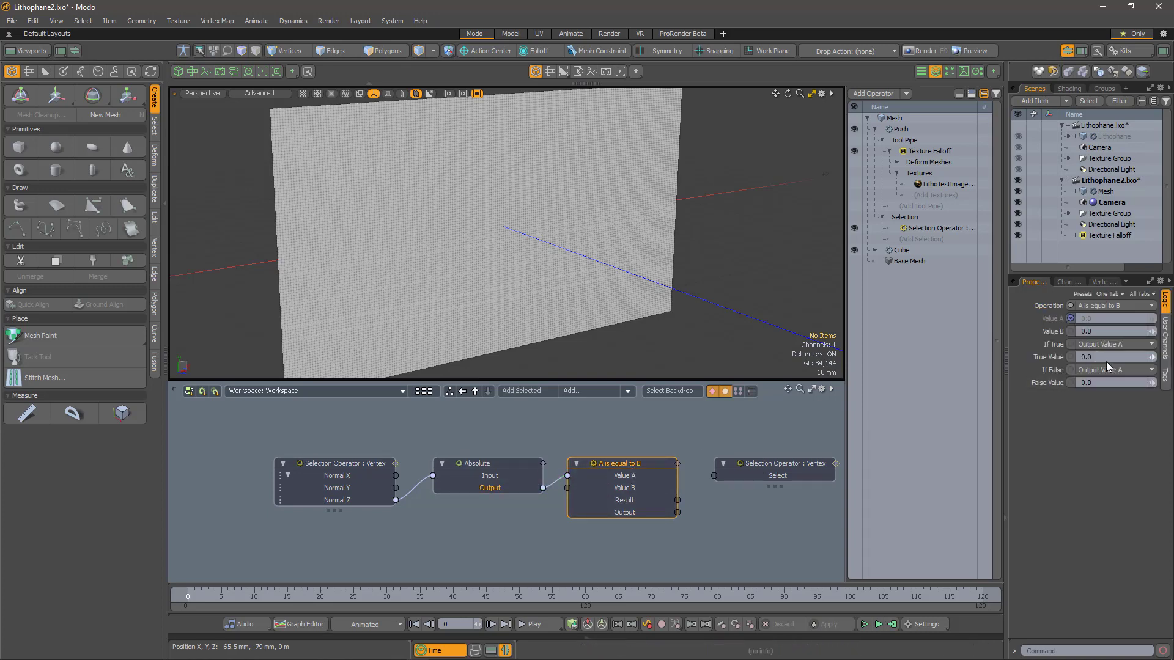
click(1086, 332)
text(1)
key(Return)
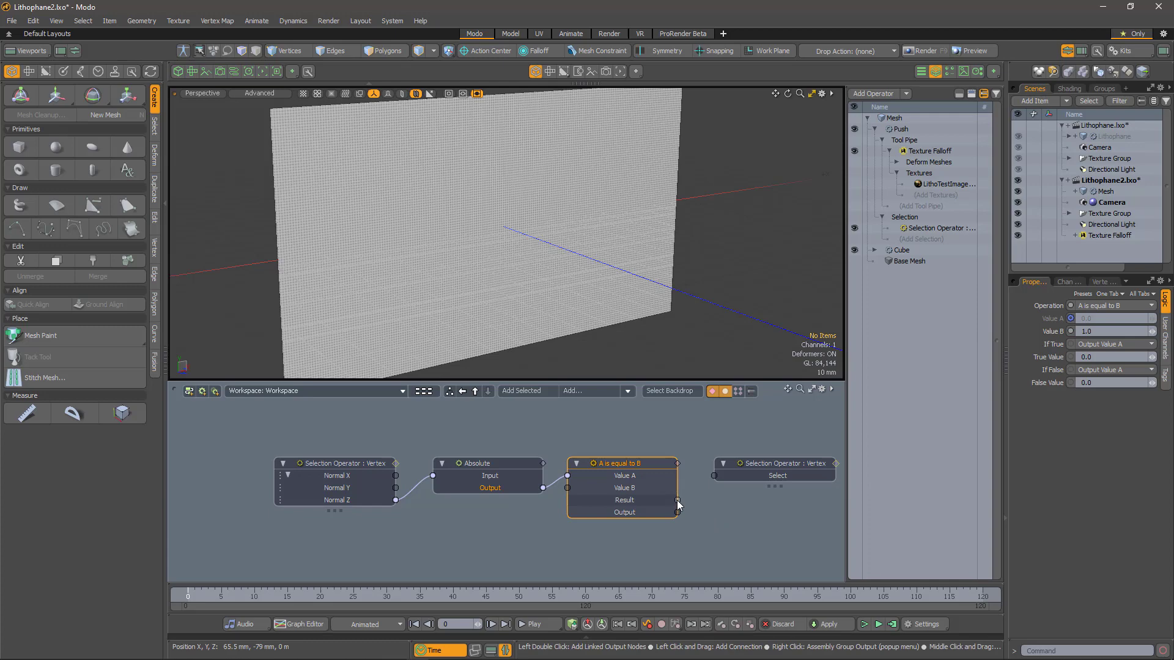
drag(678, 500, 713, 476)
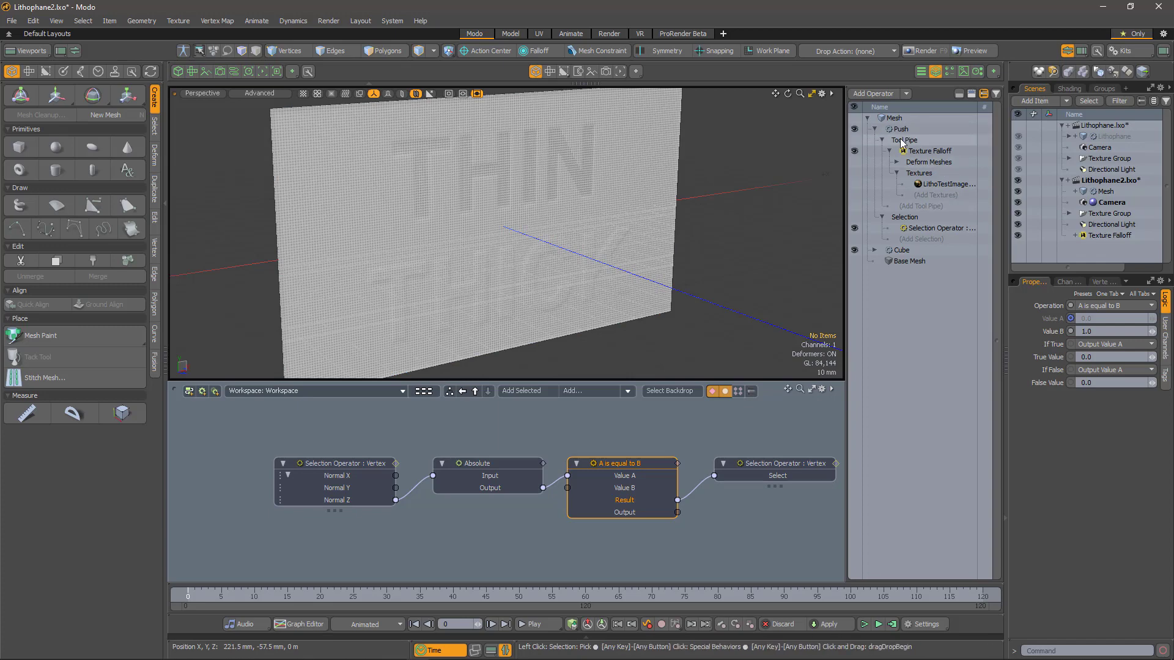
click(945, 129)
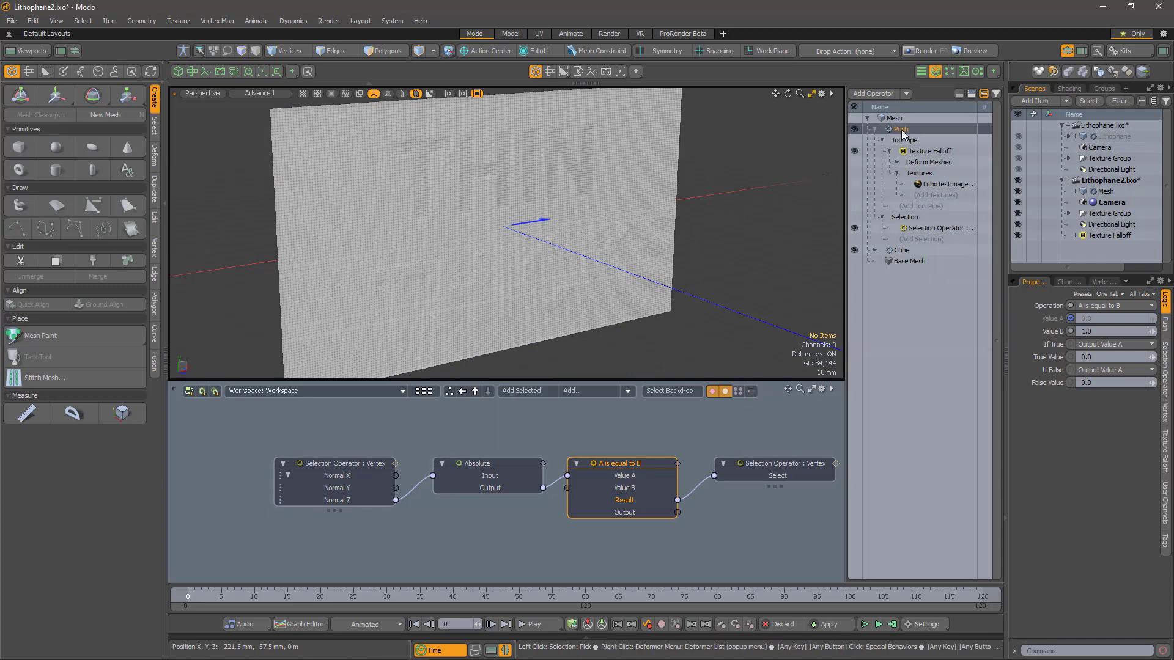
click(1165, 323)
mouse_move(1153, 374)
mouse_down()
mouse_move(1171, 368)
mouse_move(1149, 371)
mouse_up()
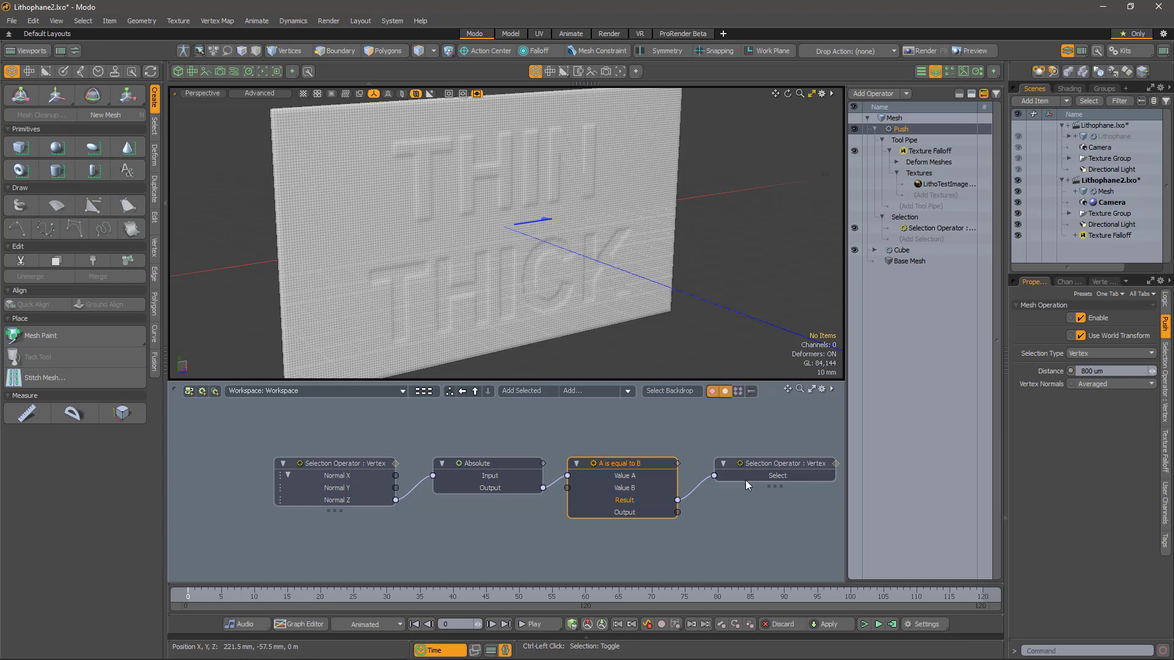
key(ctrl+z)
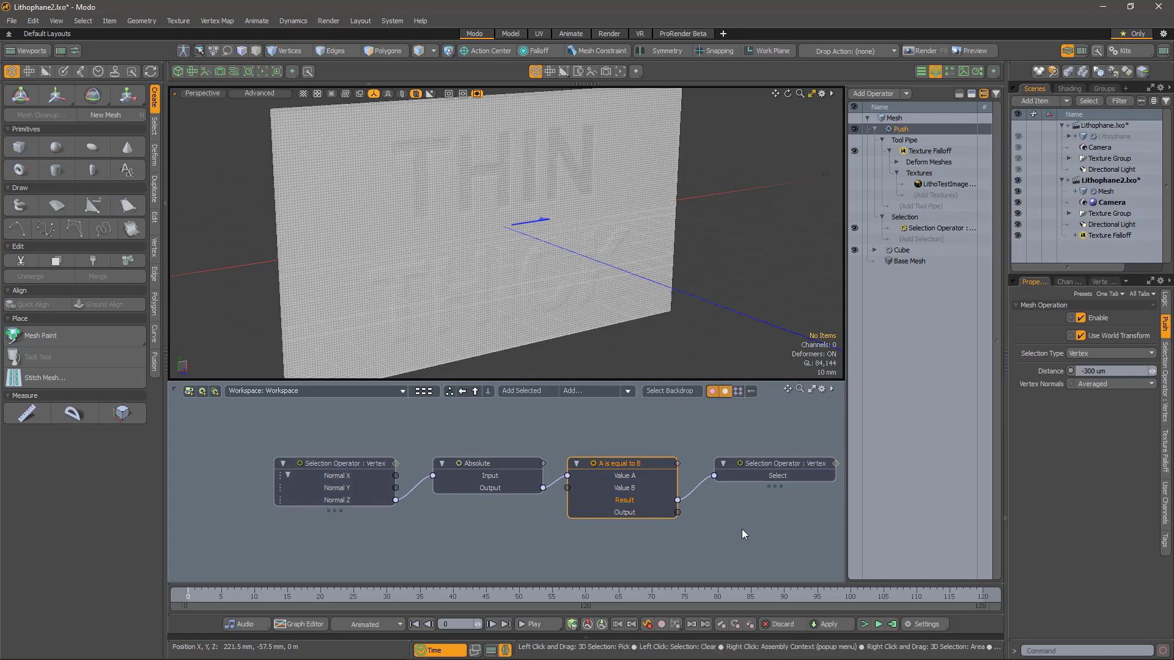
middle_drag(735, 536, 706, 537)
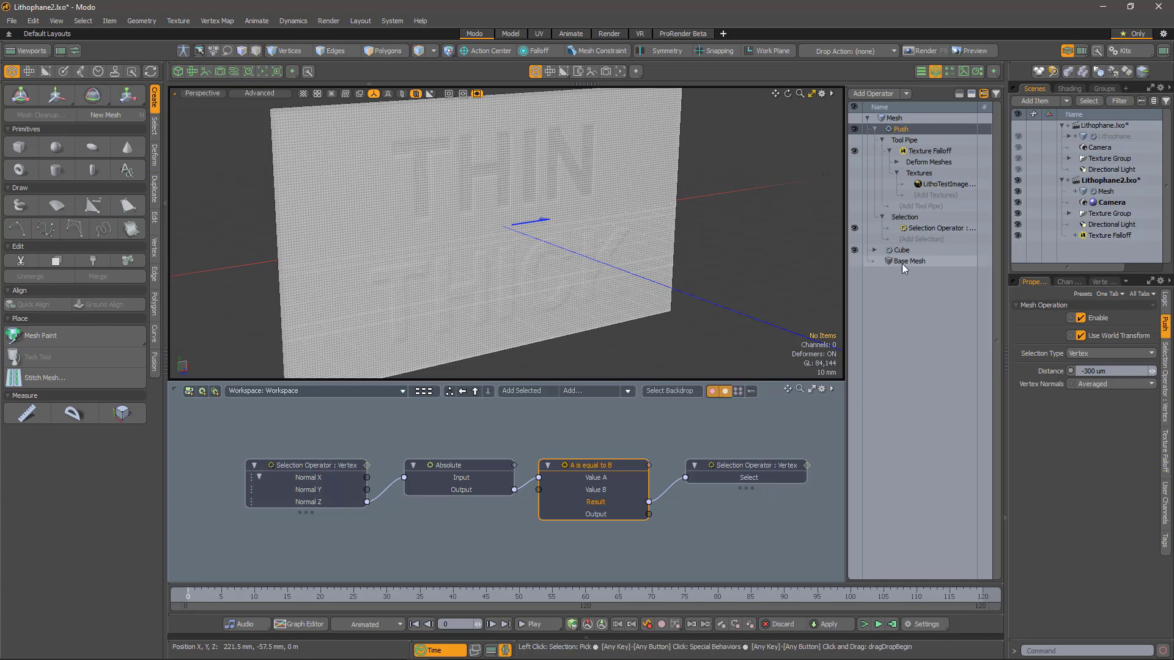
- Add a Grow / Shrink step of -2 to the vertex selection and set Push distance to -800 um
click(922, 230)
click(921, 239)
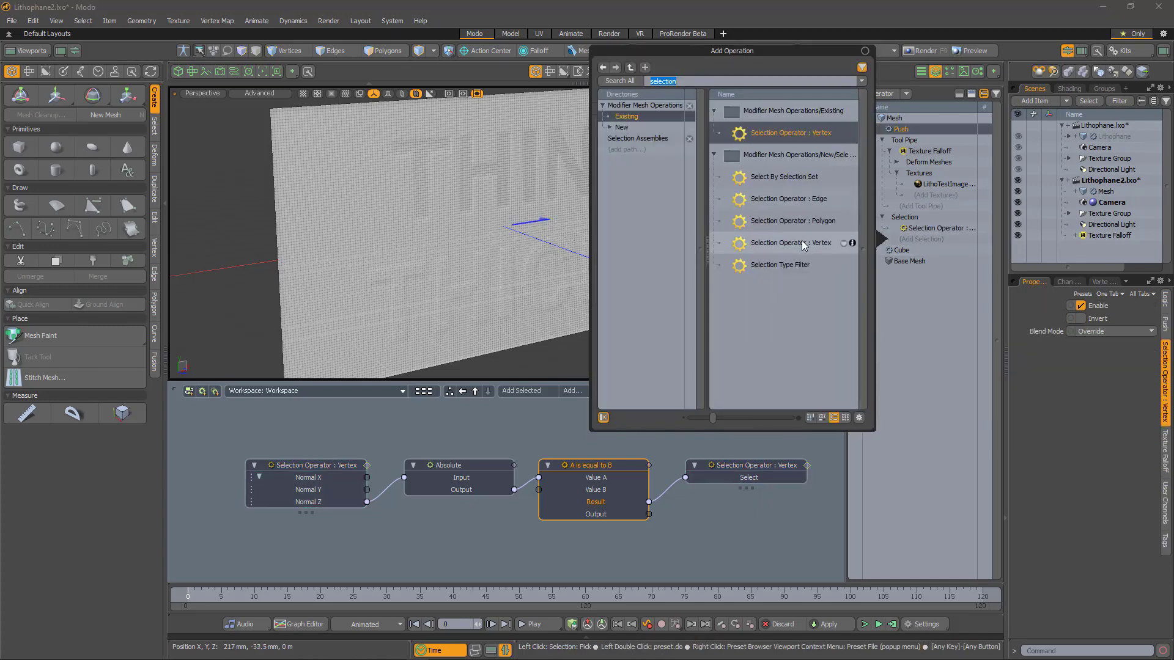
text(grow)
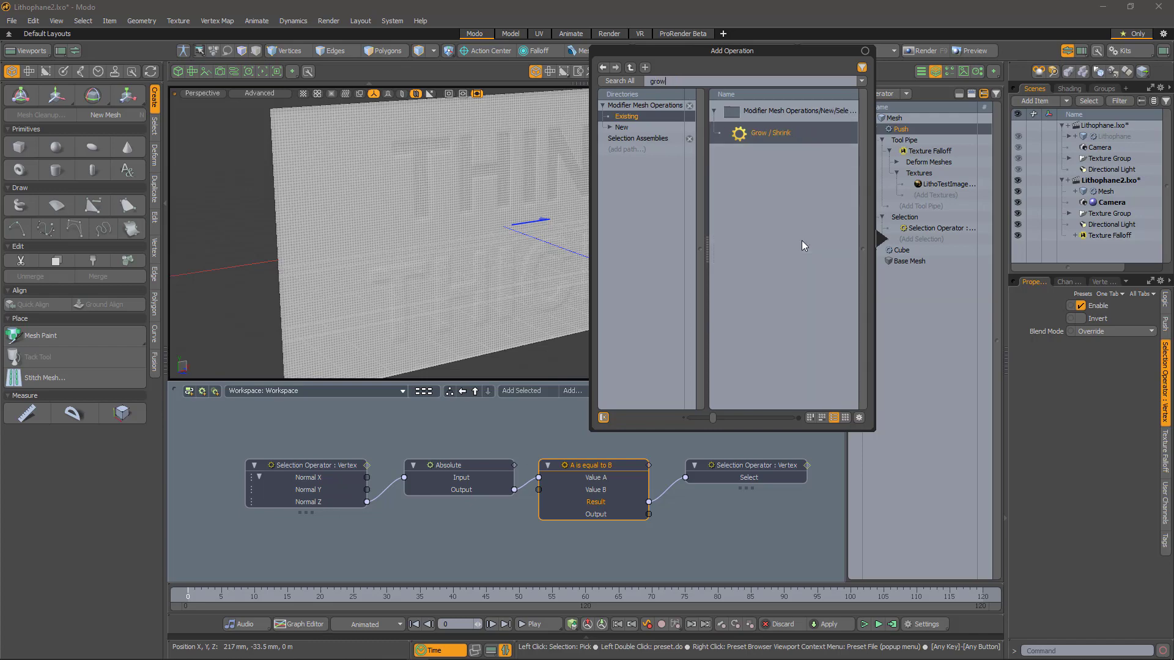
double_click(752, 136)
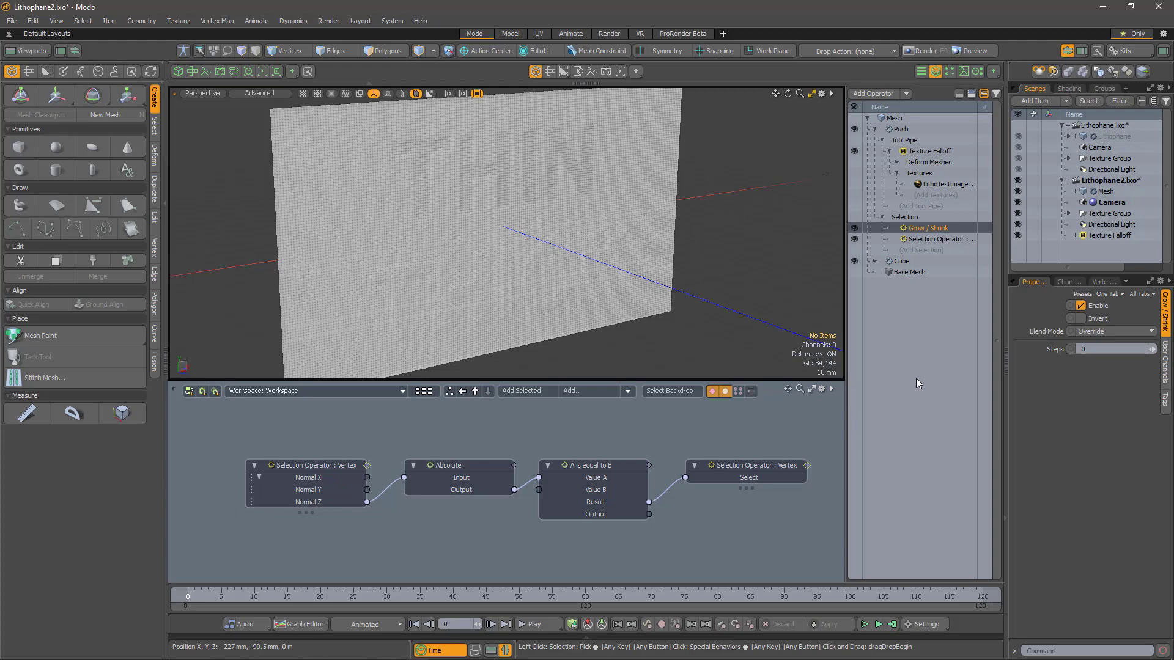
click(1153, 354)
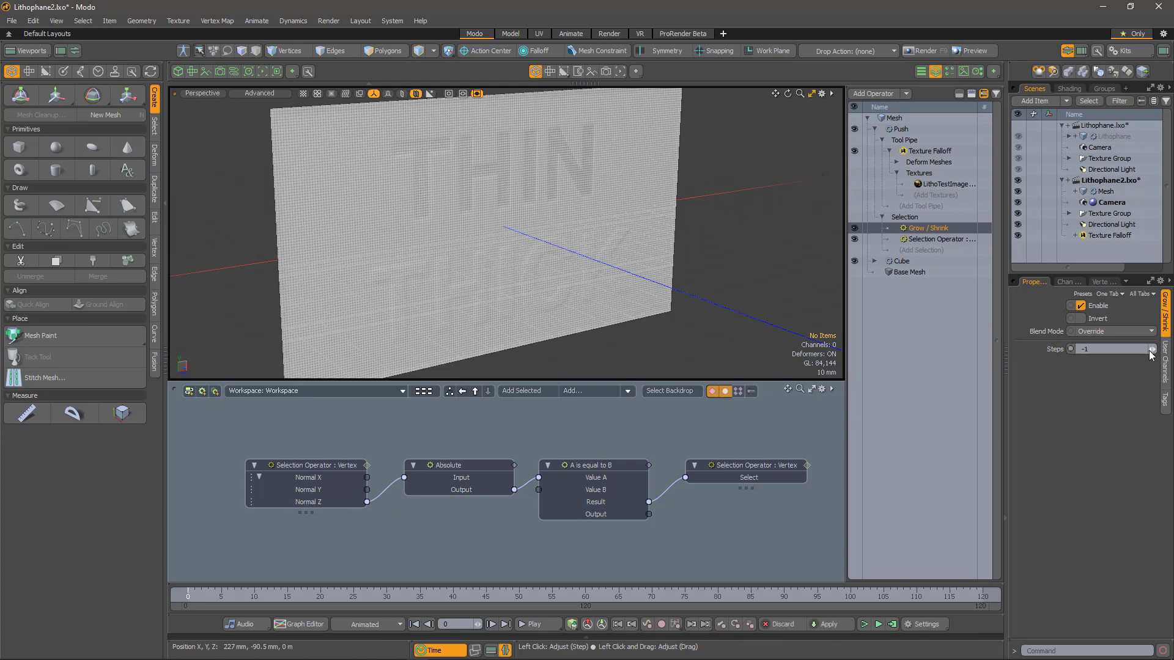
click(900, 129)
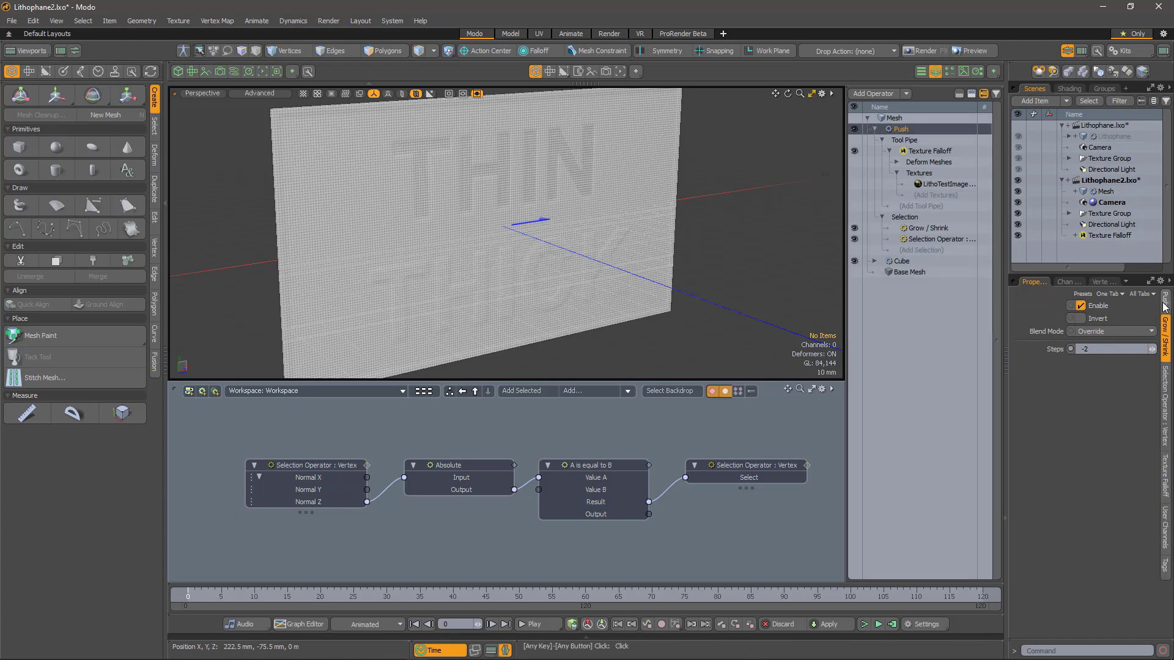
drag(1154, 375, 699, 309)
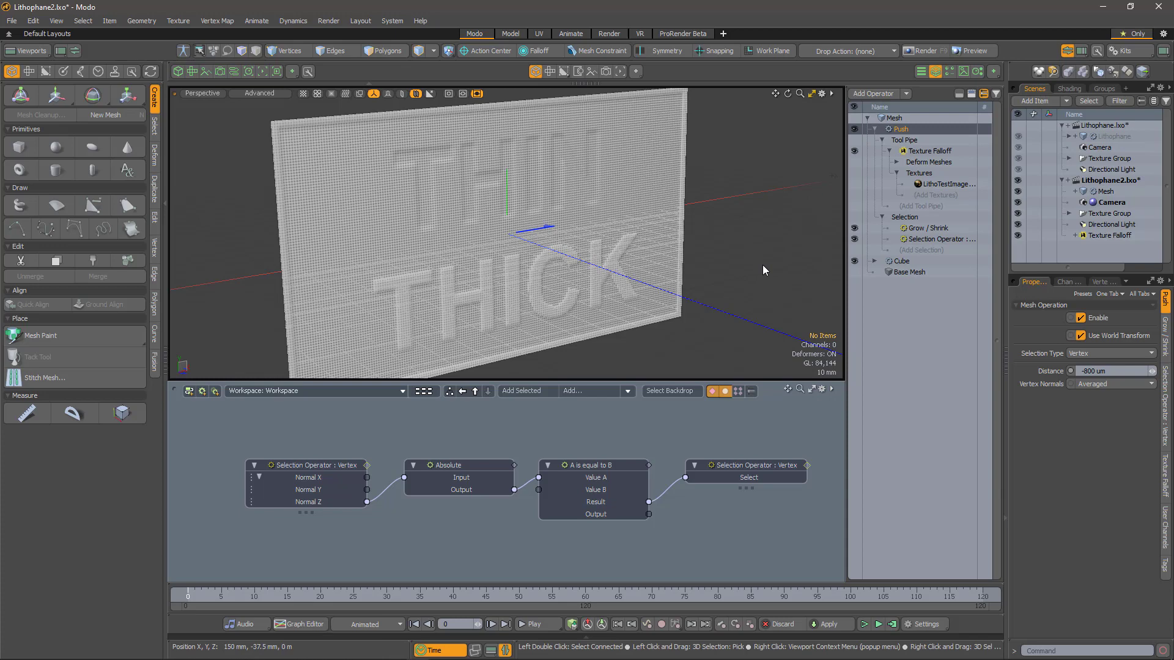
- Add a Bend Effector running along the X axis with a 96 mm length
click(874, 95)
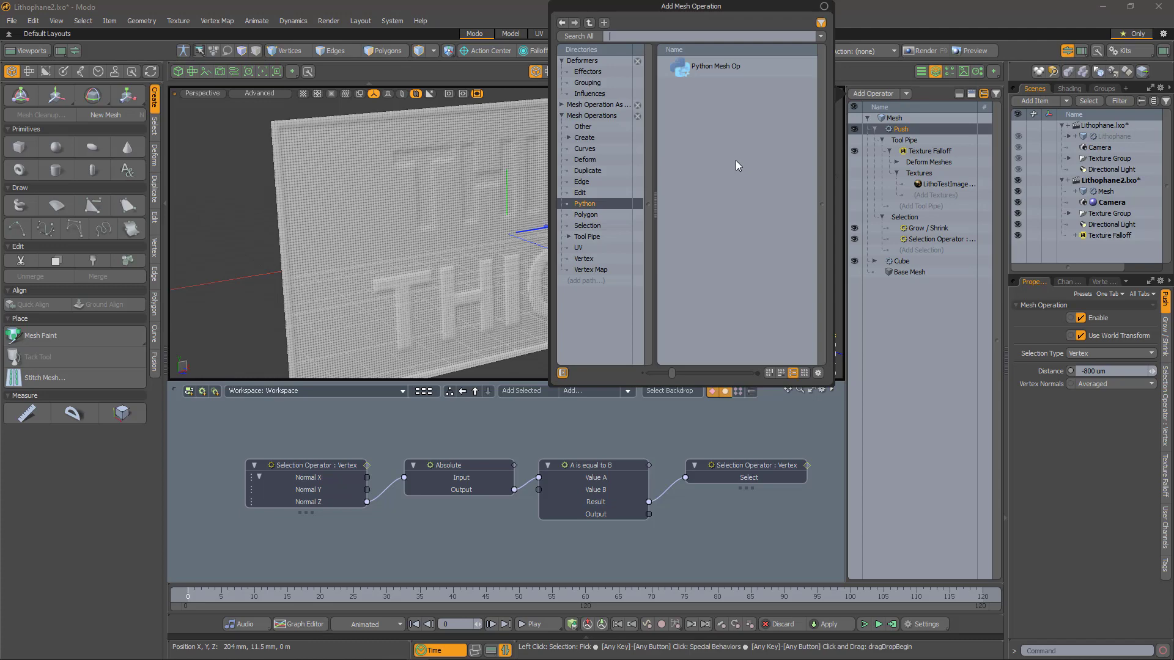
text(bend)
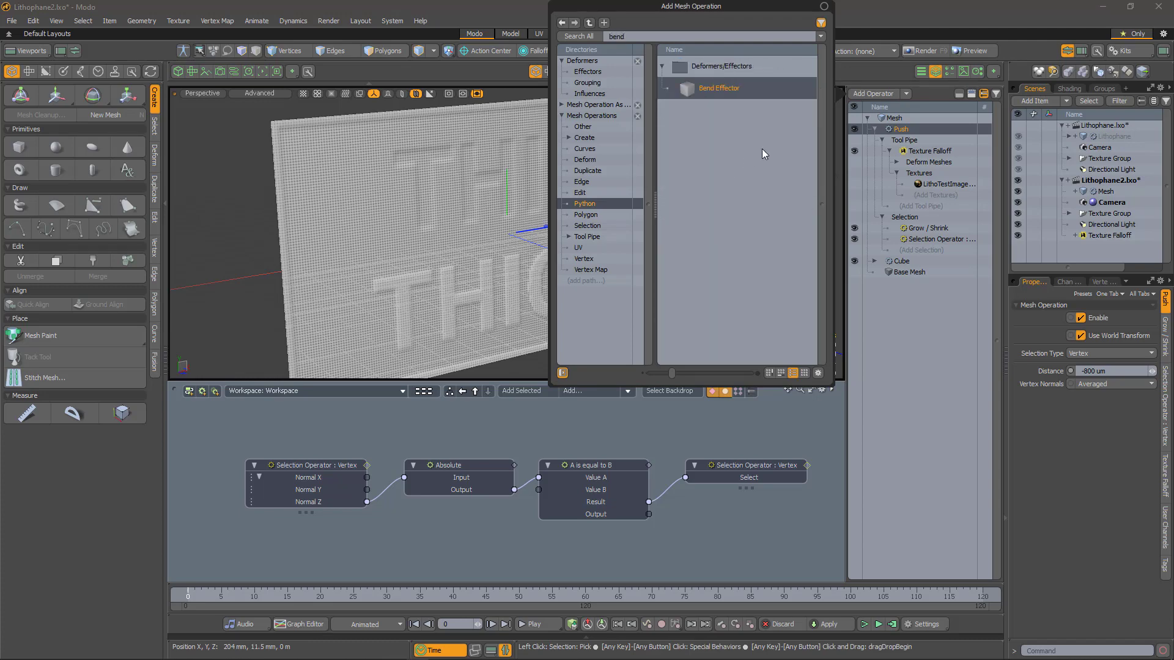
double_click(702, 89)
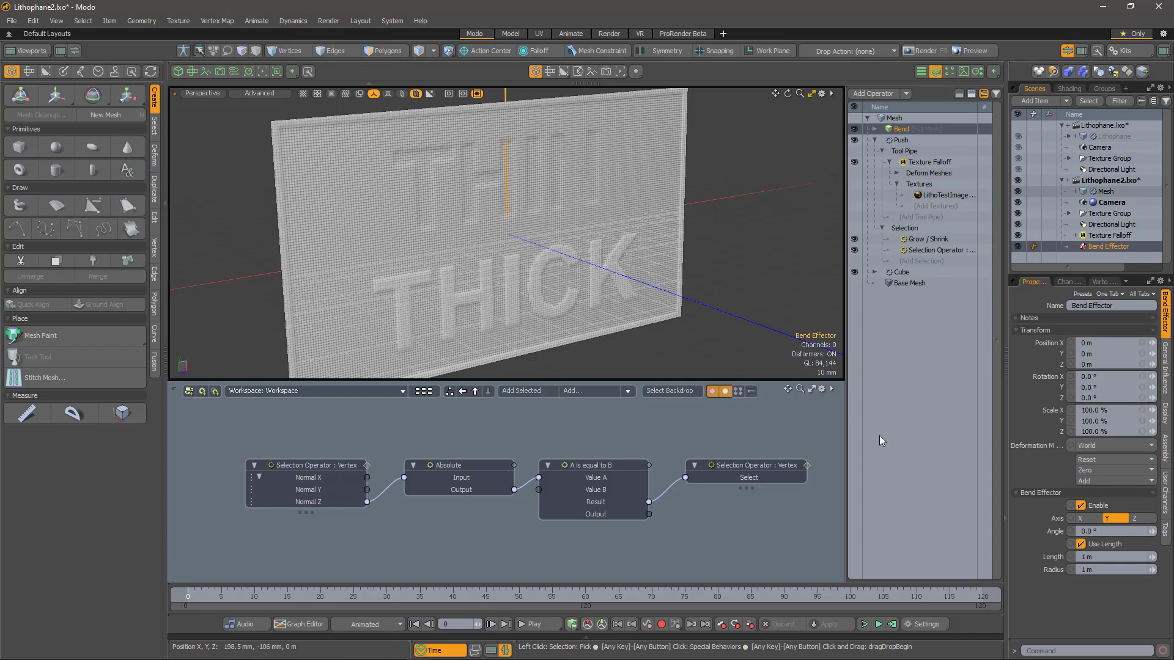
click(1088, 519)
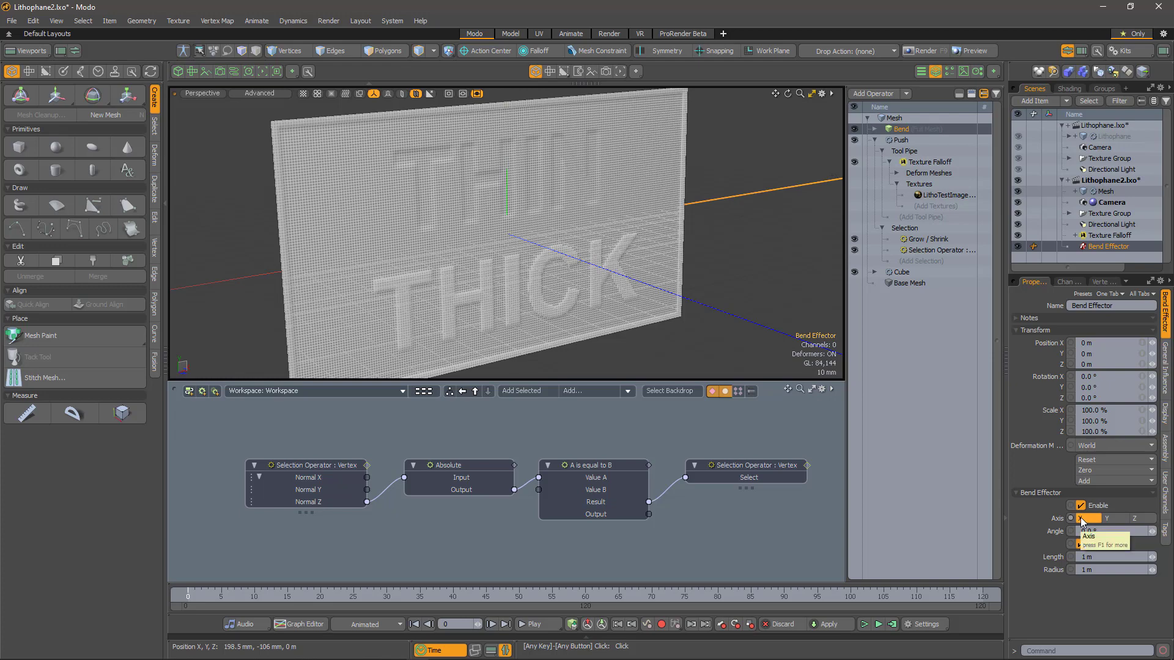
click(1099, 557)
drag(1099, 557, 1075, 558)
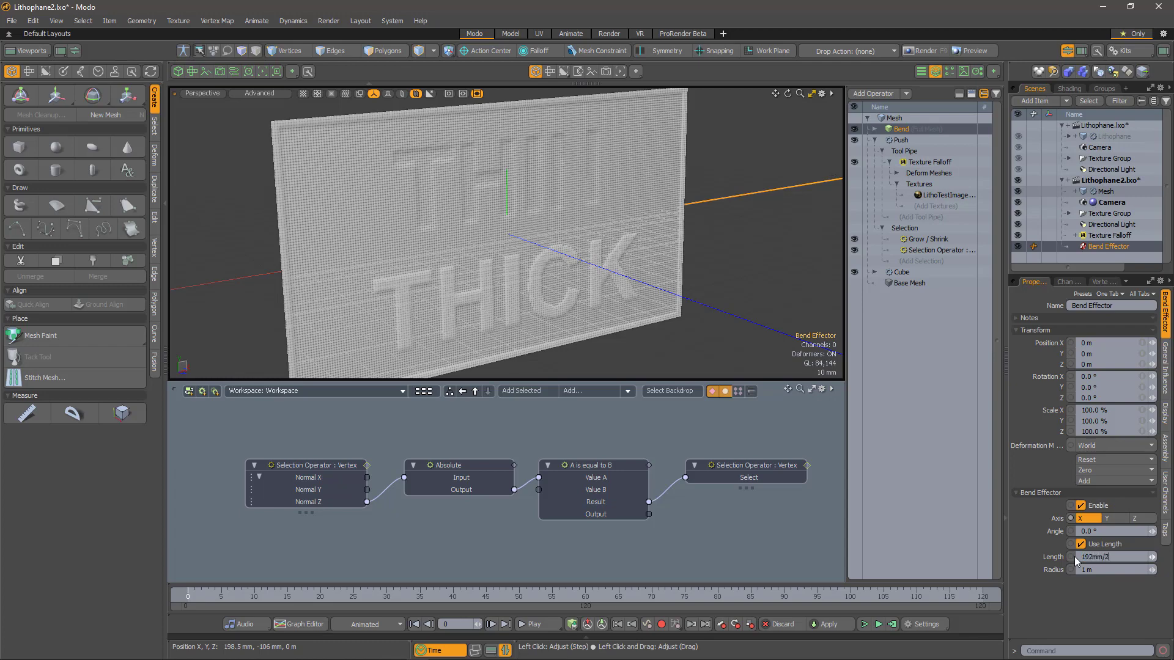
key(Return)
- Rotate the Bend Effector 90° on X and raise its bend angle to 30°
drag(1153, 531, 1149, 534)
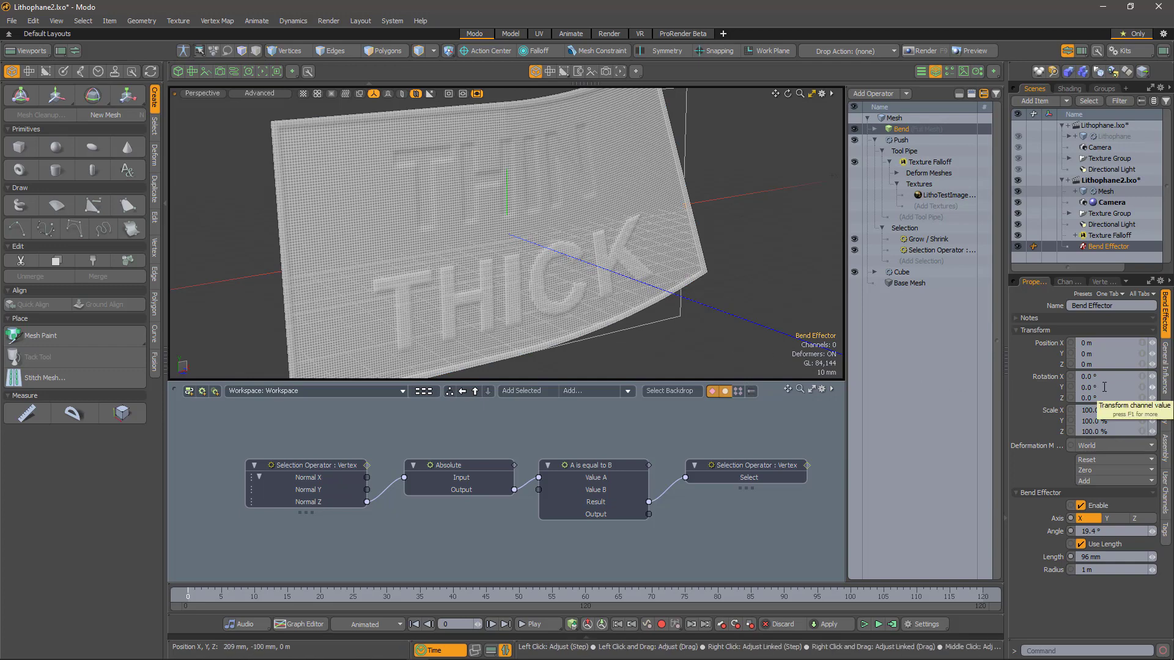
click(1073, 377)
text(90)
key(Return)
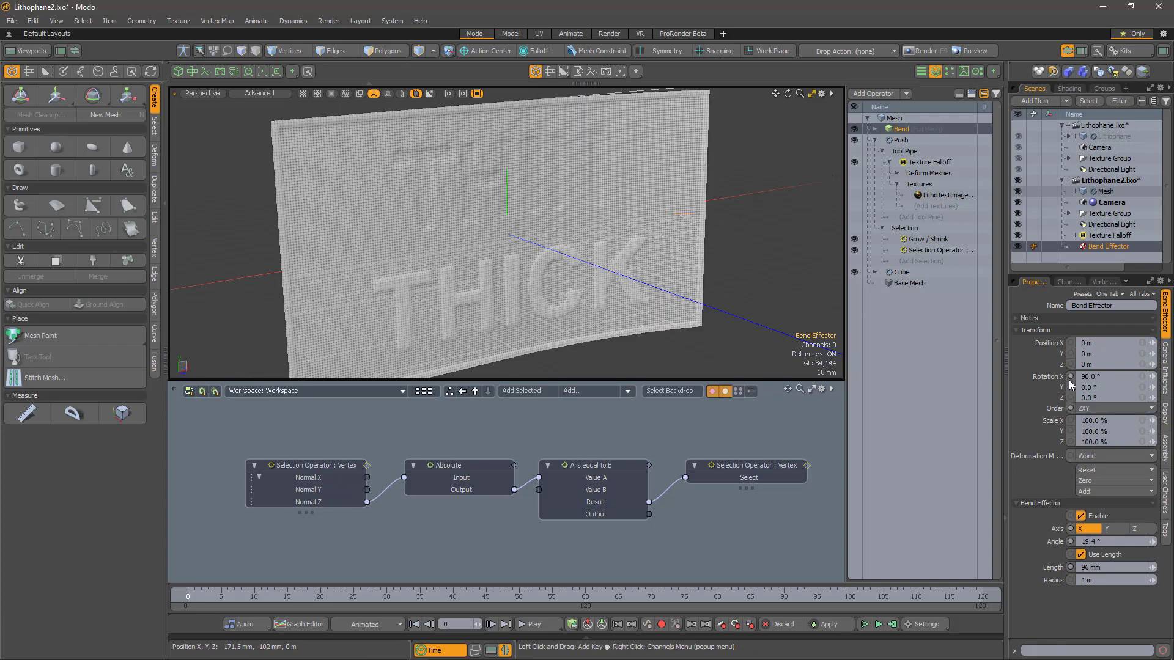
drag(1153, 542, 1168, 541)
alt+drag(532, 306, 506, 340)
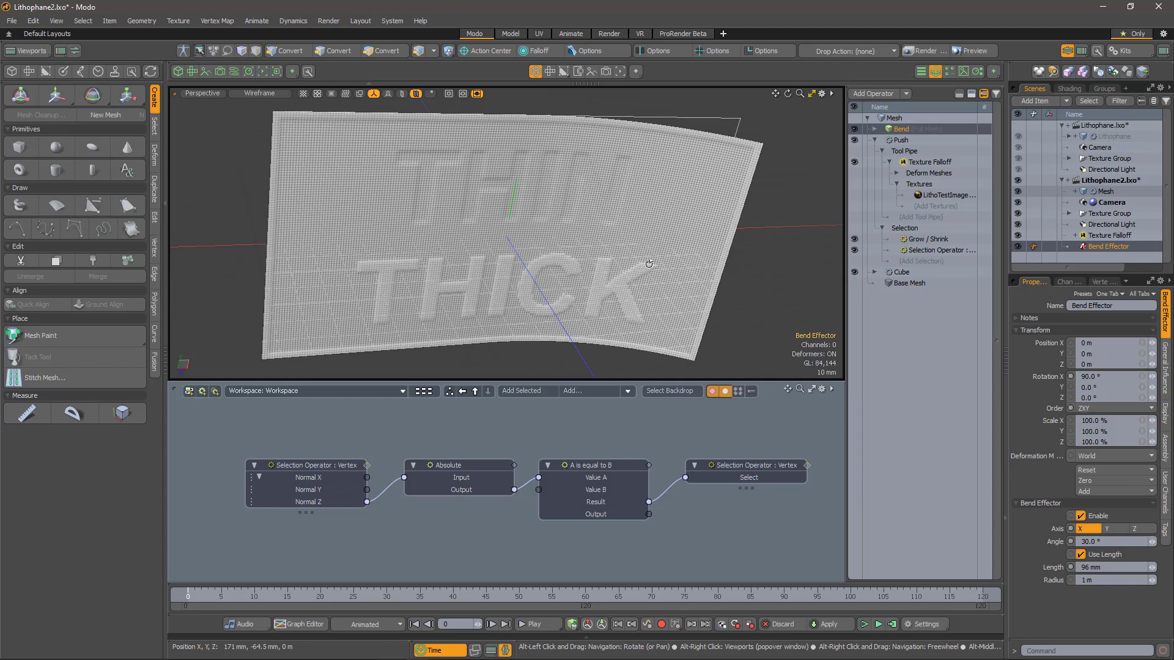
- Add a second Bend Effector with 96 mm length and a 30° angle
click(874, 94)
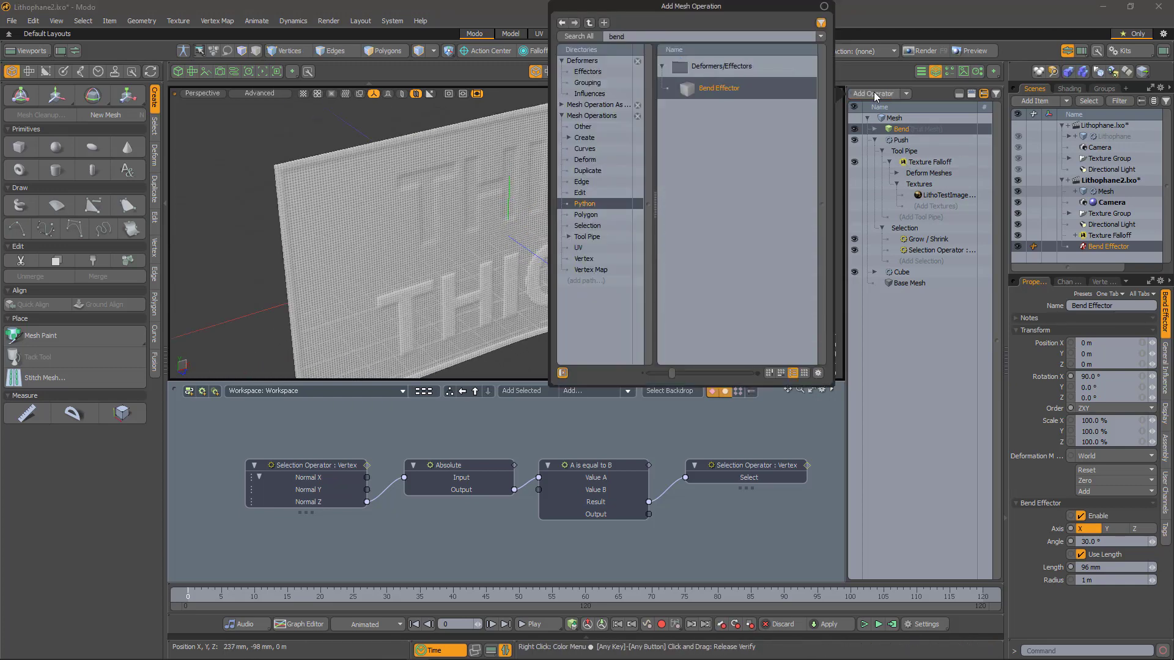
double_click(719, 88)
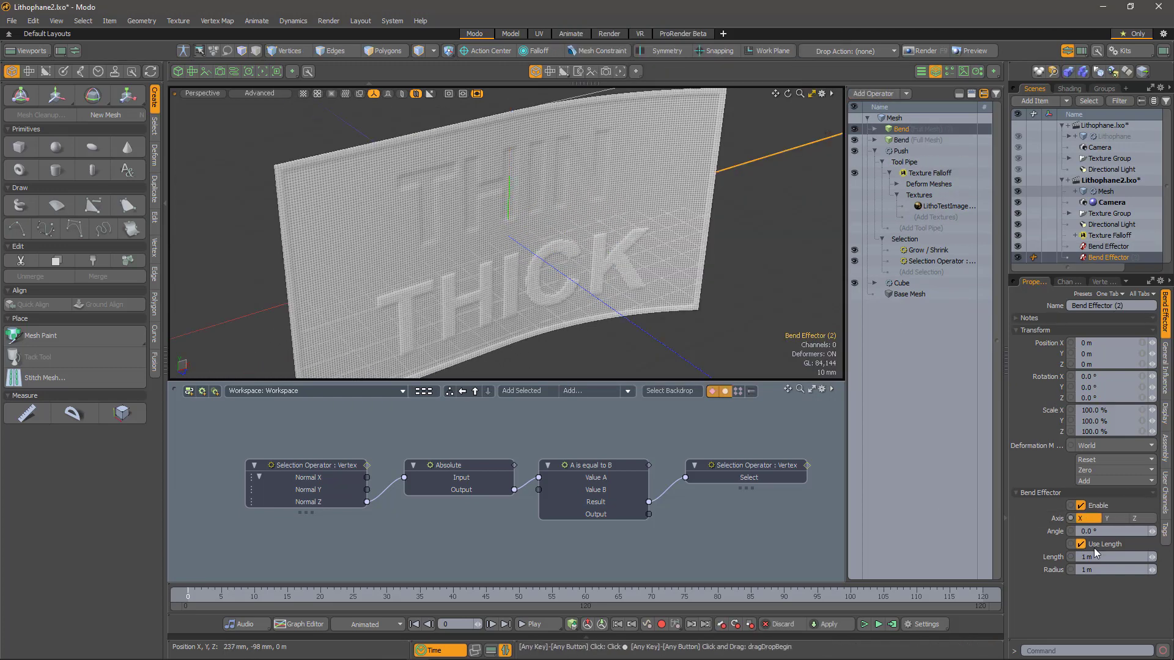
click(1077, 557)
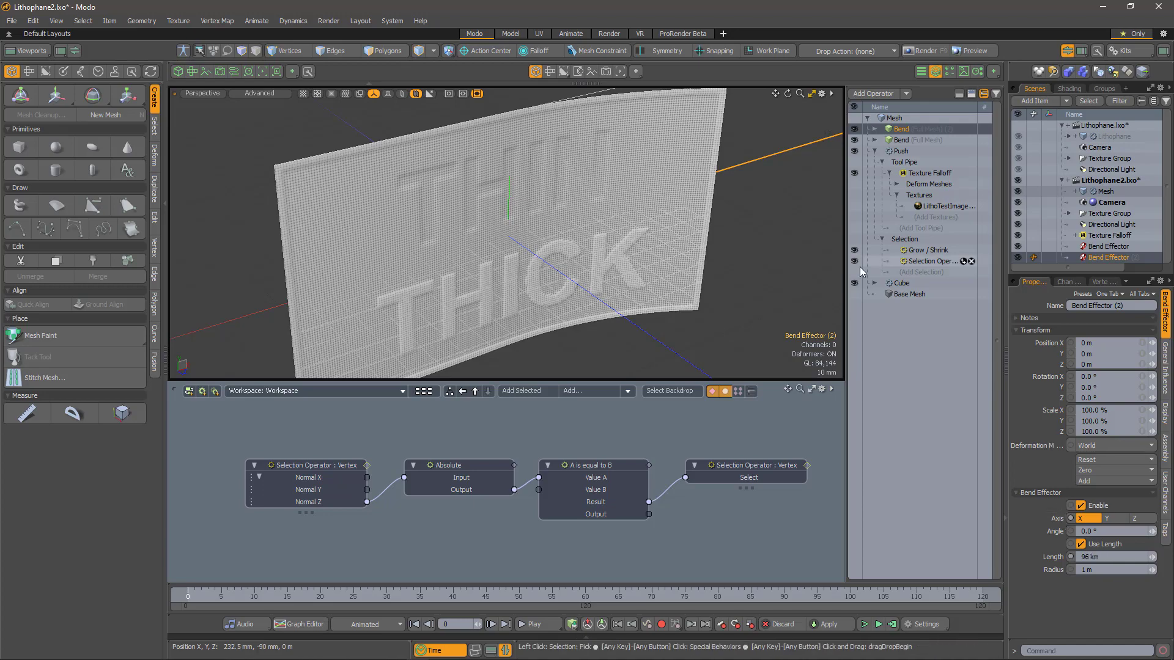
drag(1095, 532, 1144, 531)
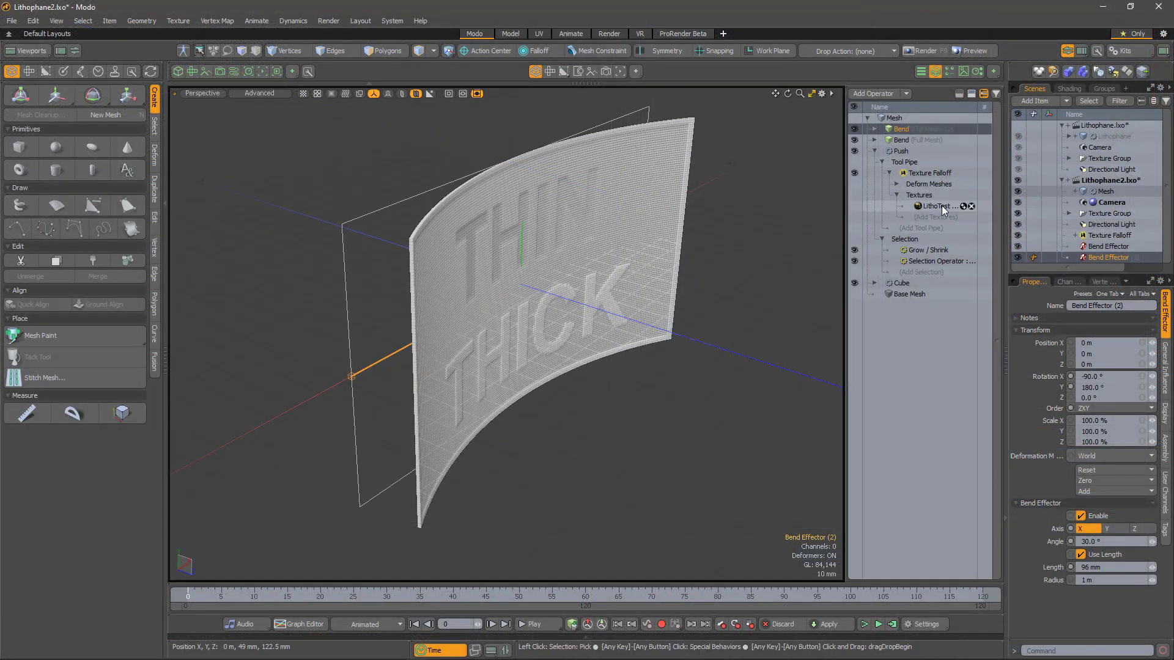
click(942, 207)
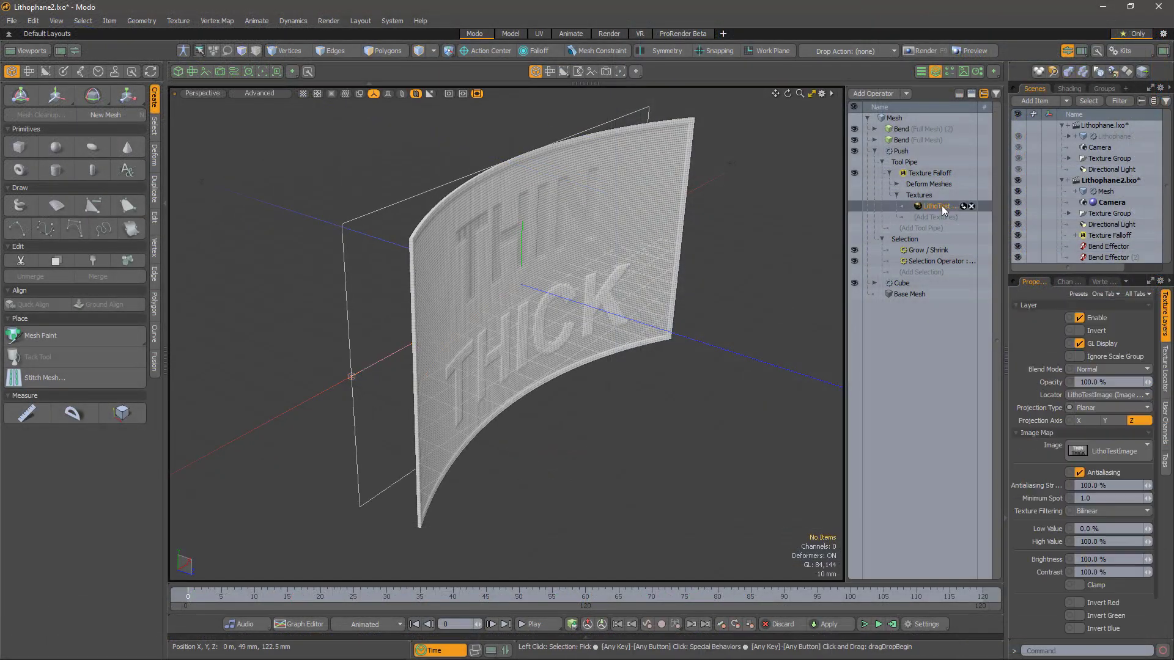
- Load ModoMorselsIntroDisplacement.png as the Texture Falloff image and orbit to view the relief
click(1114, 451)
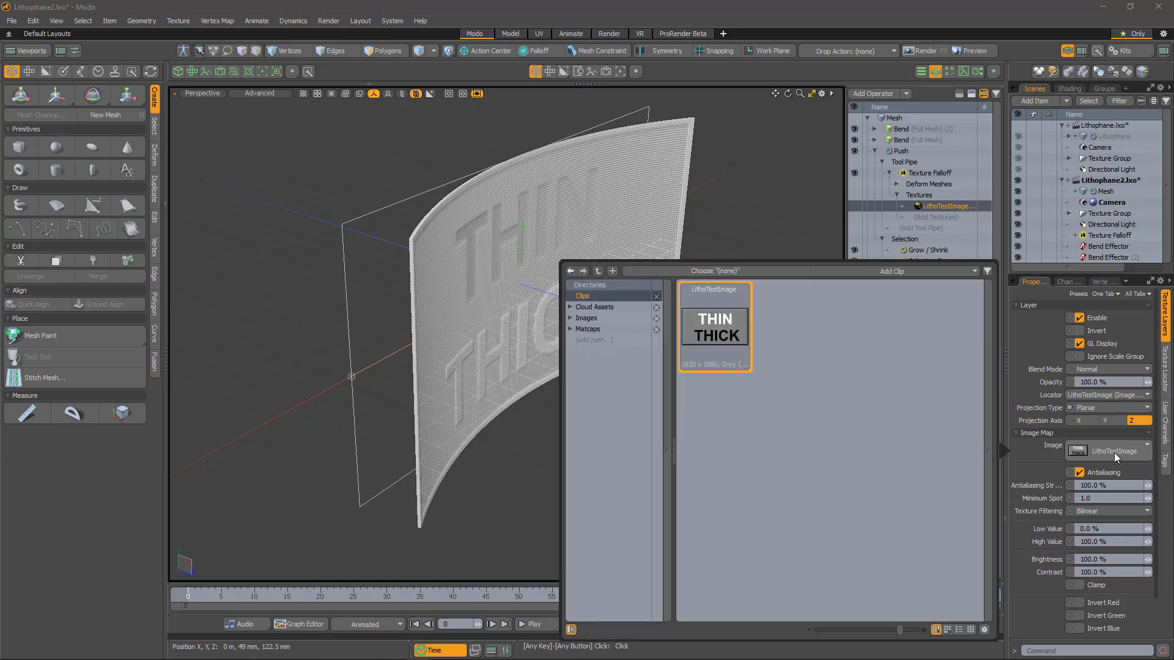
click(894, 272)
click(889, 285)
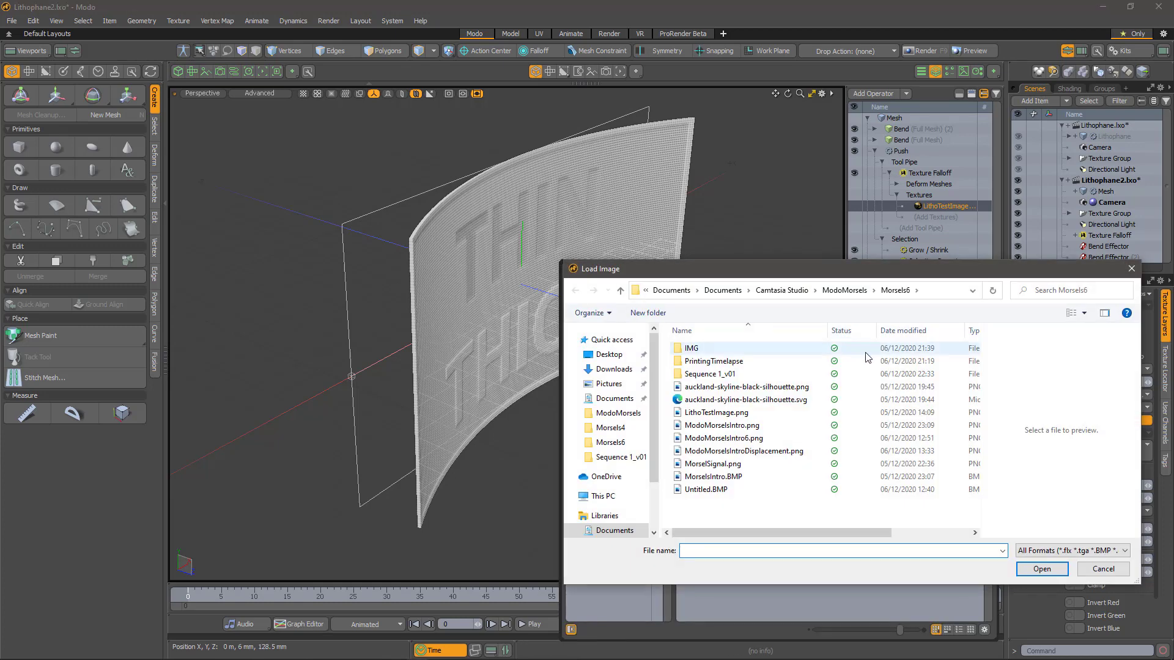
click(1079, 314)
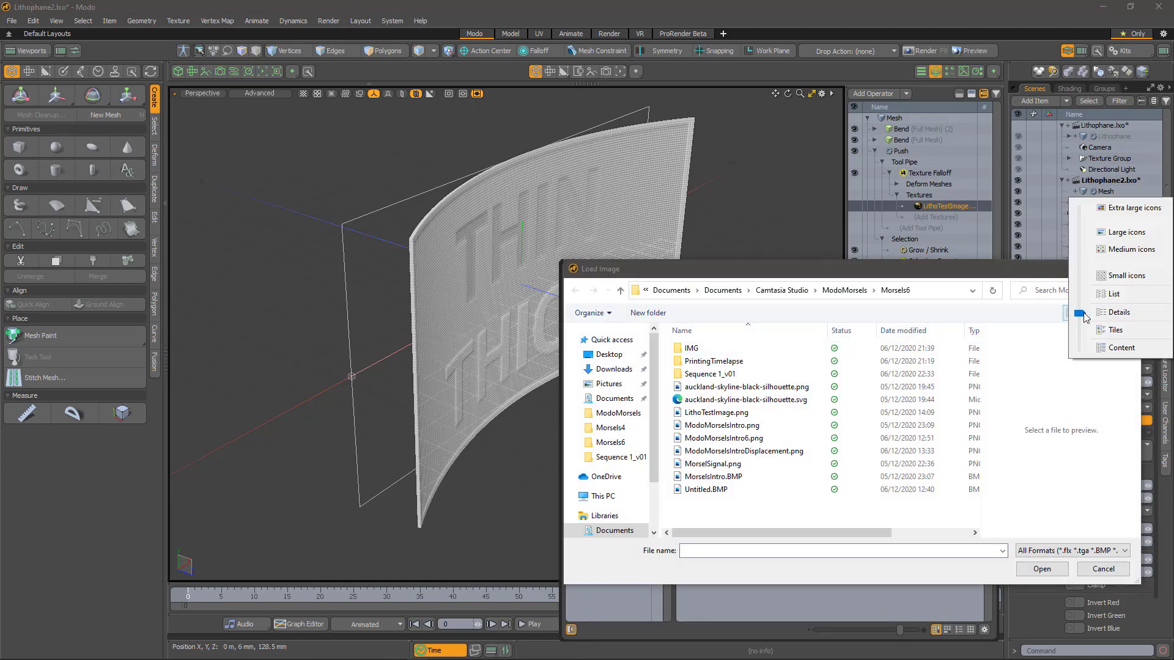
click(1114, 330)
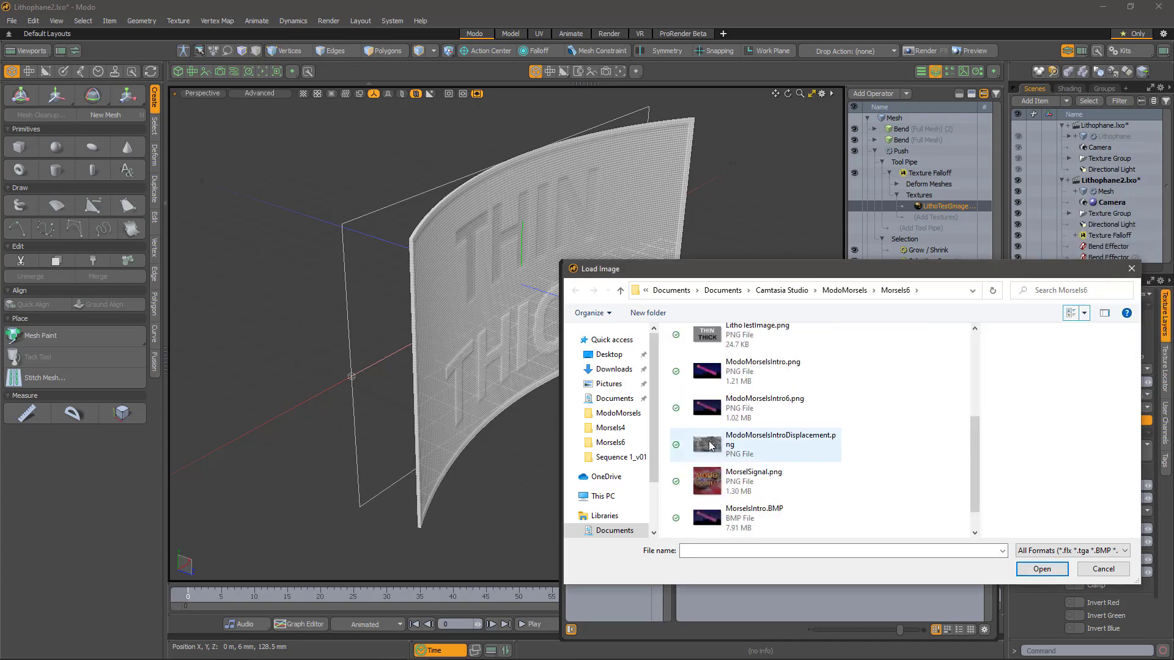
click(800, 449)
click(1042, 569)
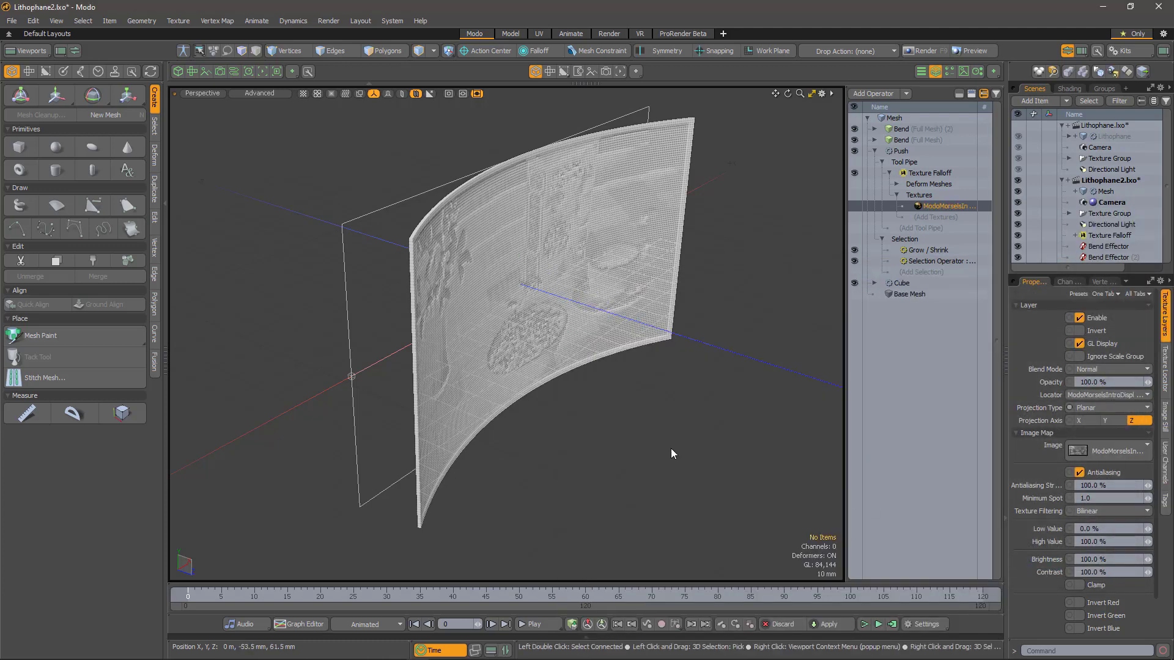
alt+drag(670, 449, 577, 417)
- Set the Cube's Segments X to 192*4 (768) and Segments Y to 432
scroll(522, 262, up, 5)
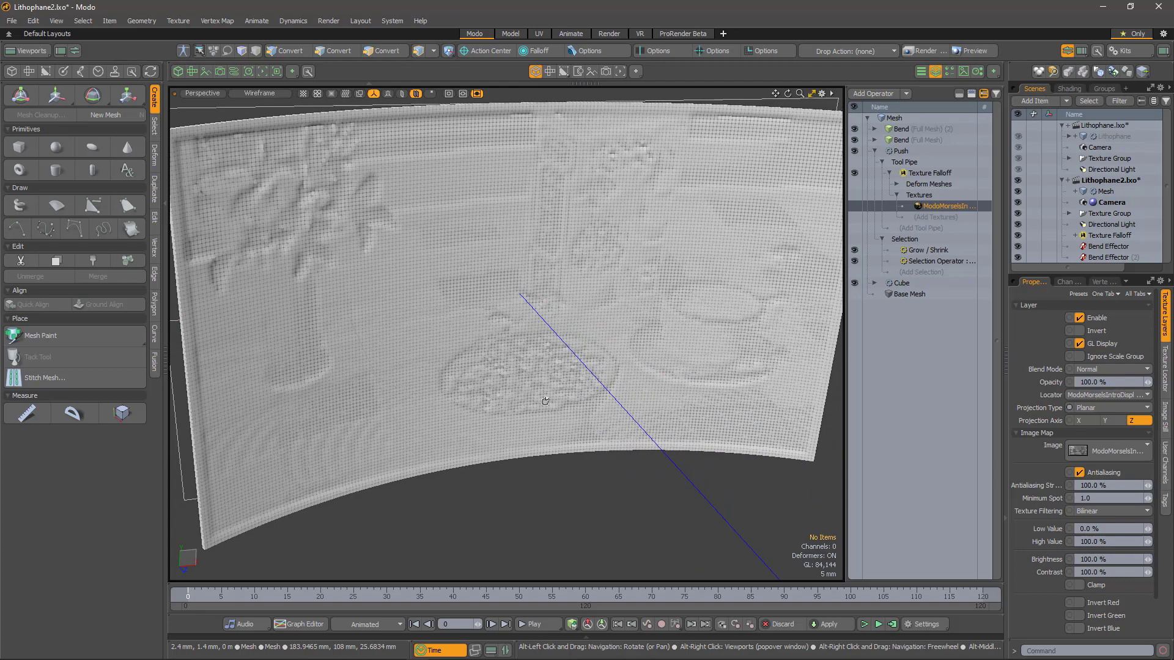
mouse_move(660, 332)
alt+mouse_down()
mouse_move(578, 346)
mouse_move(661, 315)
alt+mouse_up()
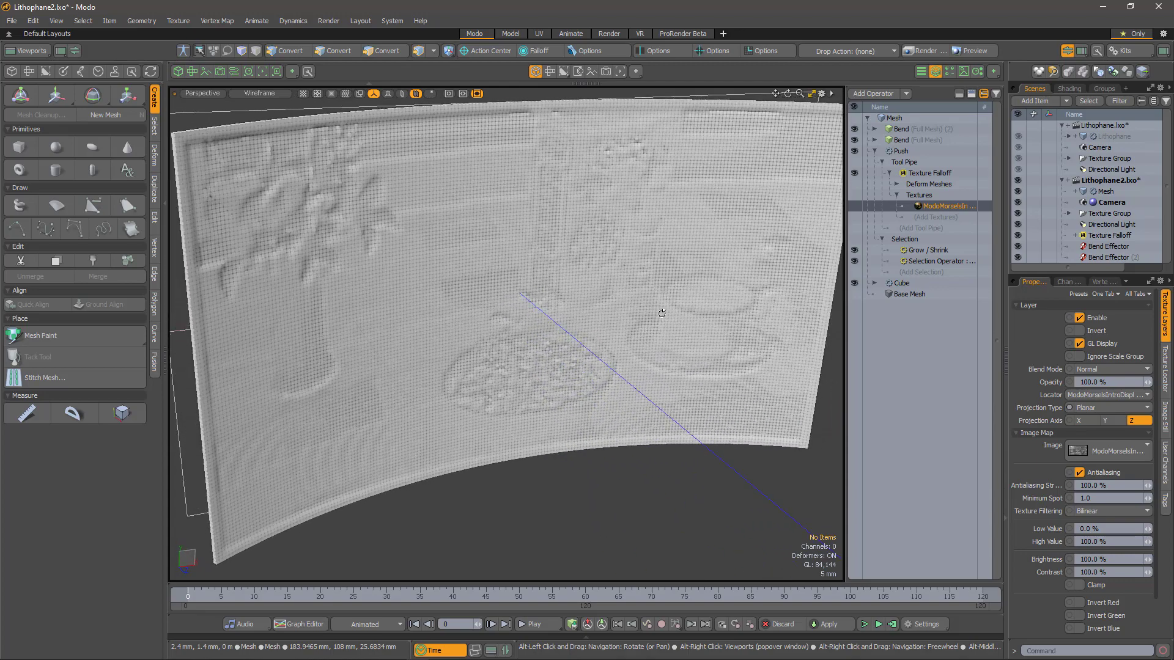
click(901, 283)
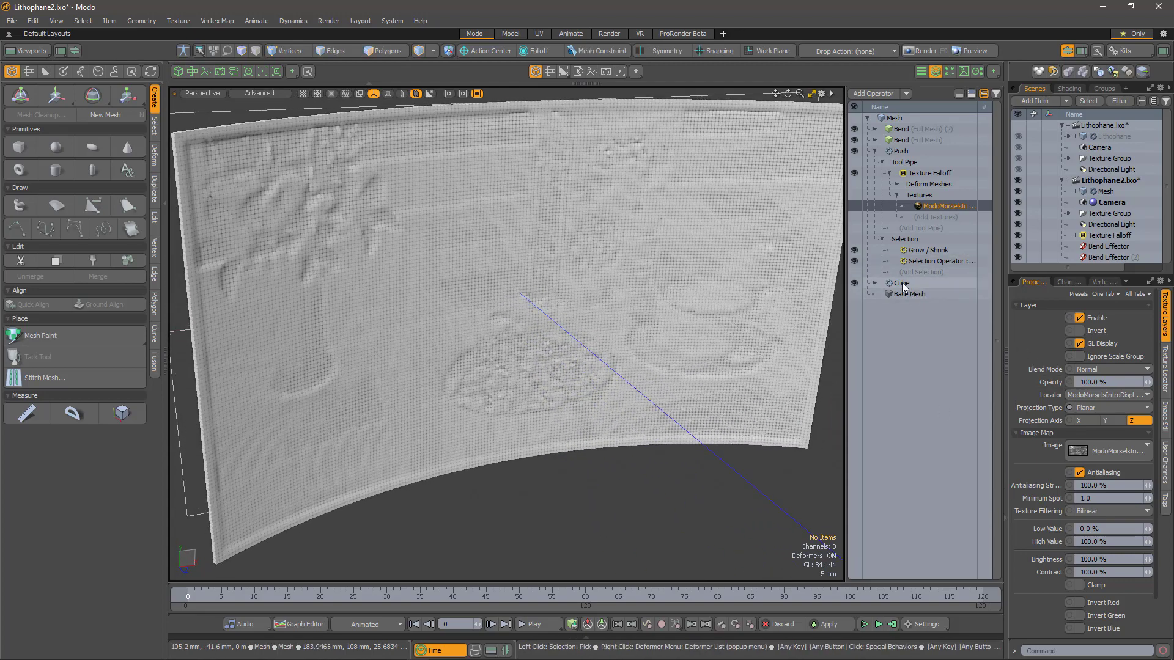
click(1164, 451)
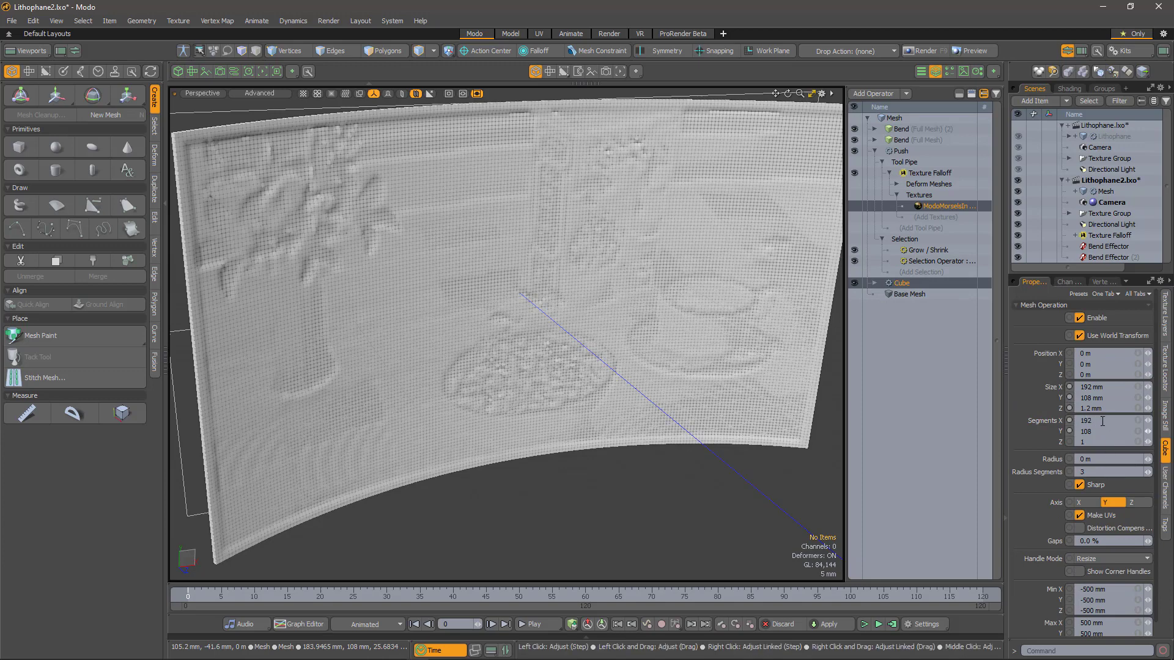
click(1104, 420)
text(192*4)
key(Tab)
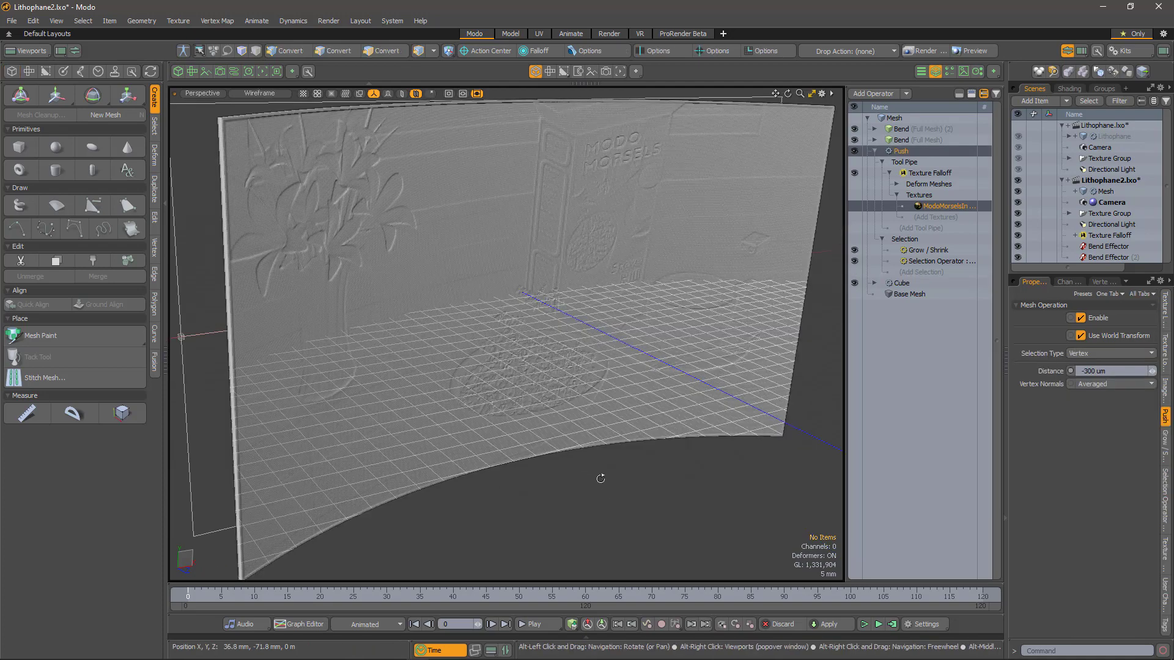
mouse_move(600, 477)
alt+mouse_down()
mouse_move(474, 385)
mouse_move(672, 391)
mouse_move(537, 304)
mouse_move(520, 330)
mouse_move(546, 366)
mouse_move(526, 342)
alt+mouse_up()
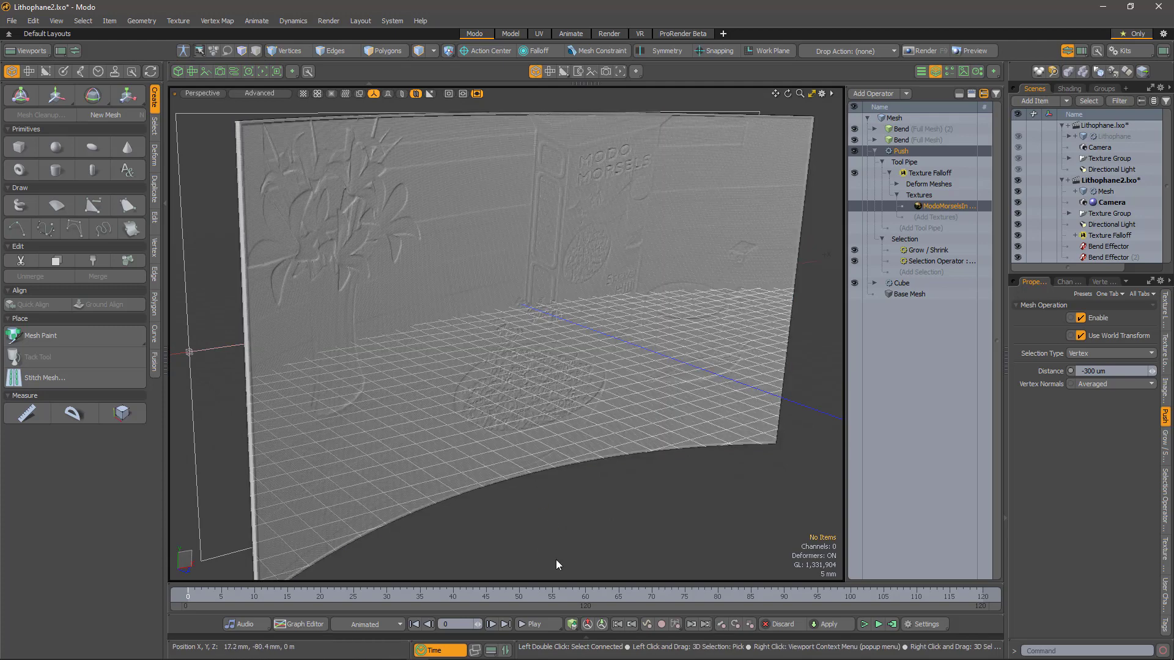
click(392, 21)
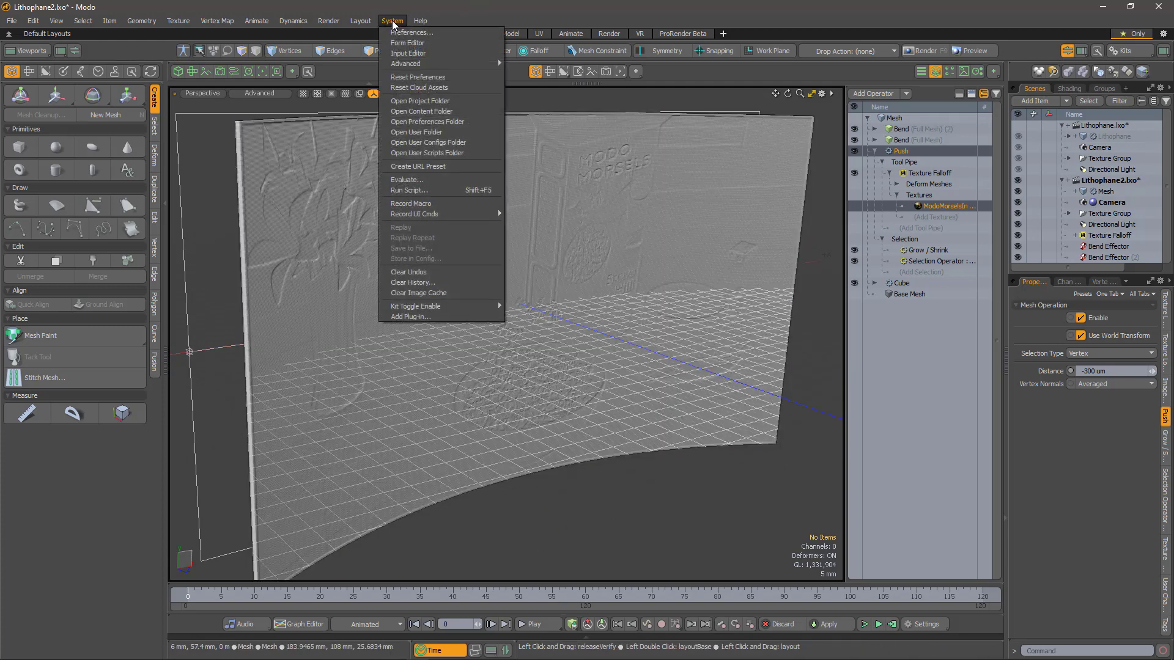
click(412, 32)
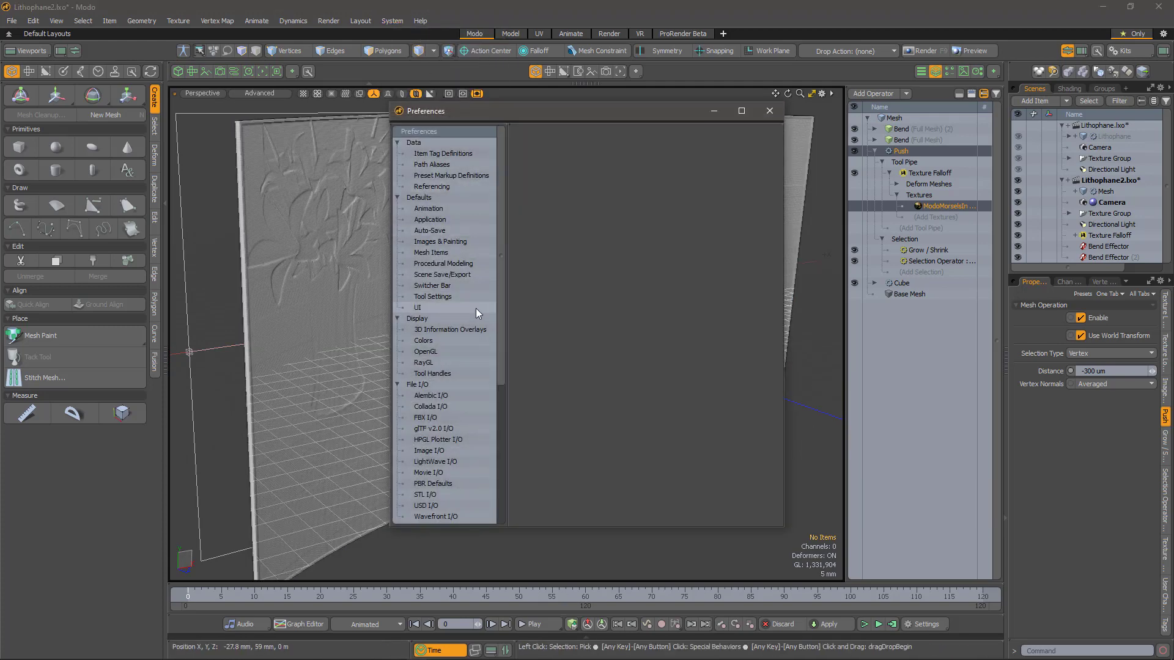
click(431, 494)
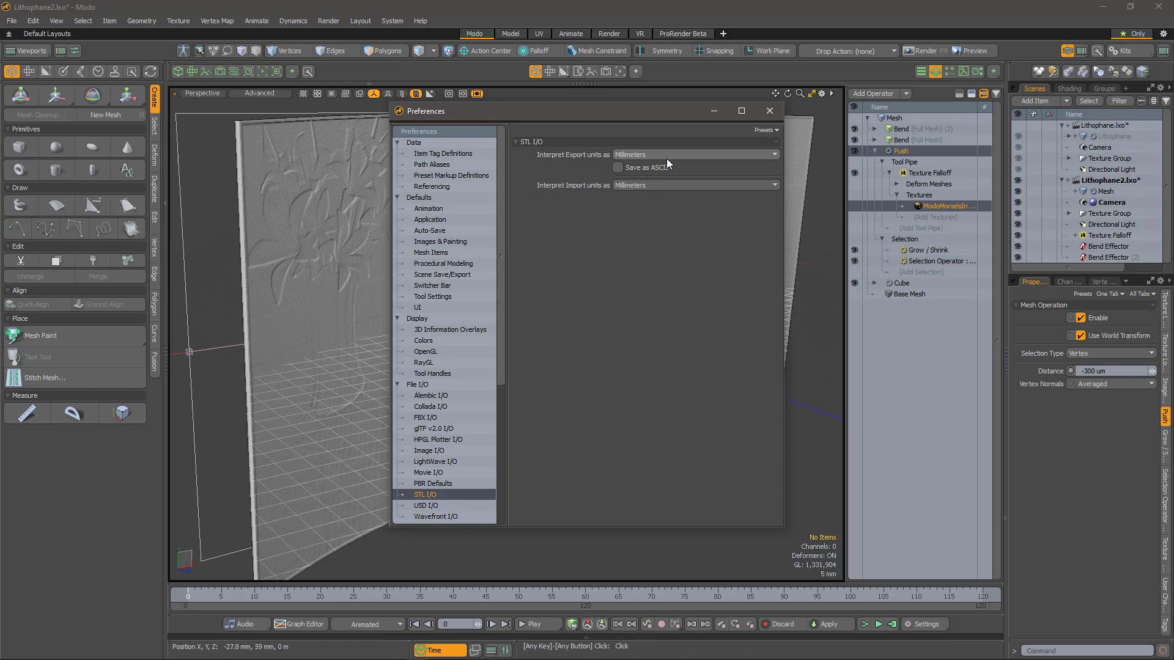
click(770, 112)
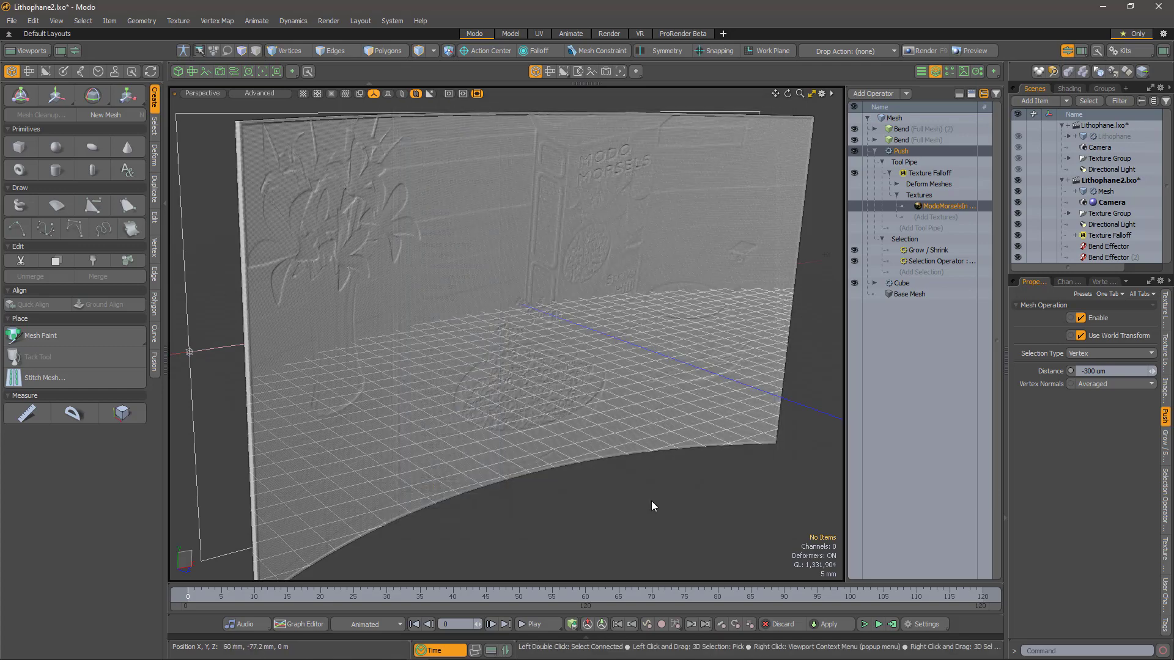
- Export the selected Mesh layer in Stereolithography STL format as ModoMorsels
click(1106, 192)
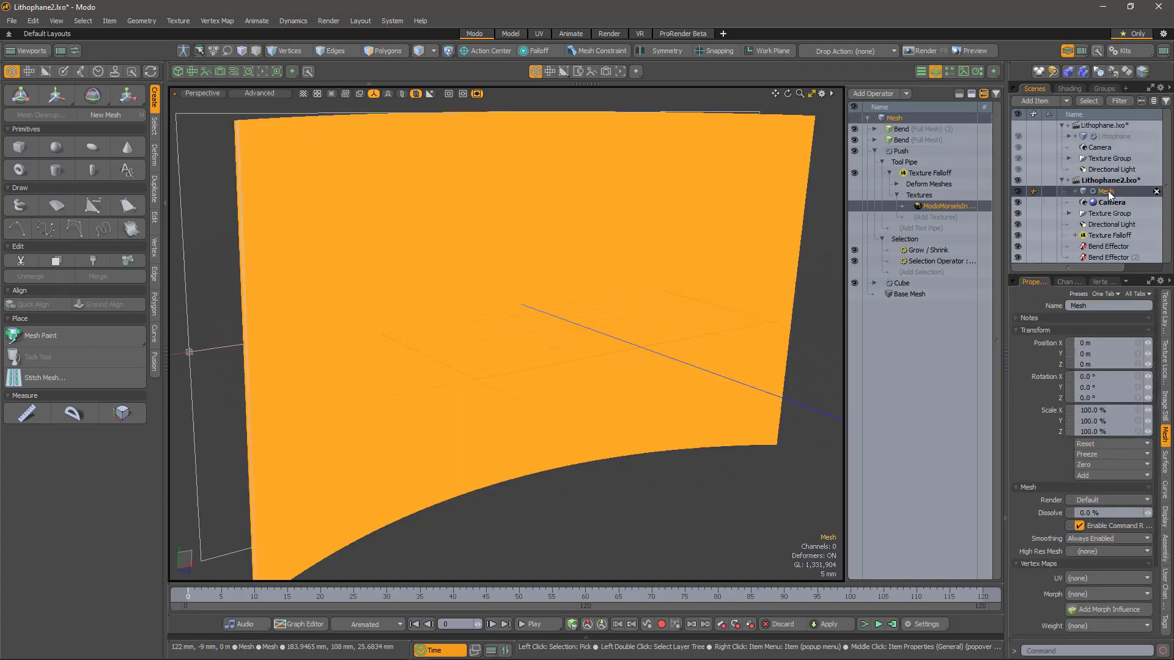
right_click(1108, 195)
click(1114, 249)
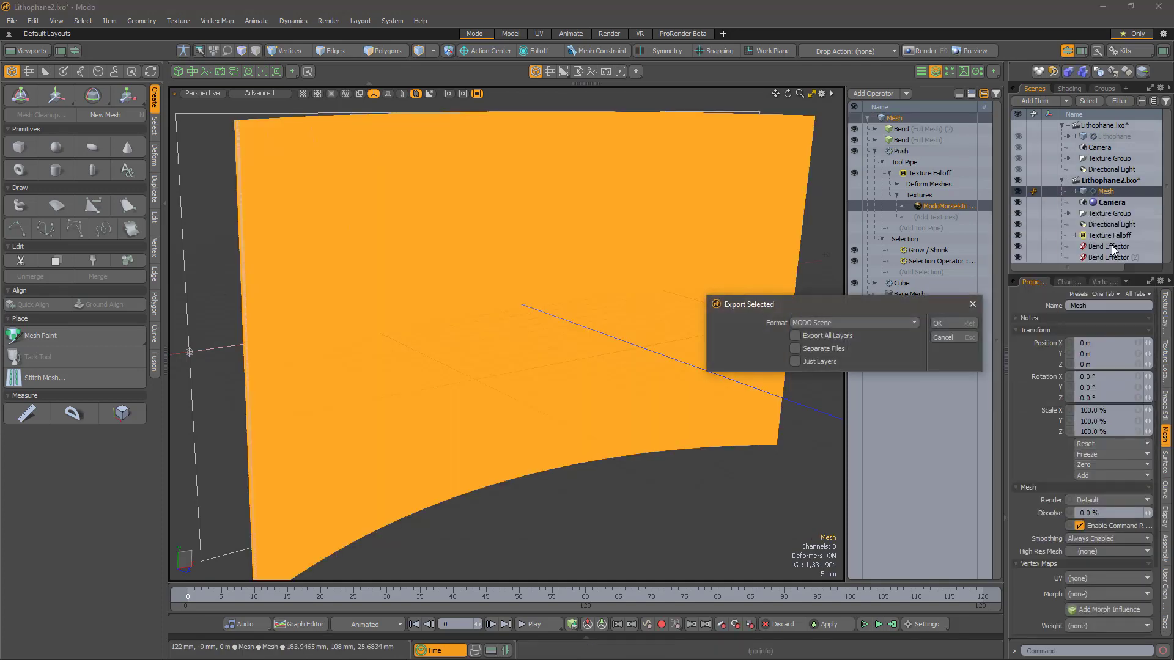
click(900, 324)
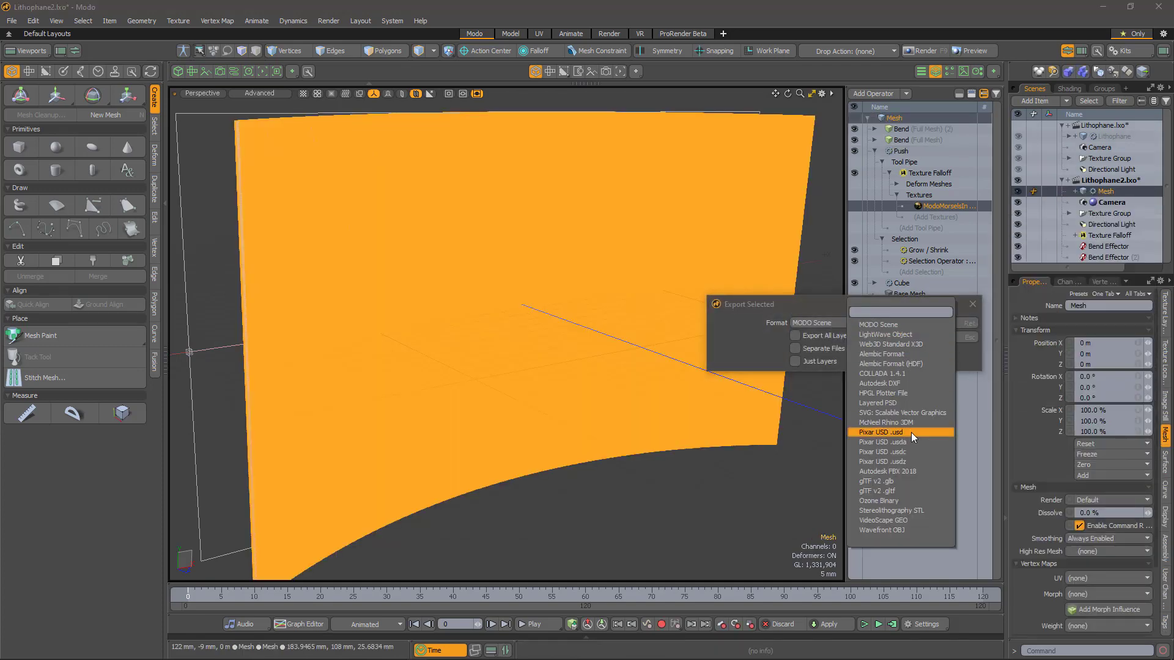
click(908, 510)
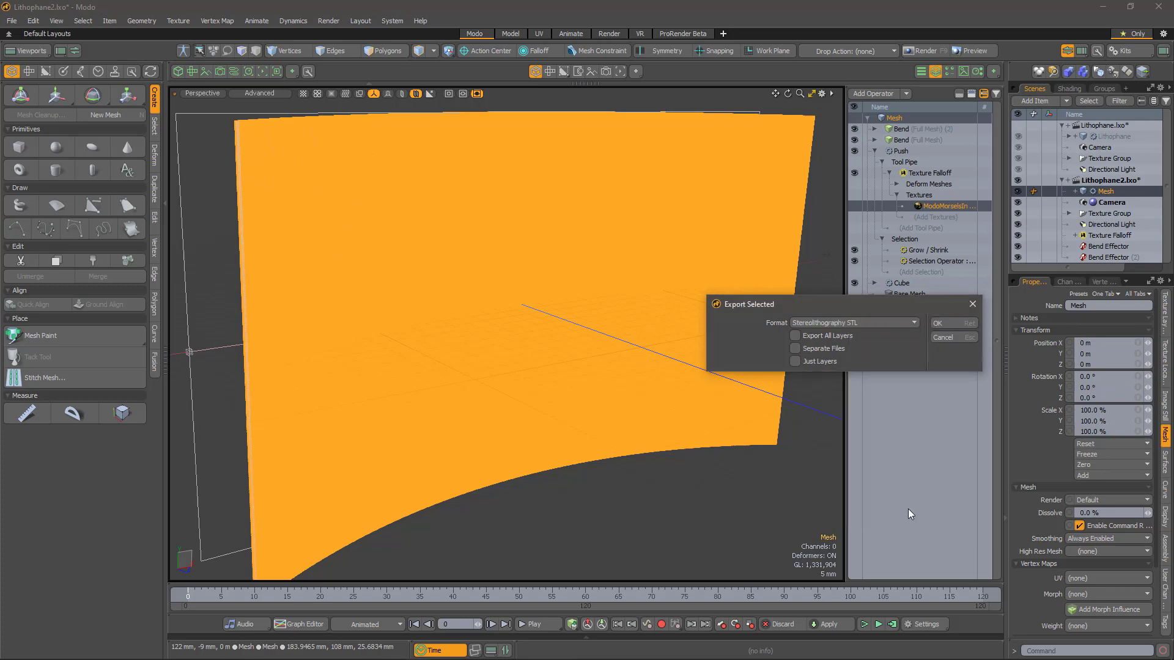
click(956, 324)
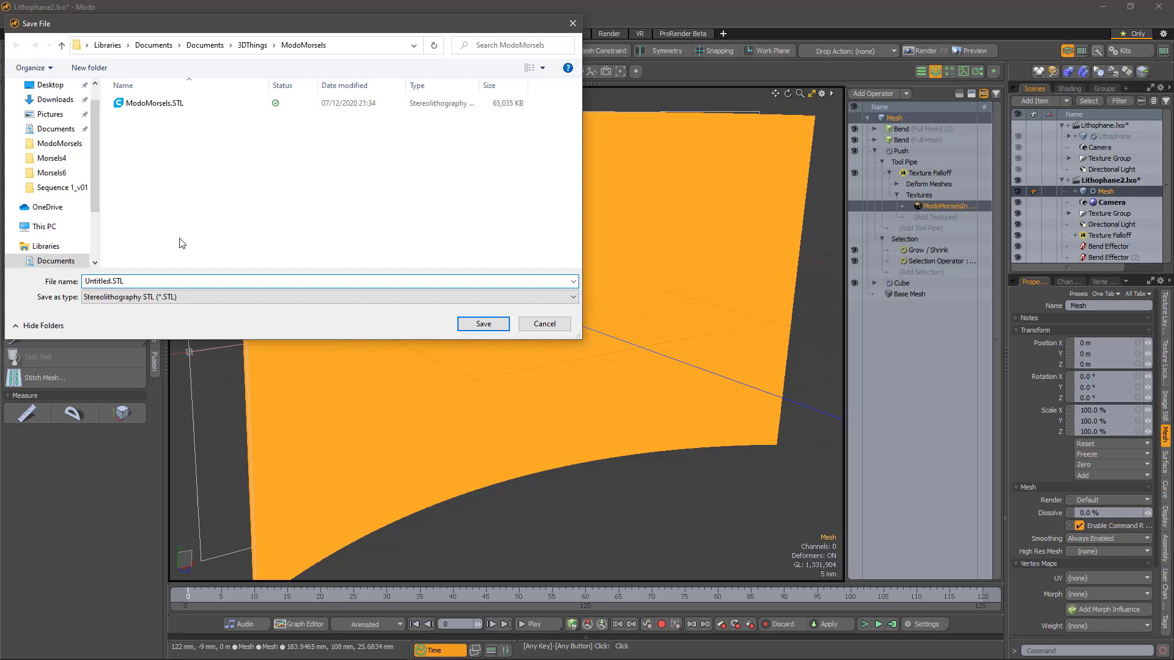
text(ModoMorsels2)
key(Return)
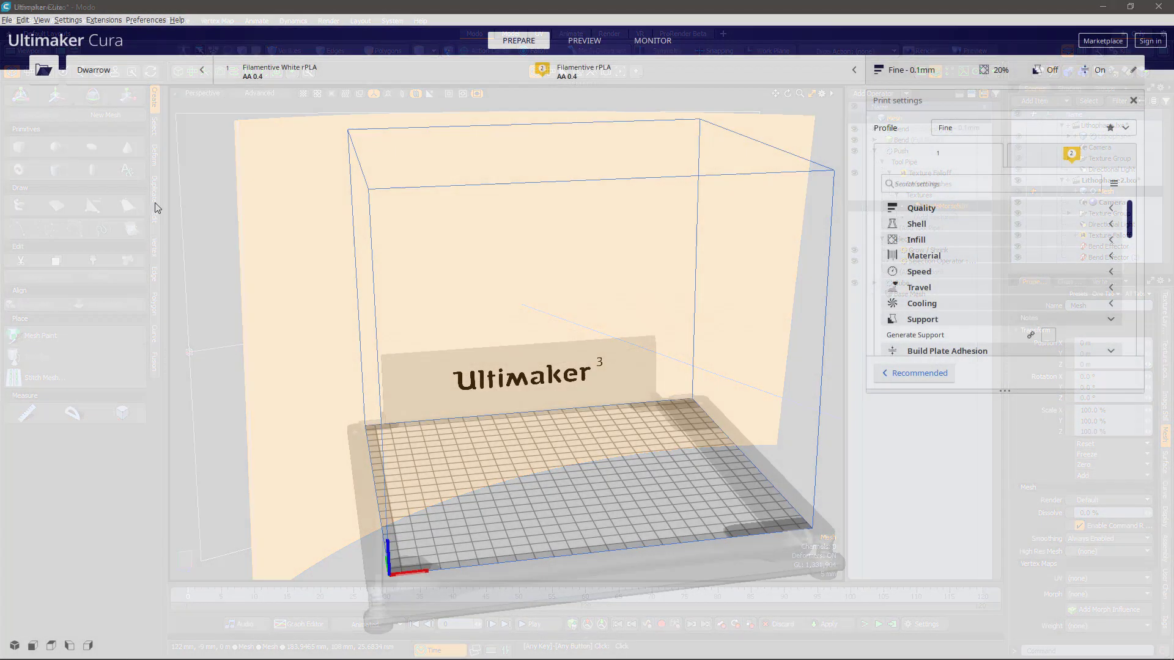
- Open ModoMorsels2.STL onto the Cura build plate
click(12, 20)
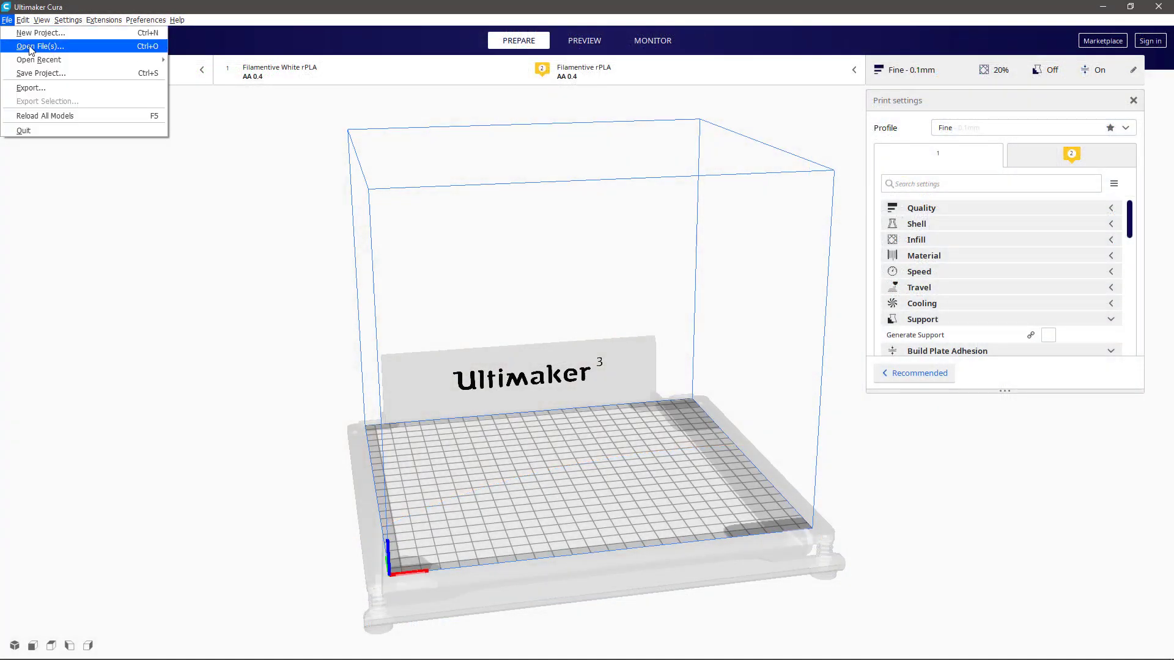
click(24, 43)
click(174, 119)
click(483, 323)
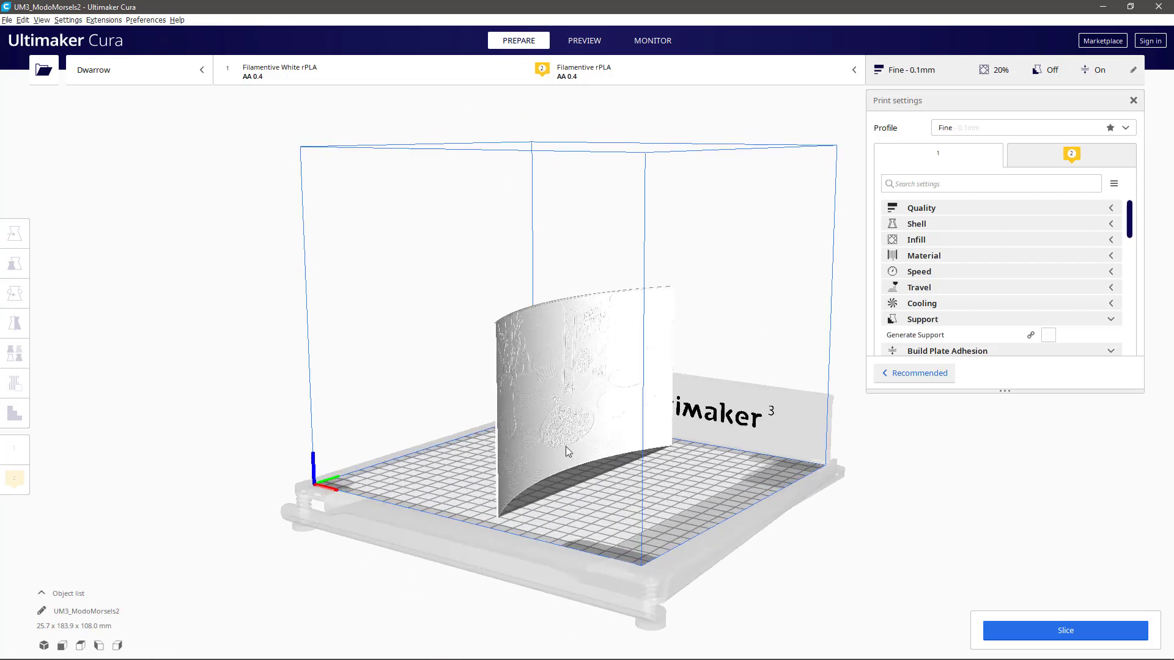
- Rotate the lithophane 90° to 183.9 × 25.7 × 108.0 mm and start slicing
click(566, 446)
key(r)
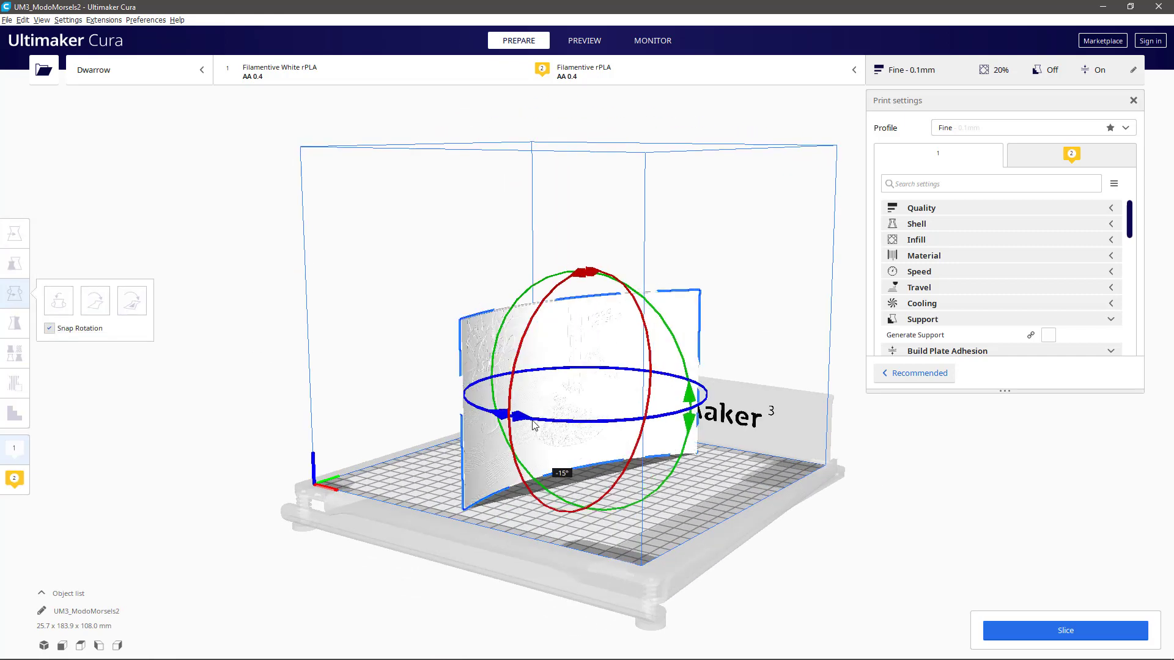
drag(568, 422, 469, 428)
click(665, 485)
right_drag(472, 435, 619, 427)
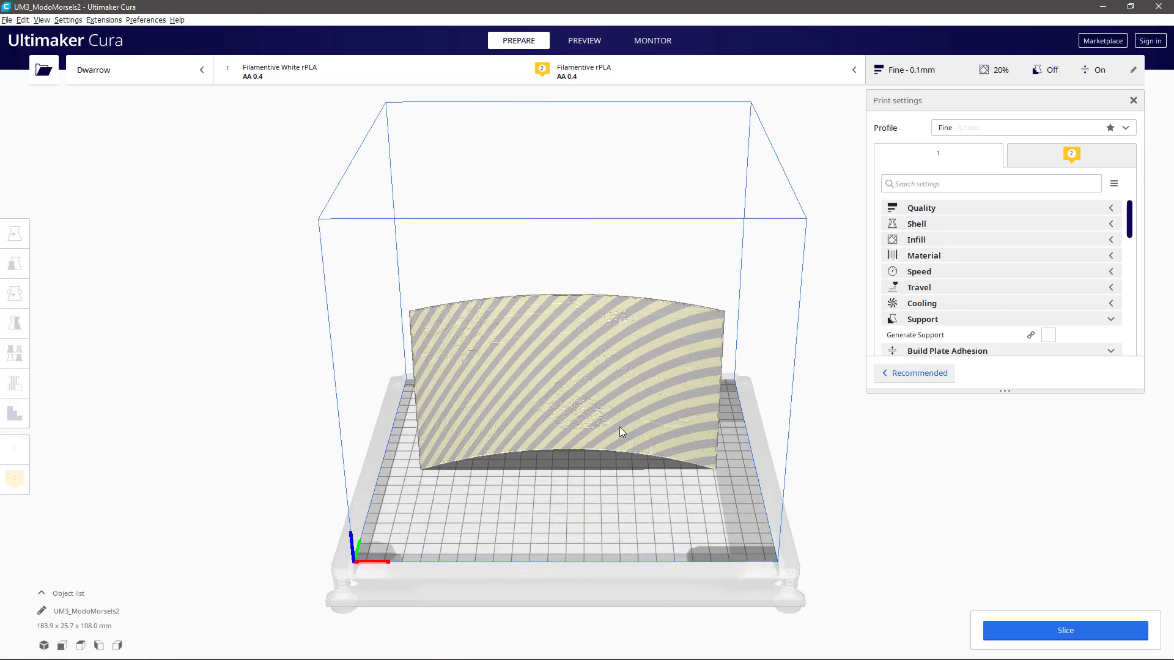
click(618, 426)
click(562, 465)
right_drag(563, 464, 618, 458)
click(1056, 627)
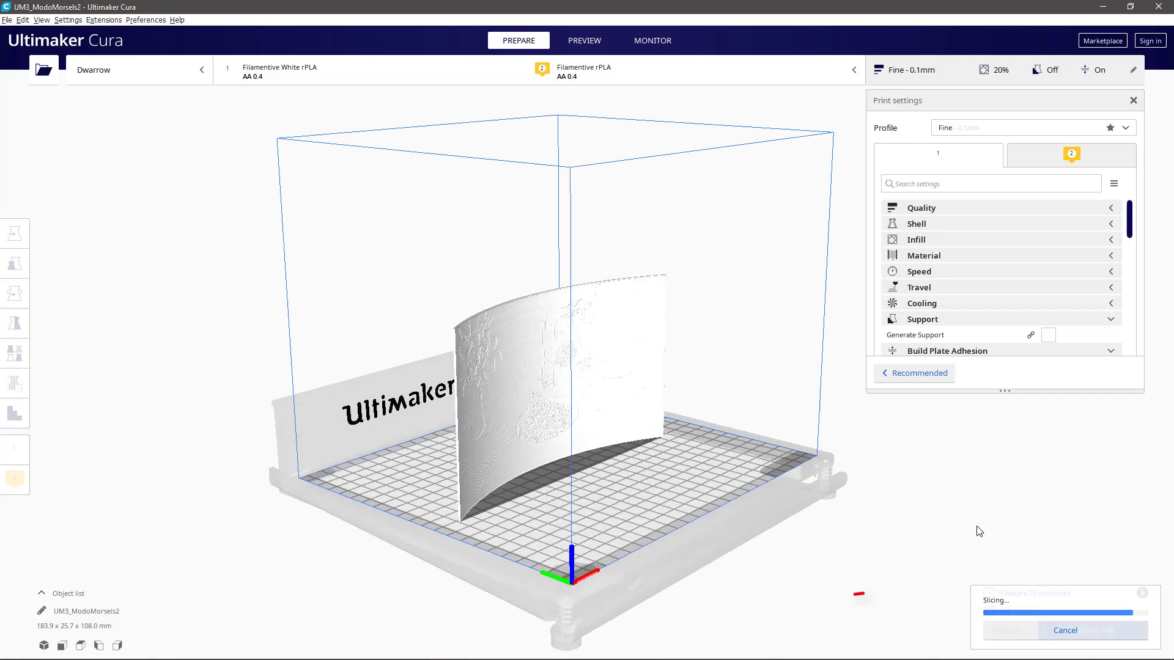
- Preview the sliced lithophane, lowering the layer slider to inspect inner layers
click(587, 43)
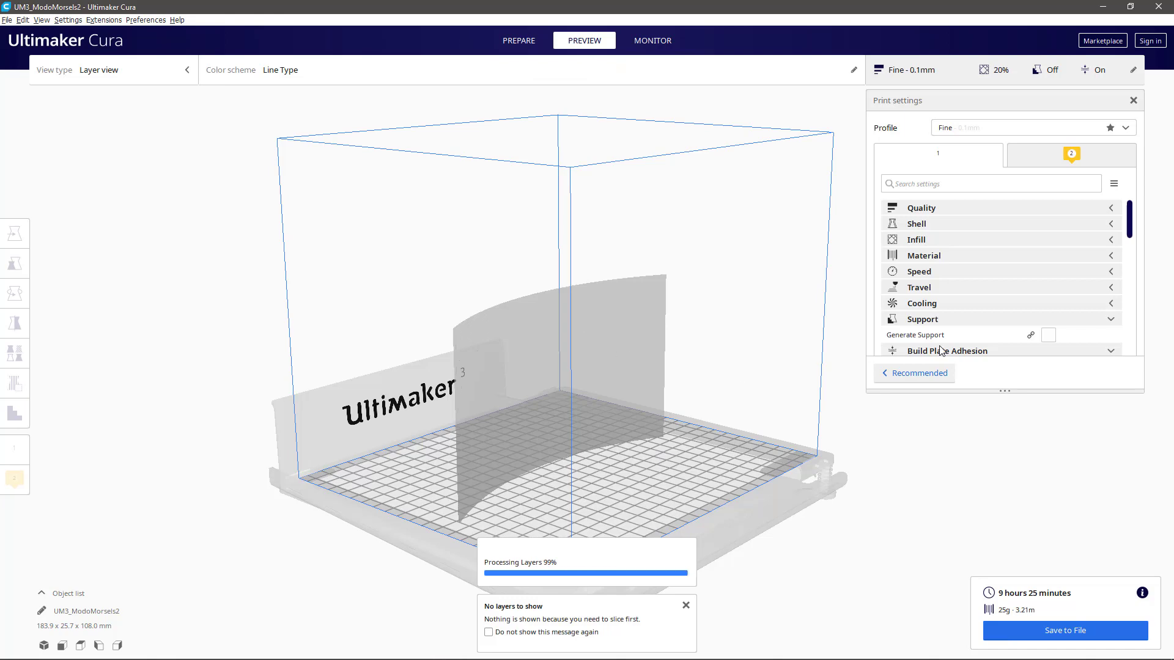
scroll(537, 314, up, 6)
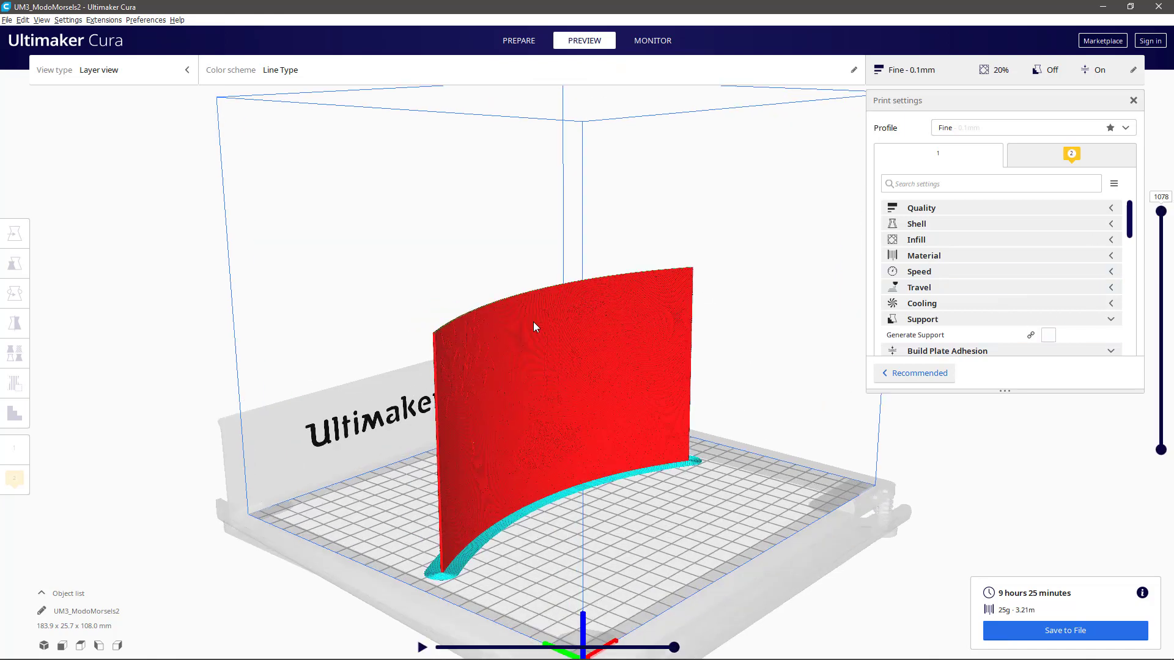
scroll(561, 361, up, 1)
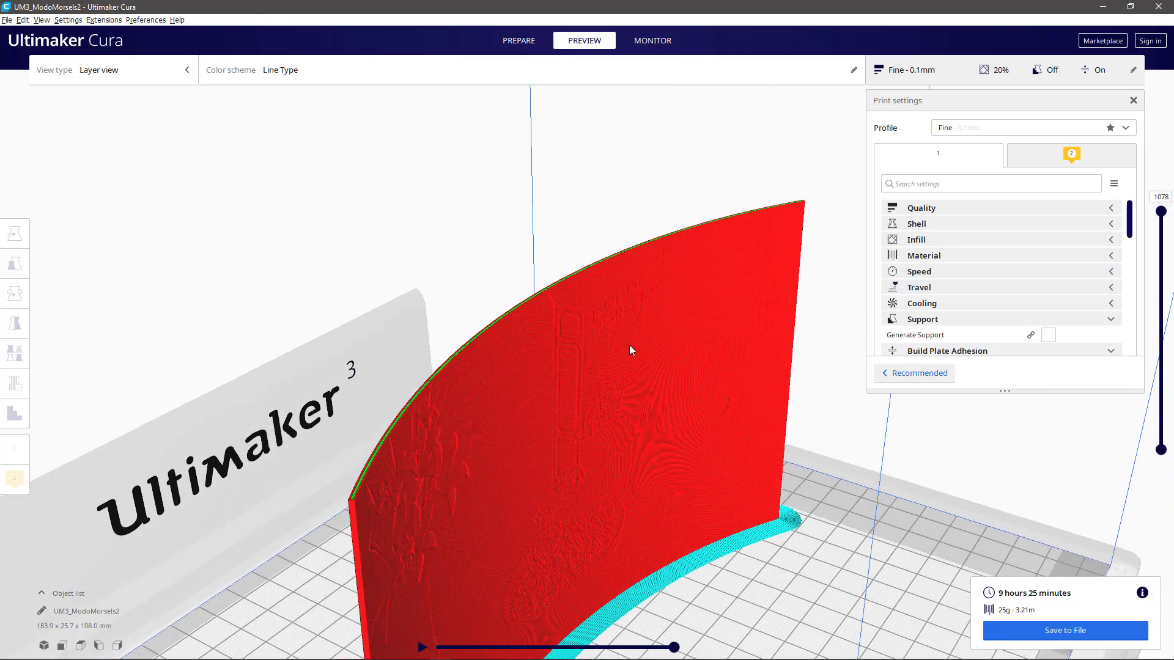
drag(1164, 218, 1163, 261)
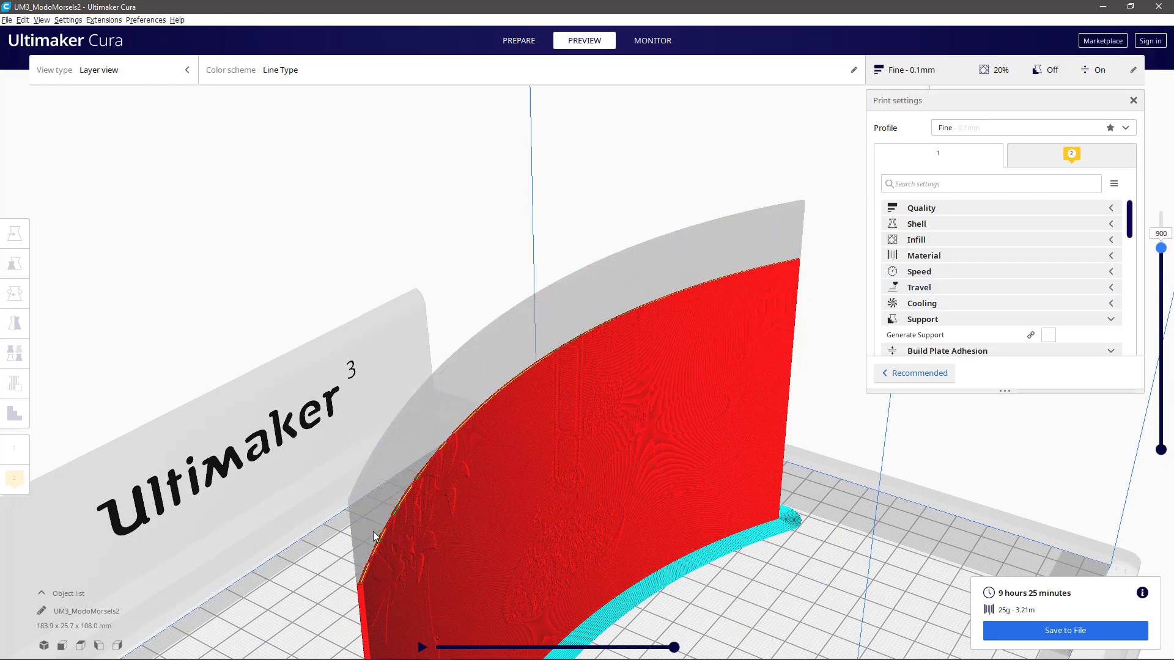
scroll(446, 476, up, 4)
scroll(430, 448, up, 1)
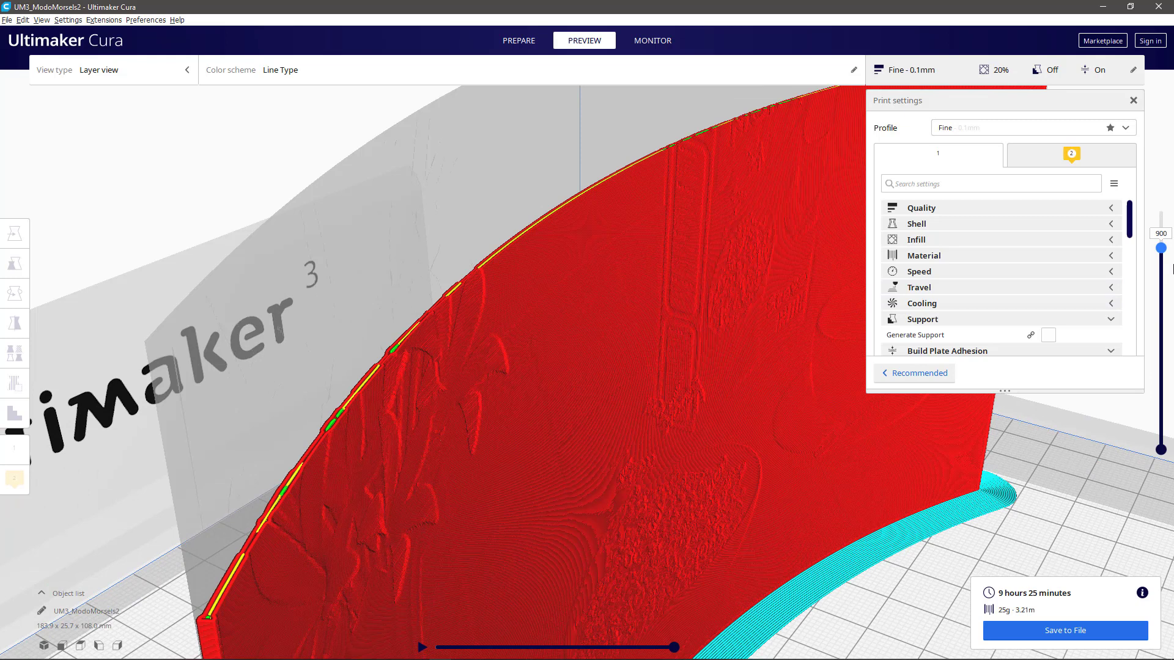
drag(1163, 251, 1120, 246)
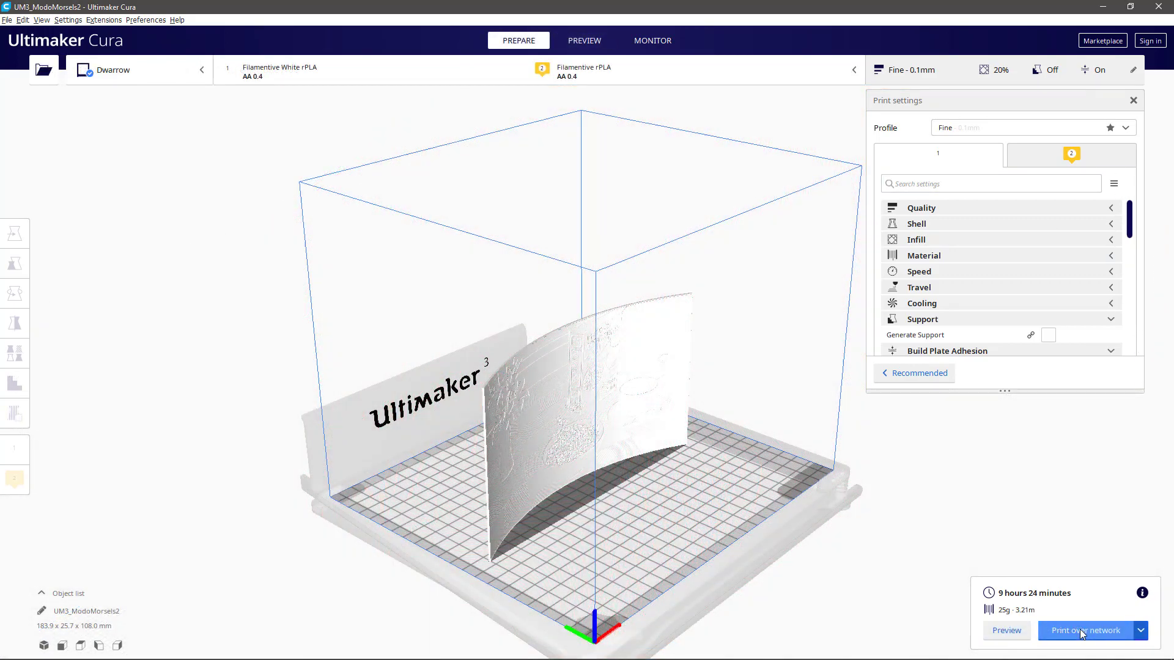
- Send the sliced lithophane job to the printer with Print over network
click(1082, 631)
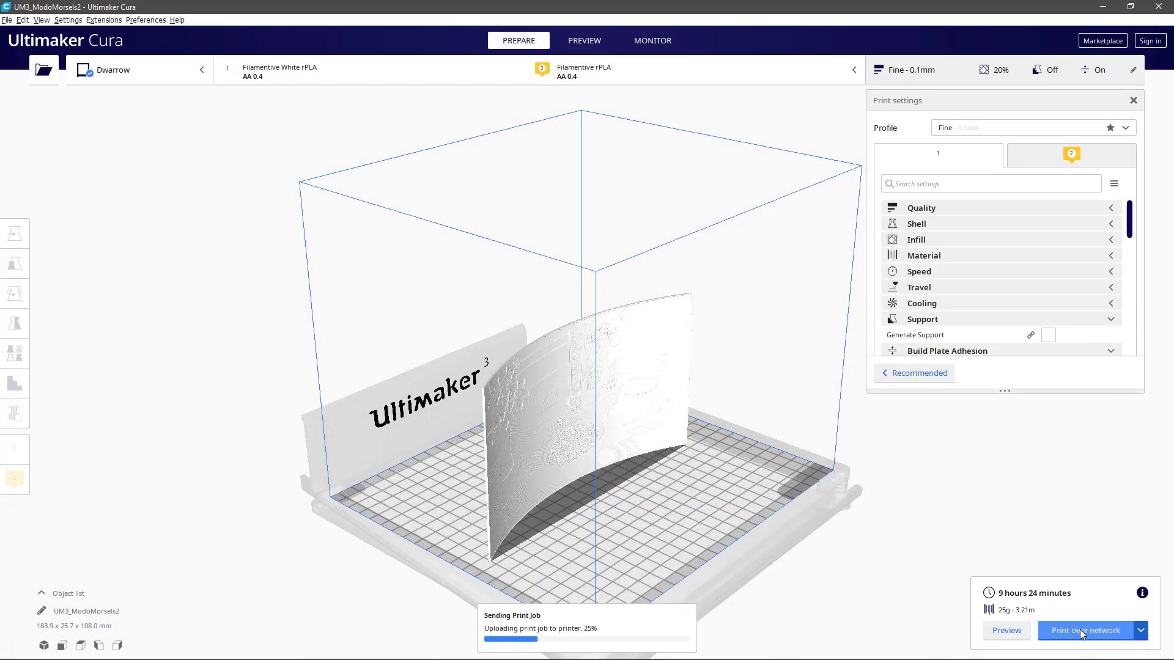